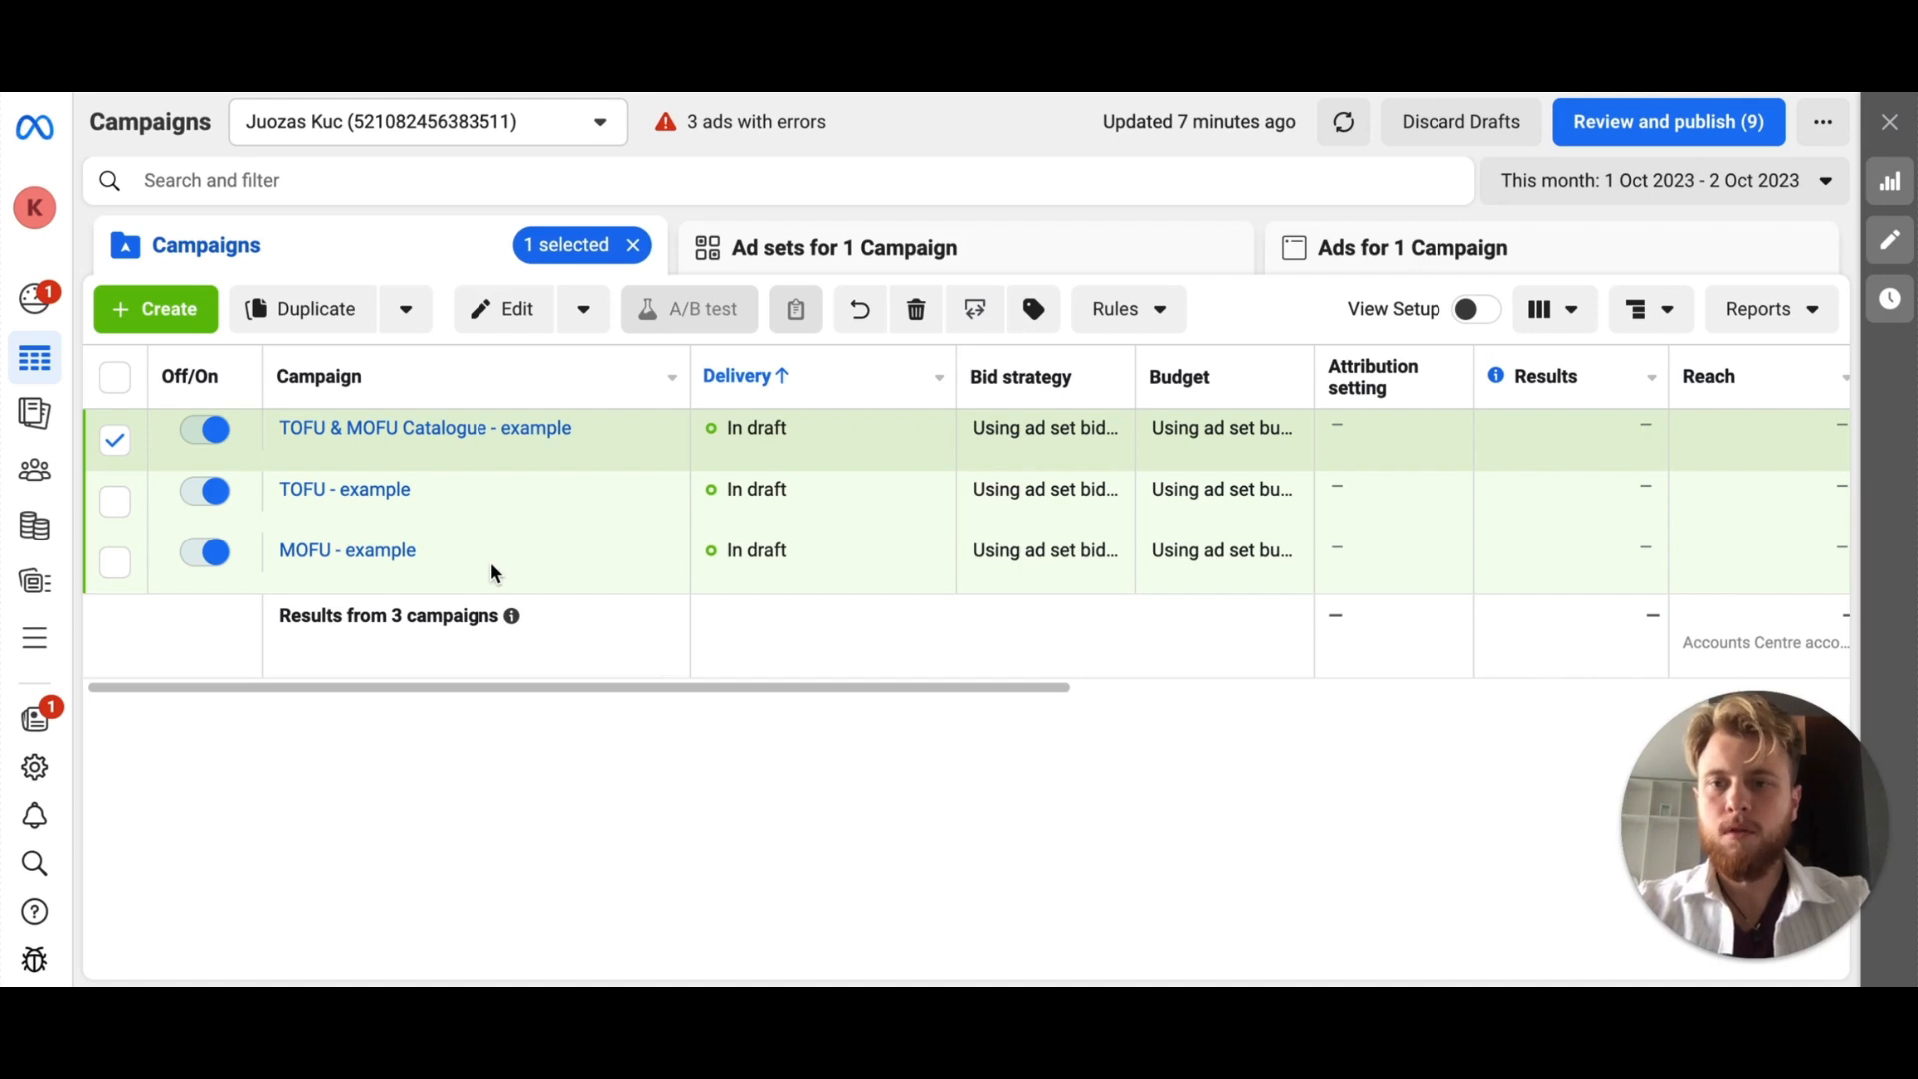
Start creating a new campaign and look through the available campaign objectives.
click(111, 318)
scroll(724, 522, down, 1)
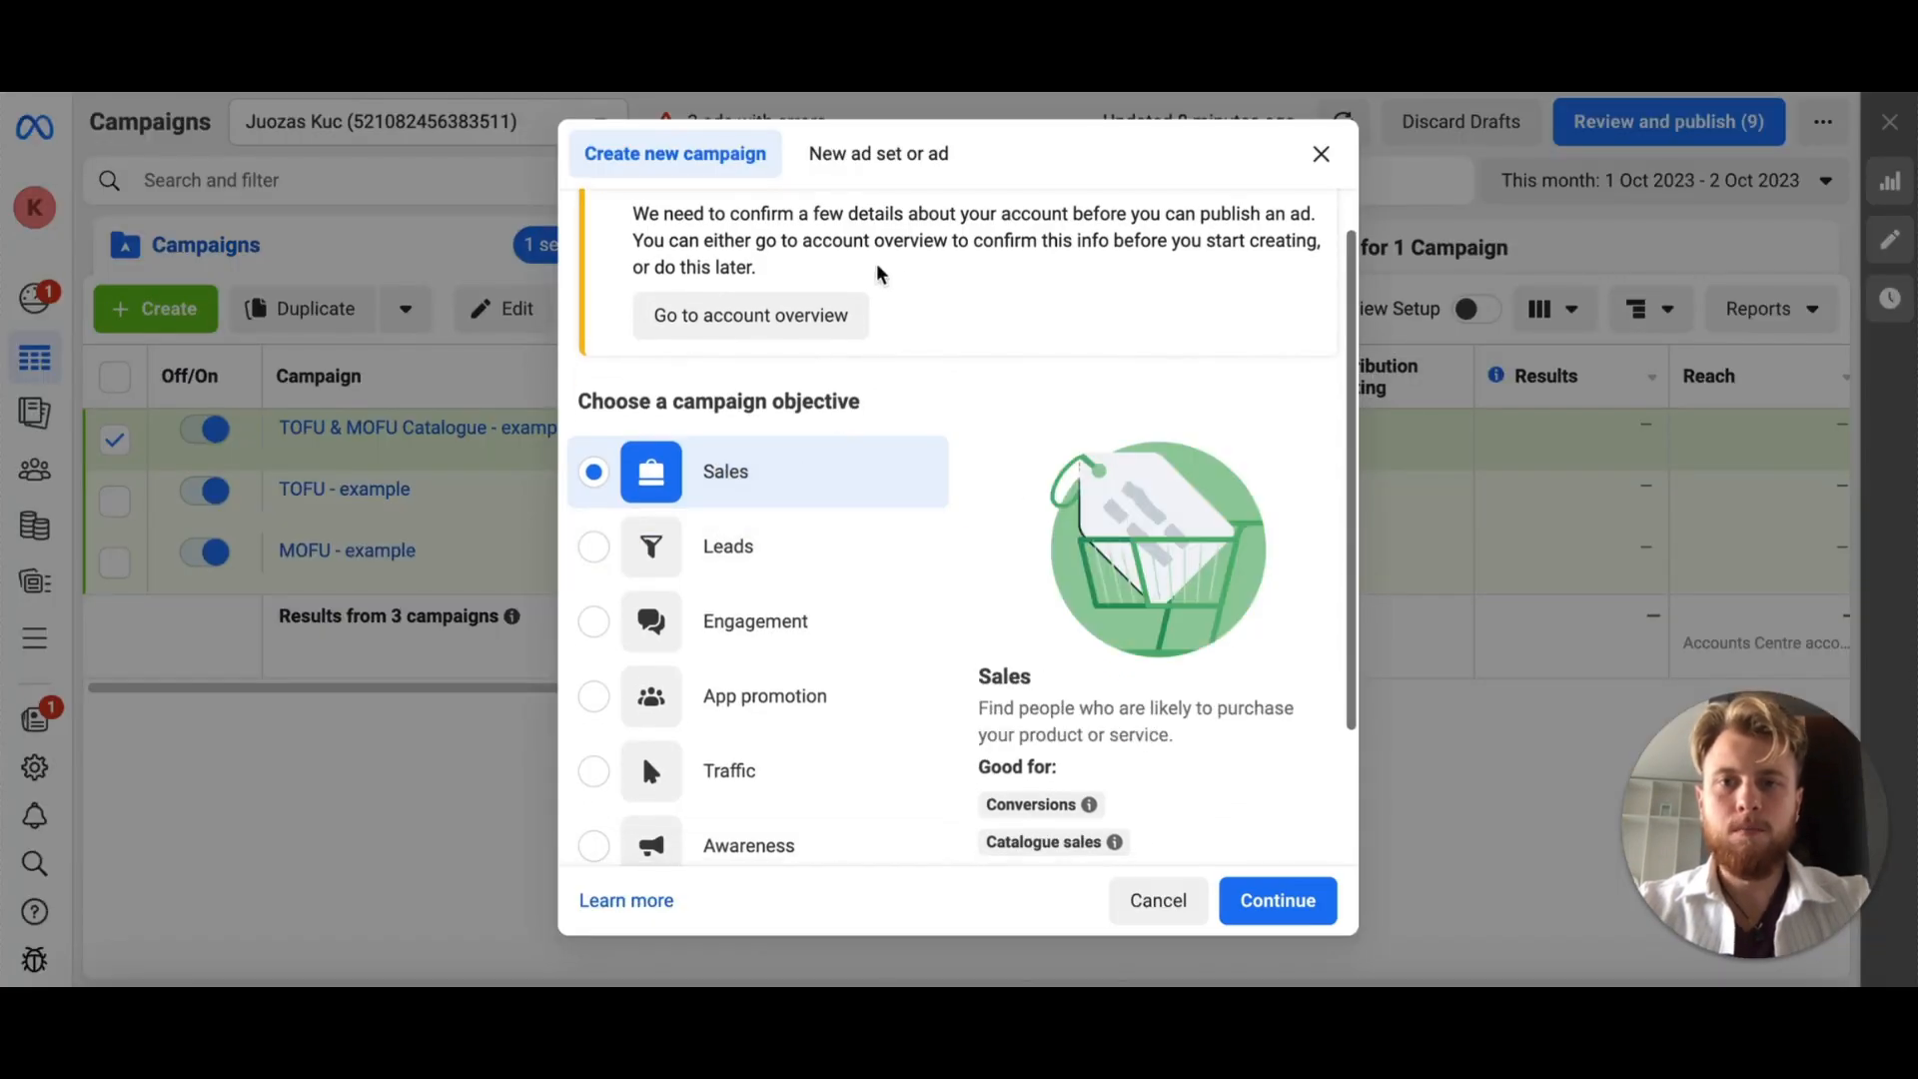
scroll(853, 767, down, 2)
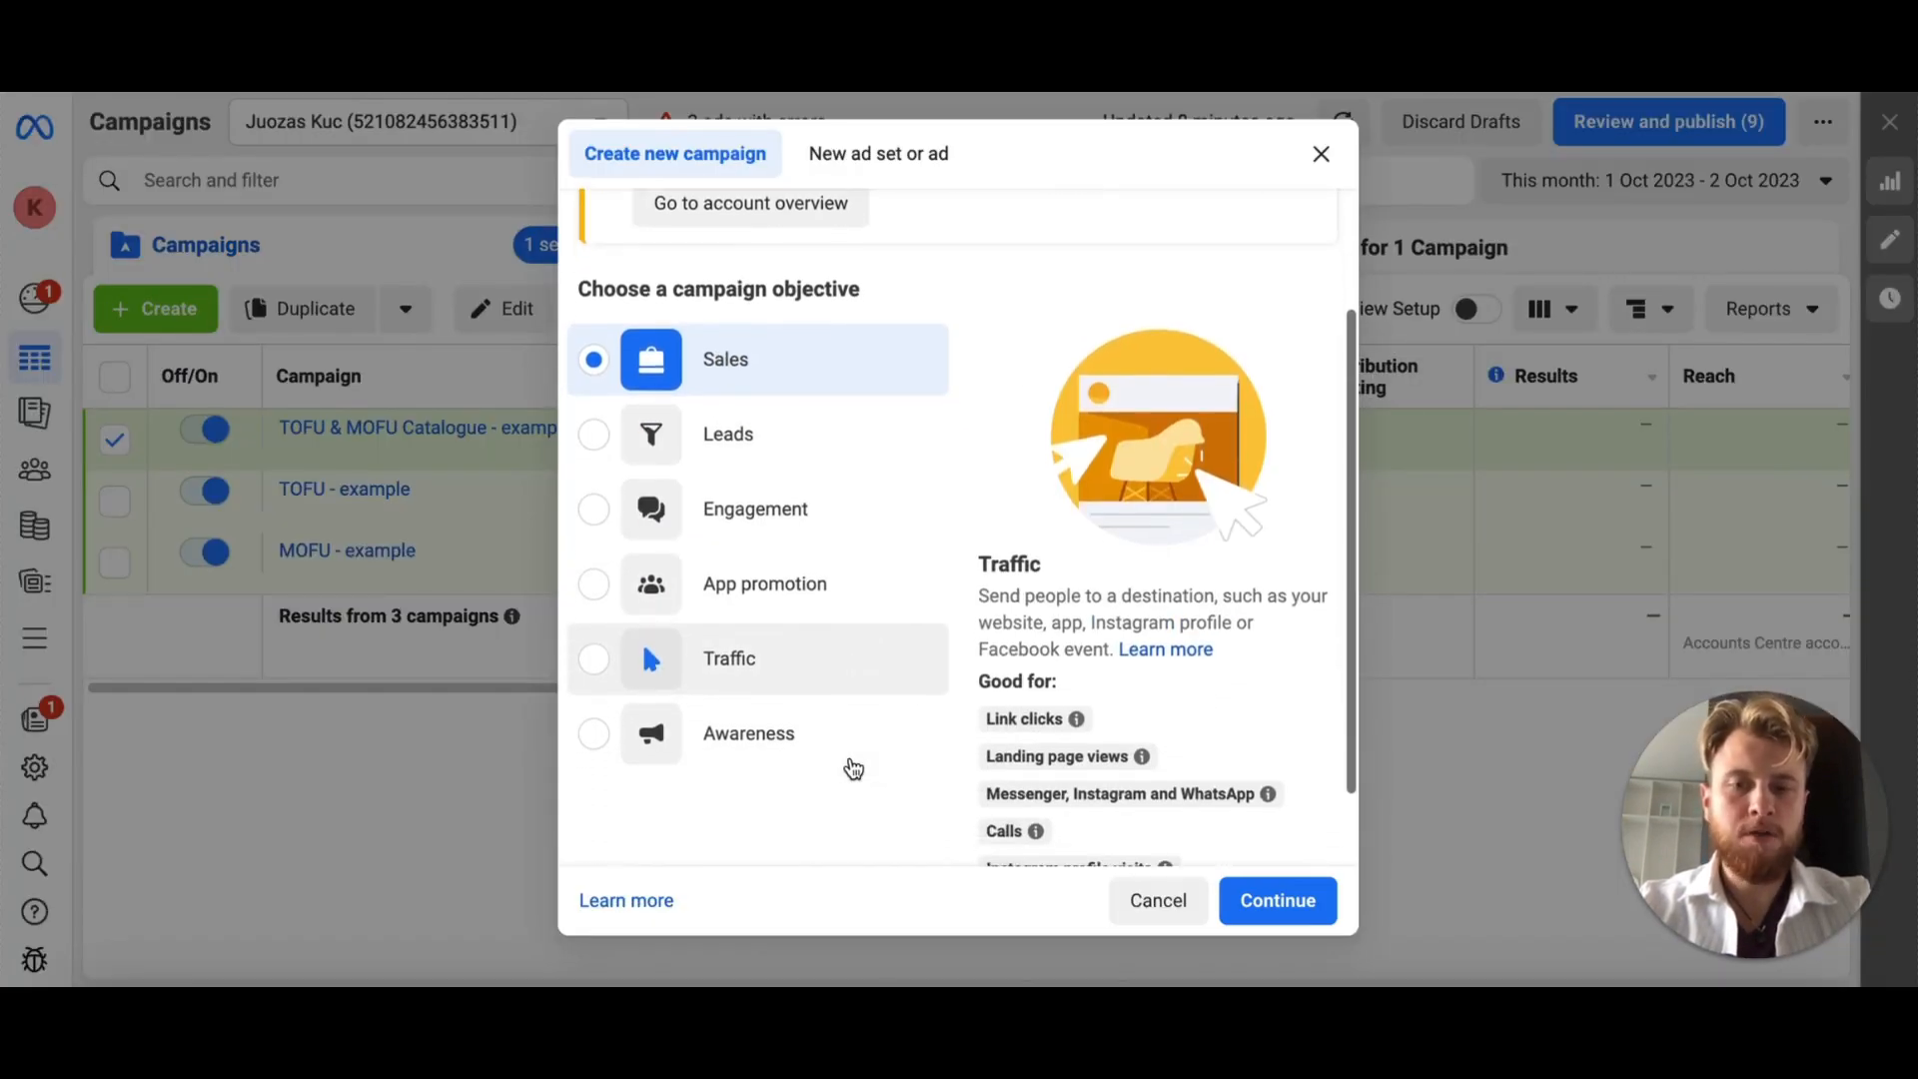
scroll(939, 452, up, 2)
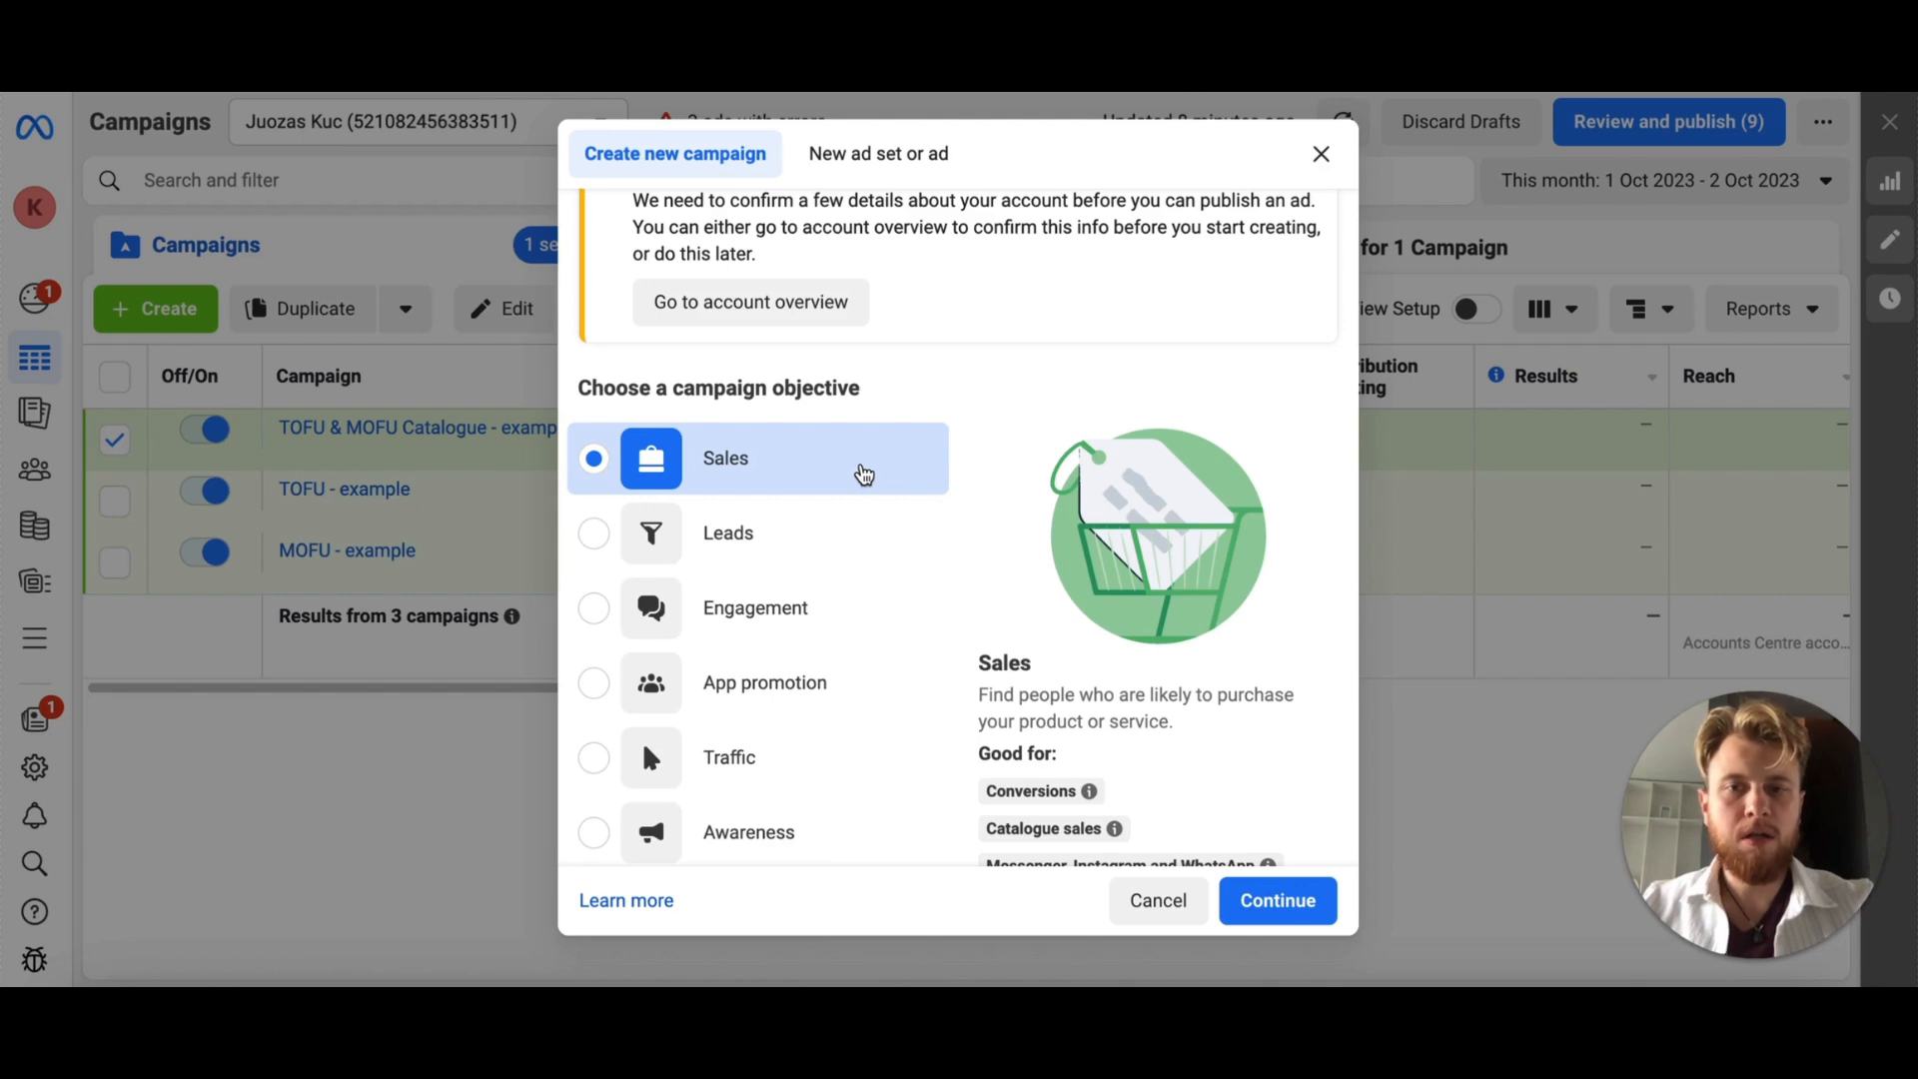
scroll(857, 476, down, 1)
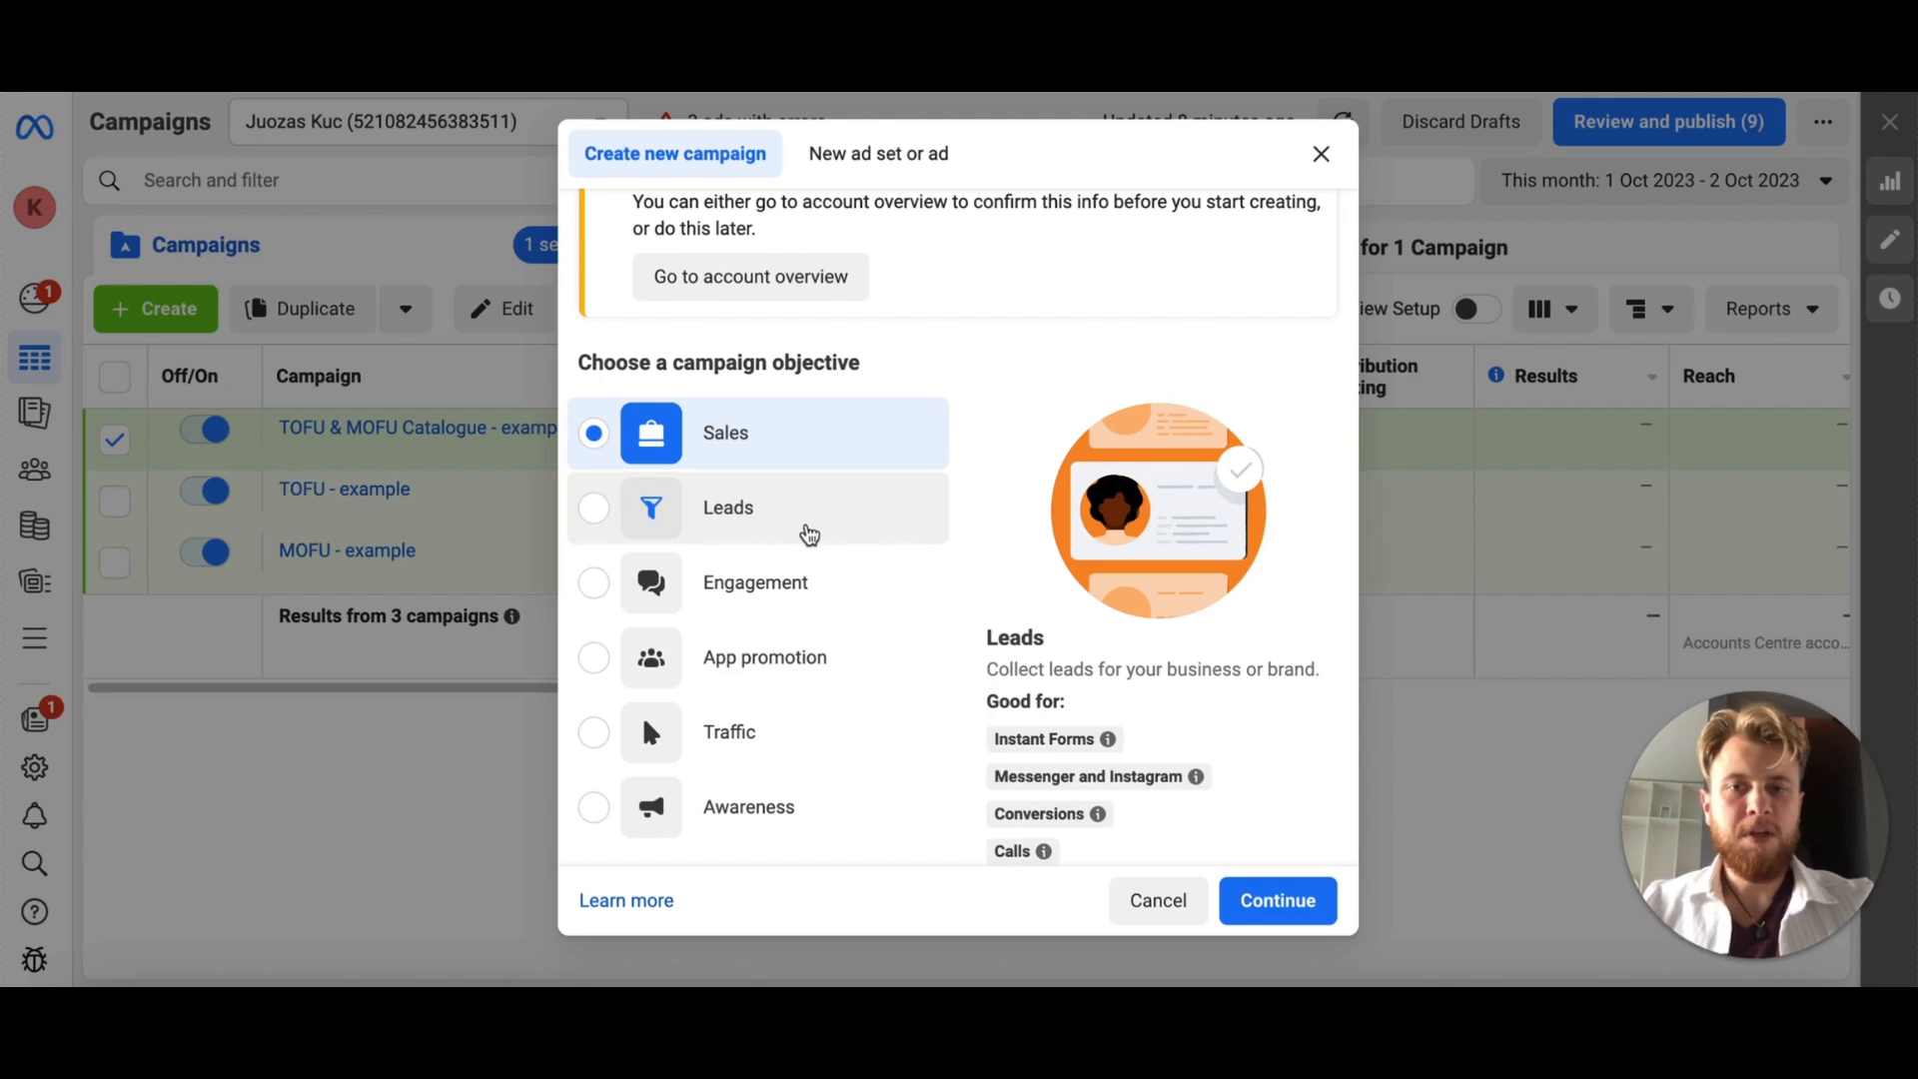
Select the Leads, Engagement and Traffic objectives in turn to examine what each is good for.
click(603, 510)
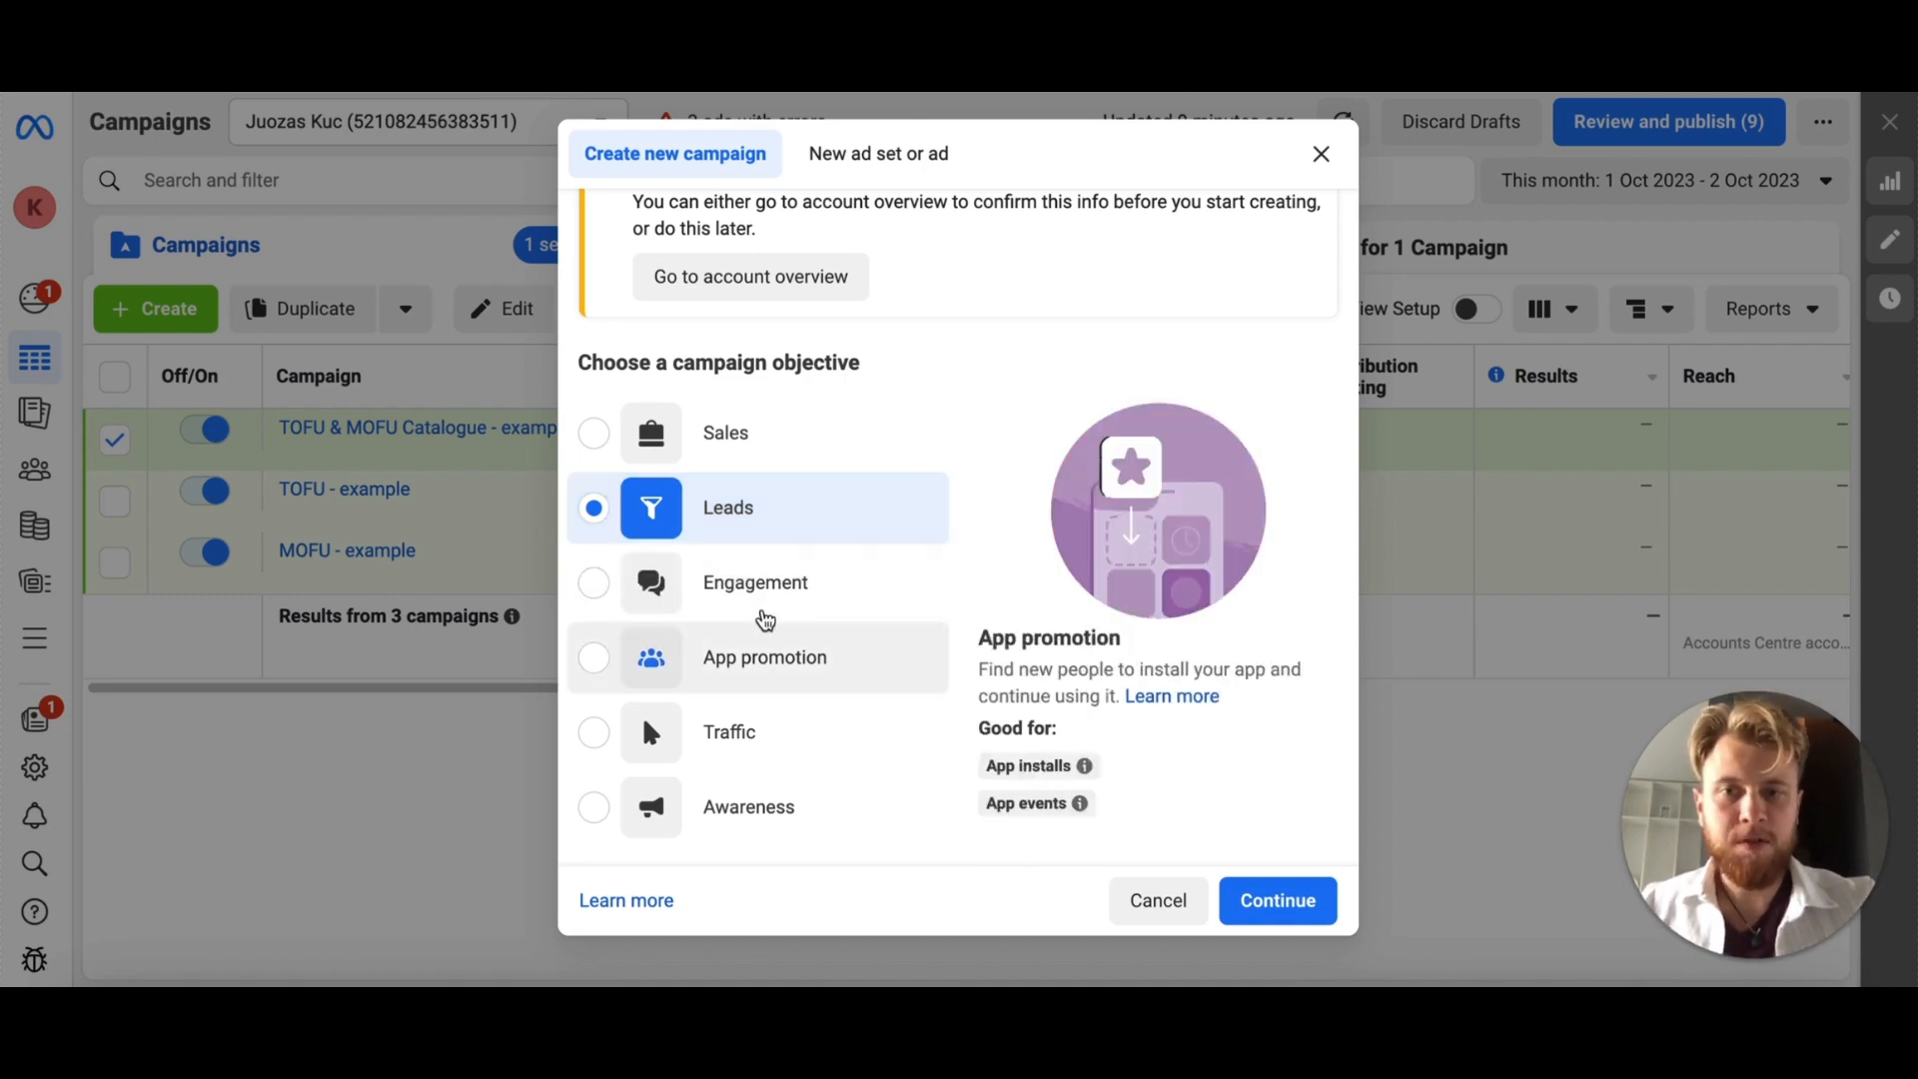
click(593, 584)
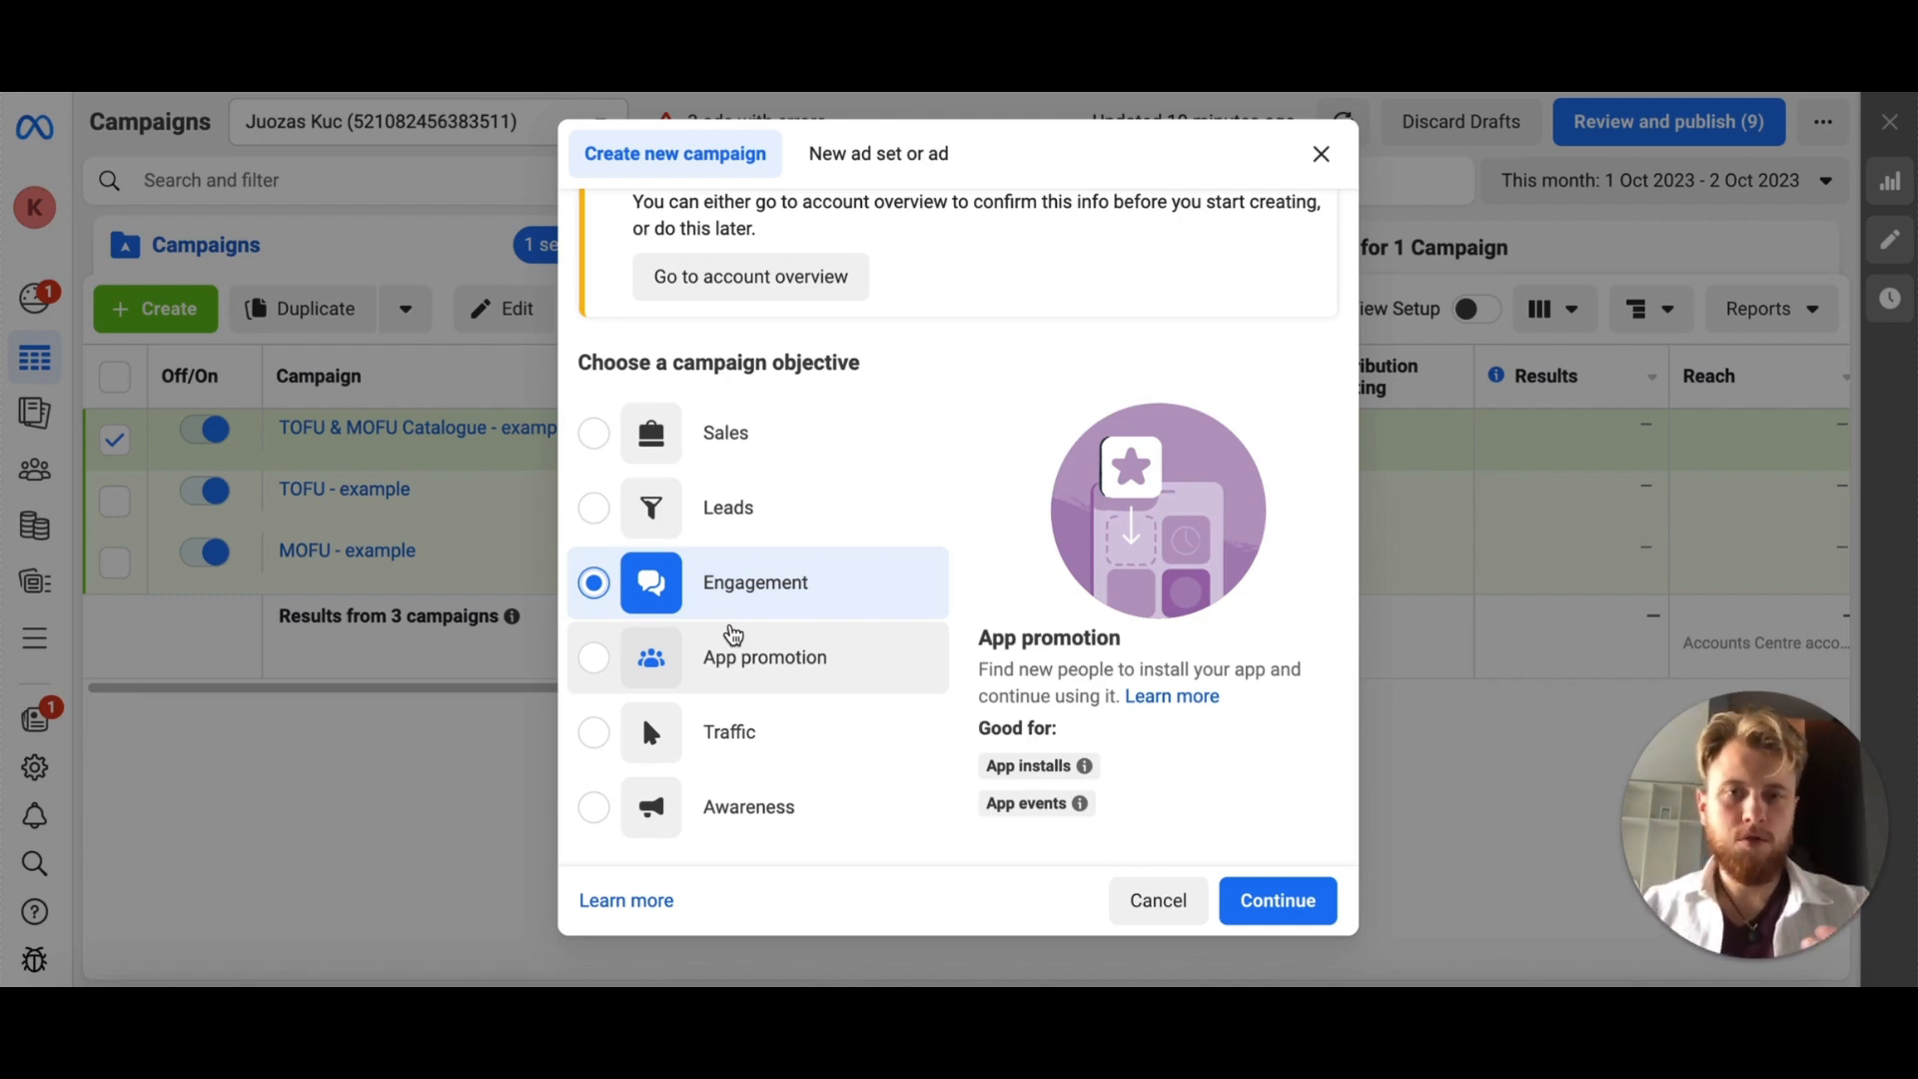
scroll(732, 635, down, 1)
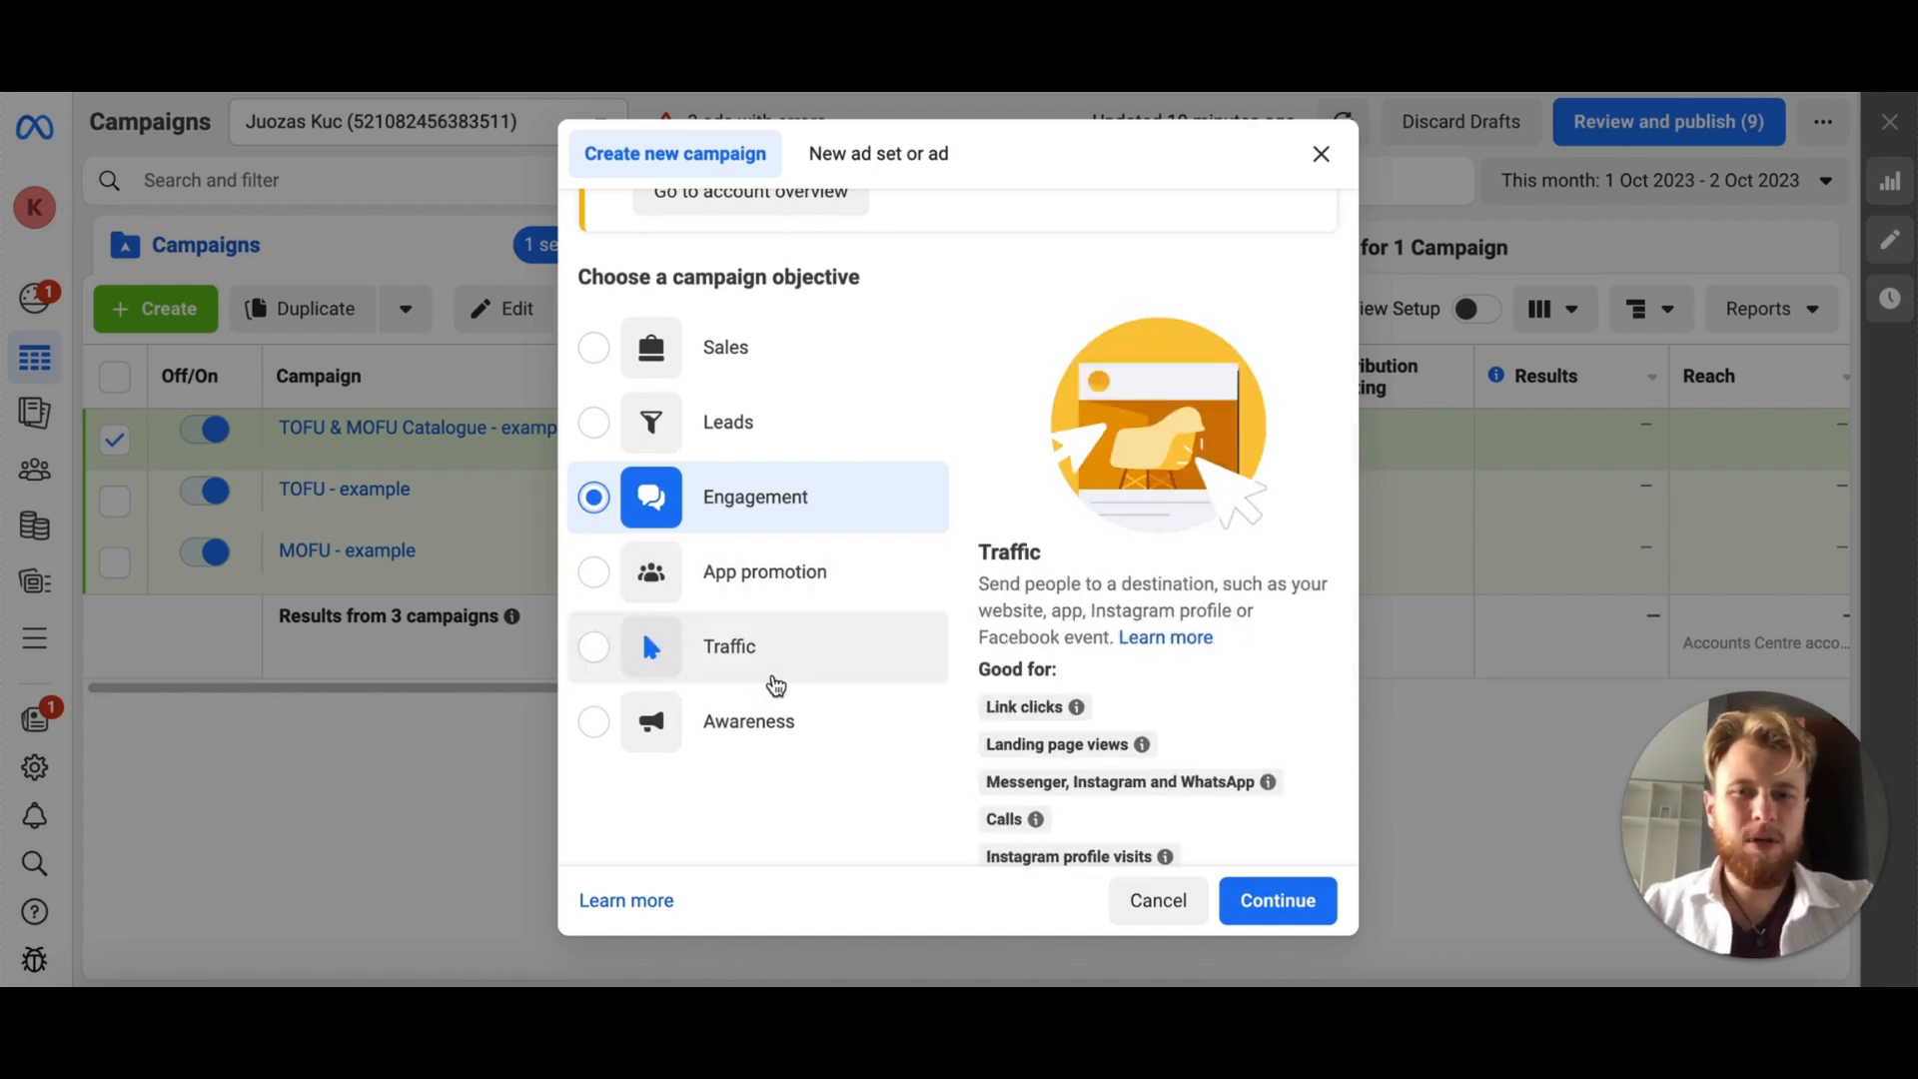
scroll(770, 672, up, 1)
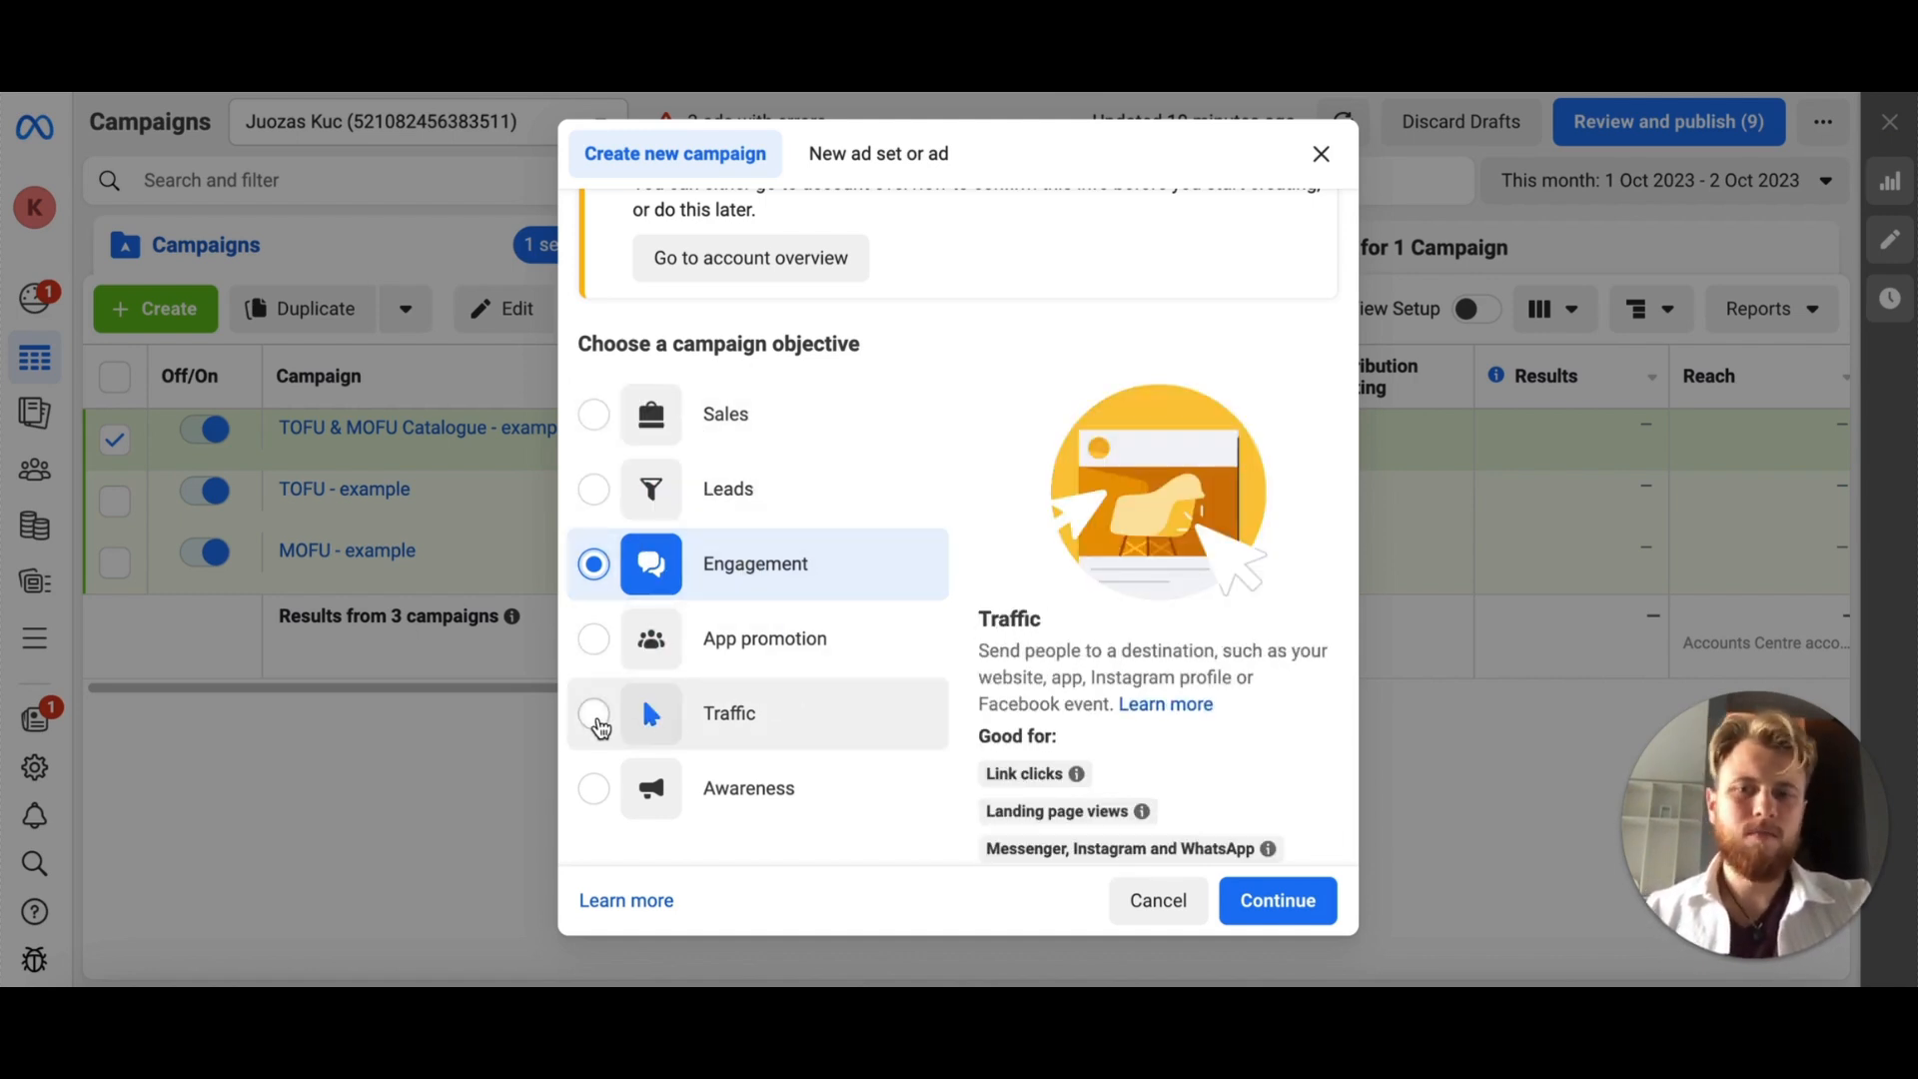
click(596, 714)
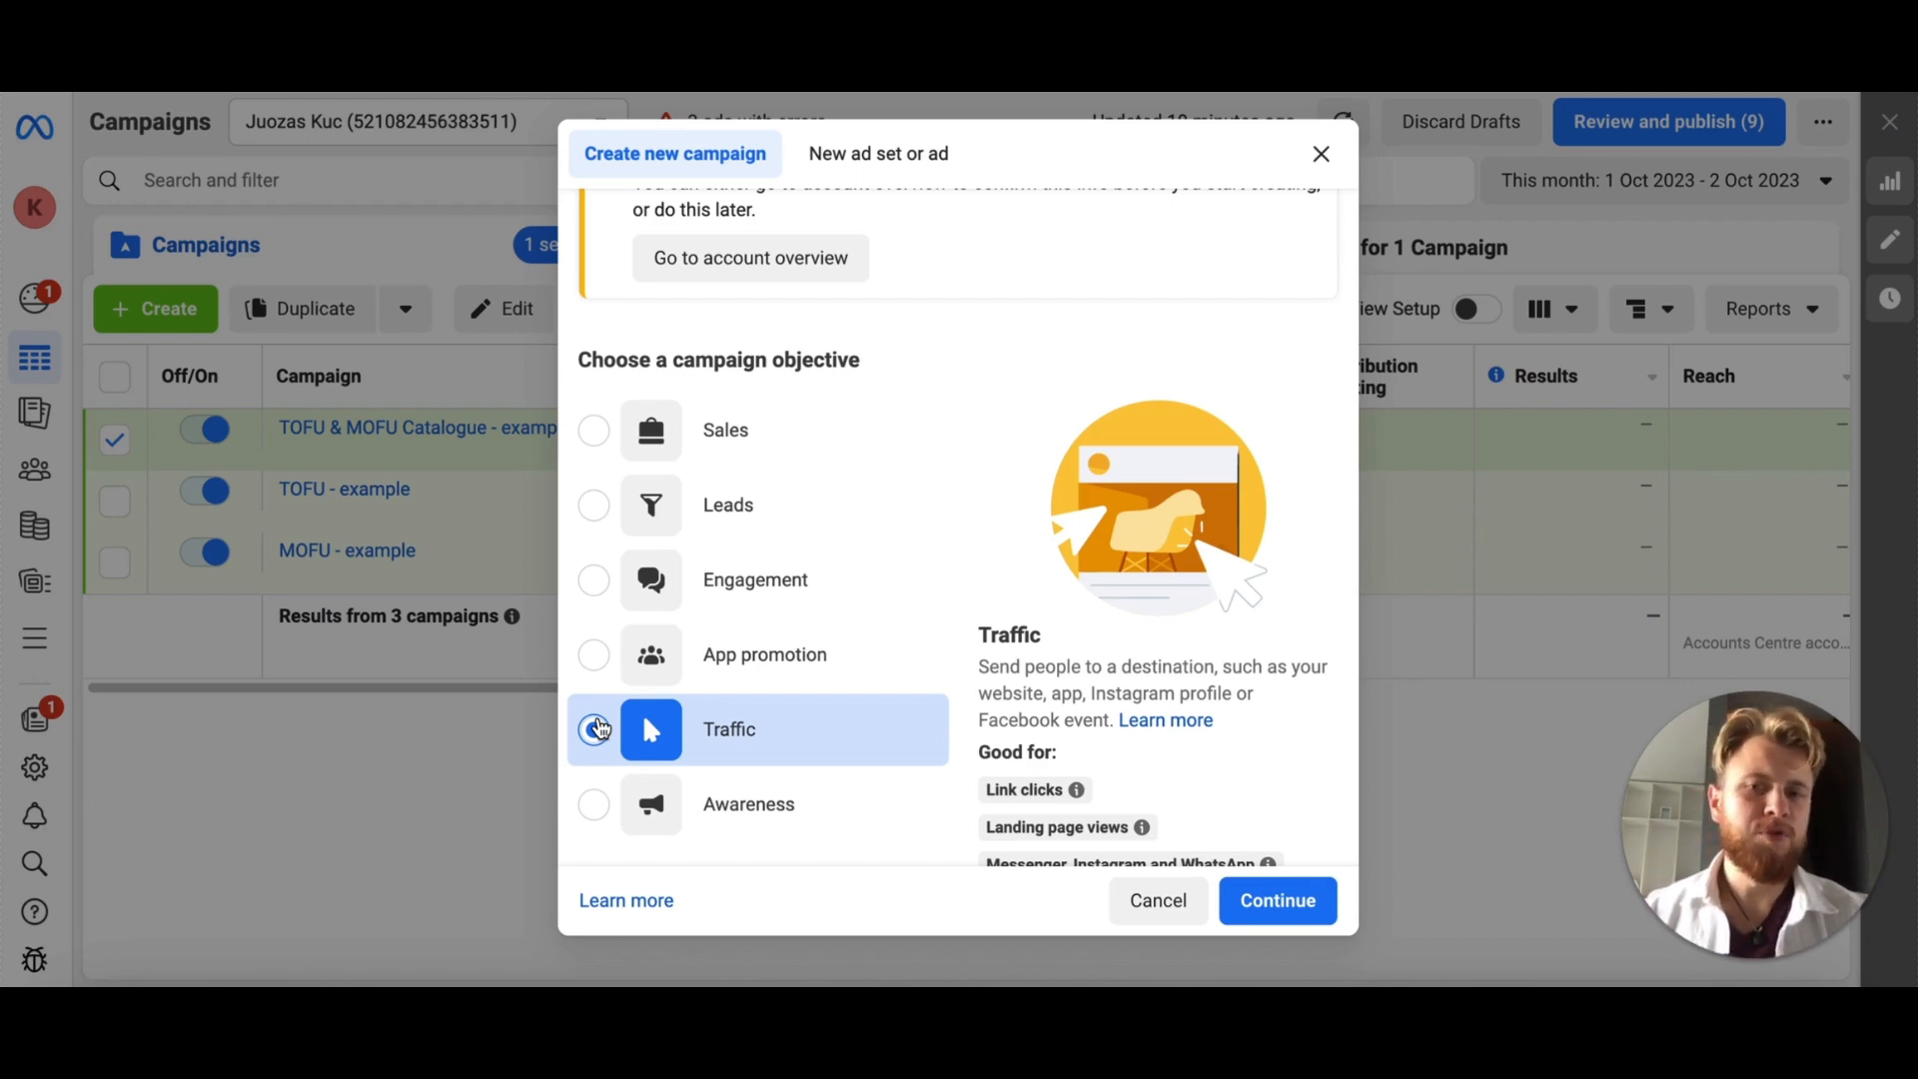
click(596, 729)
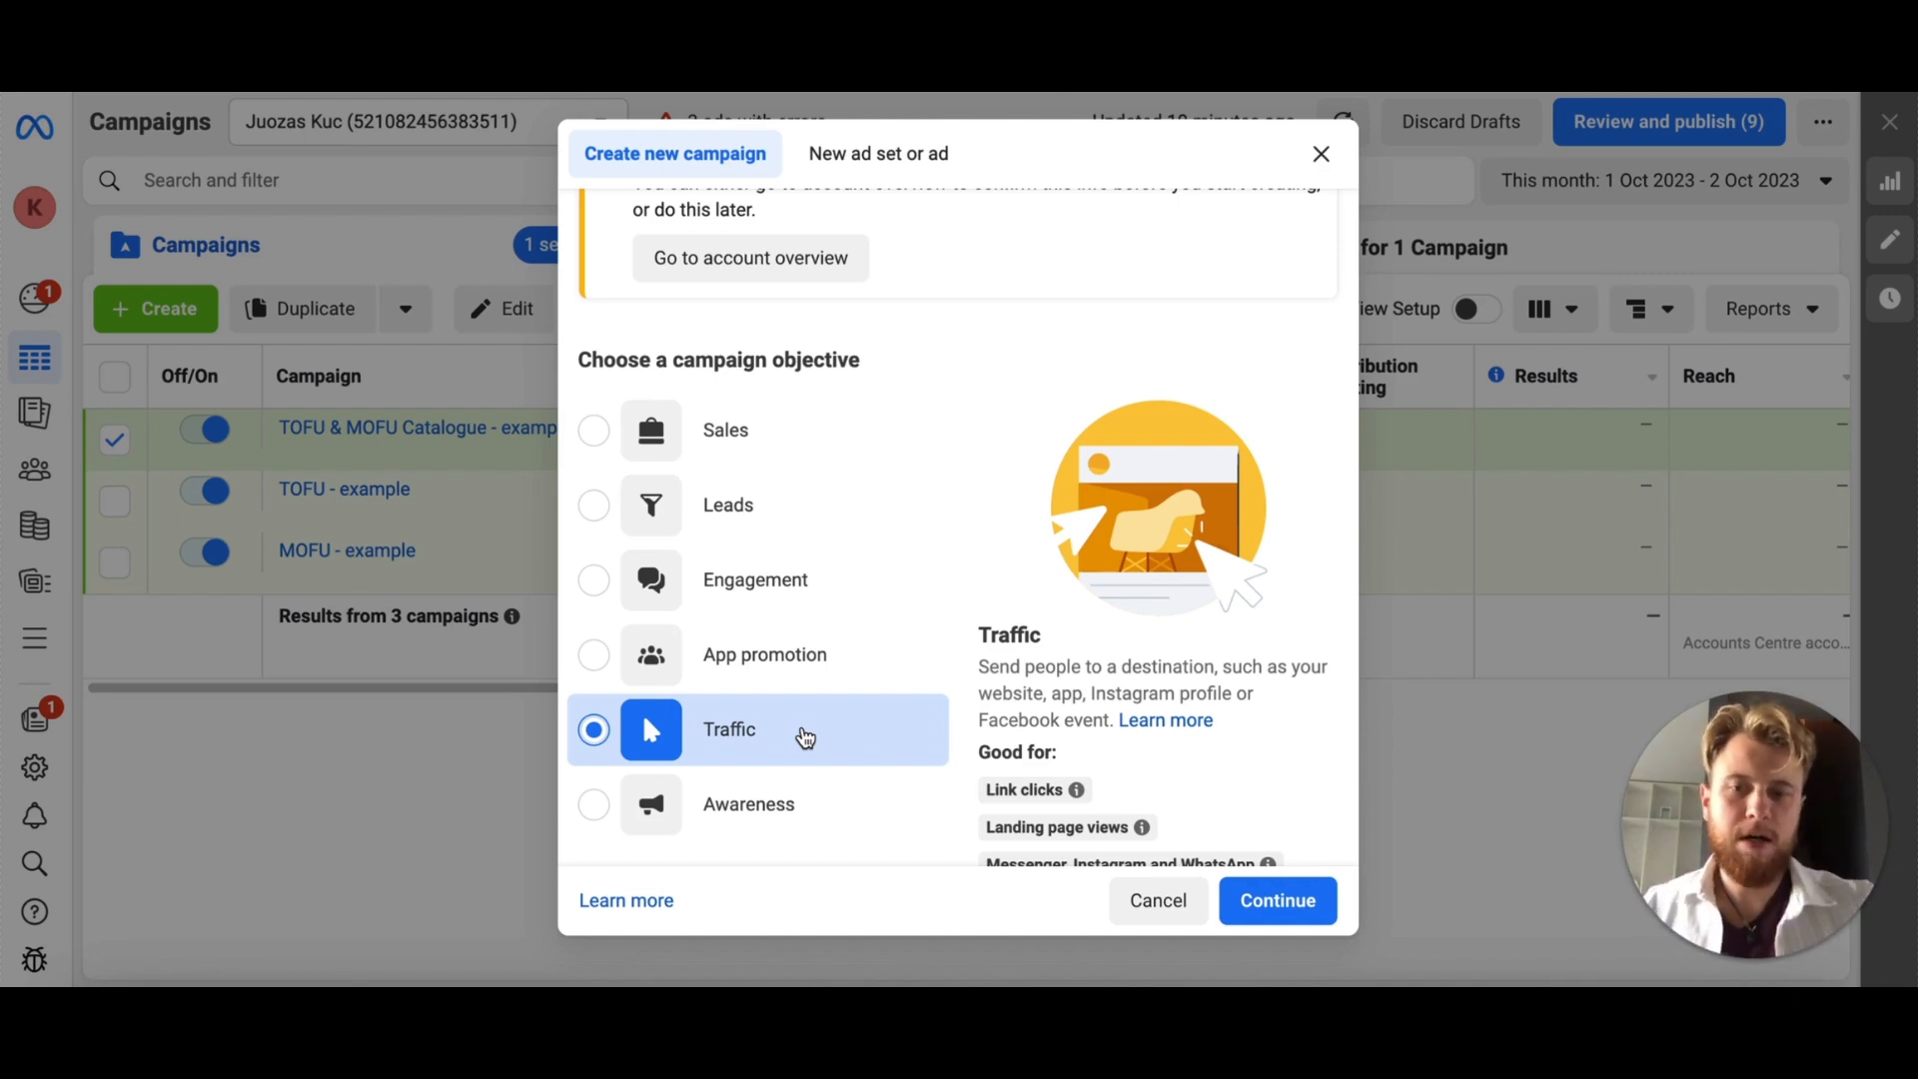
scroll(805, 738, down, 1)
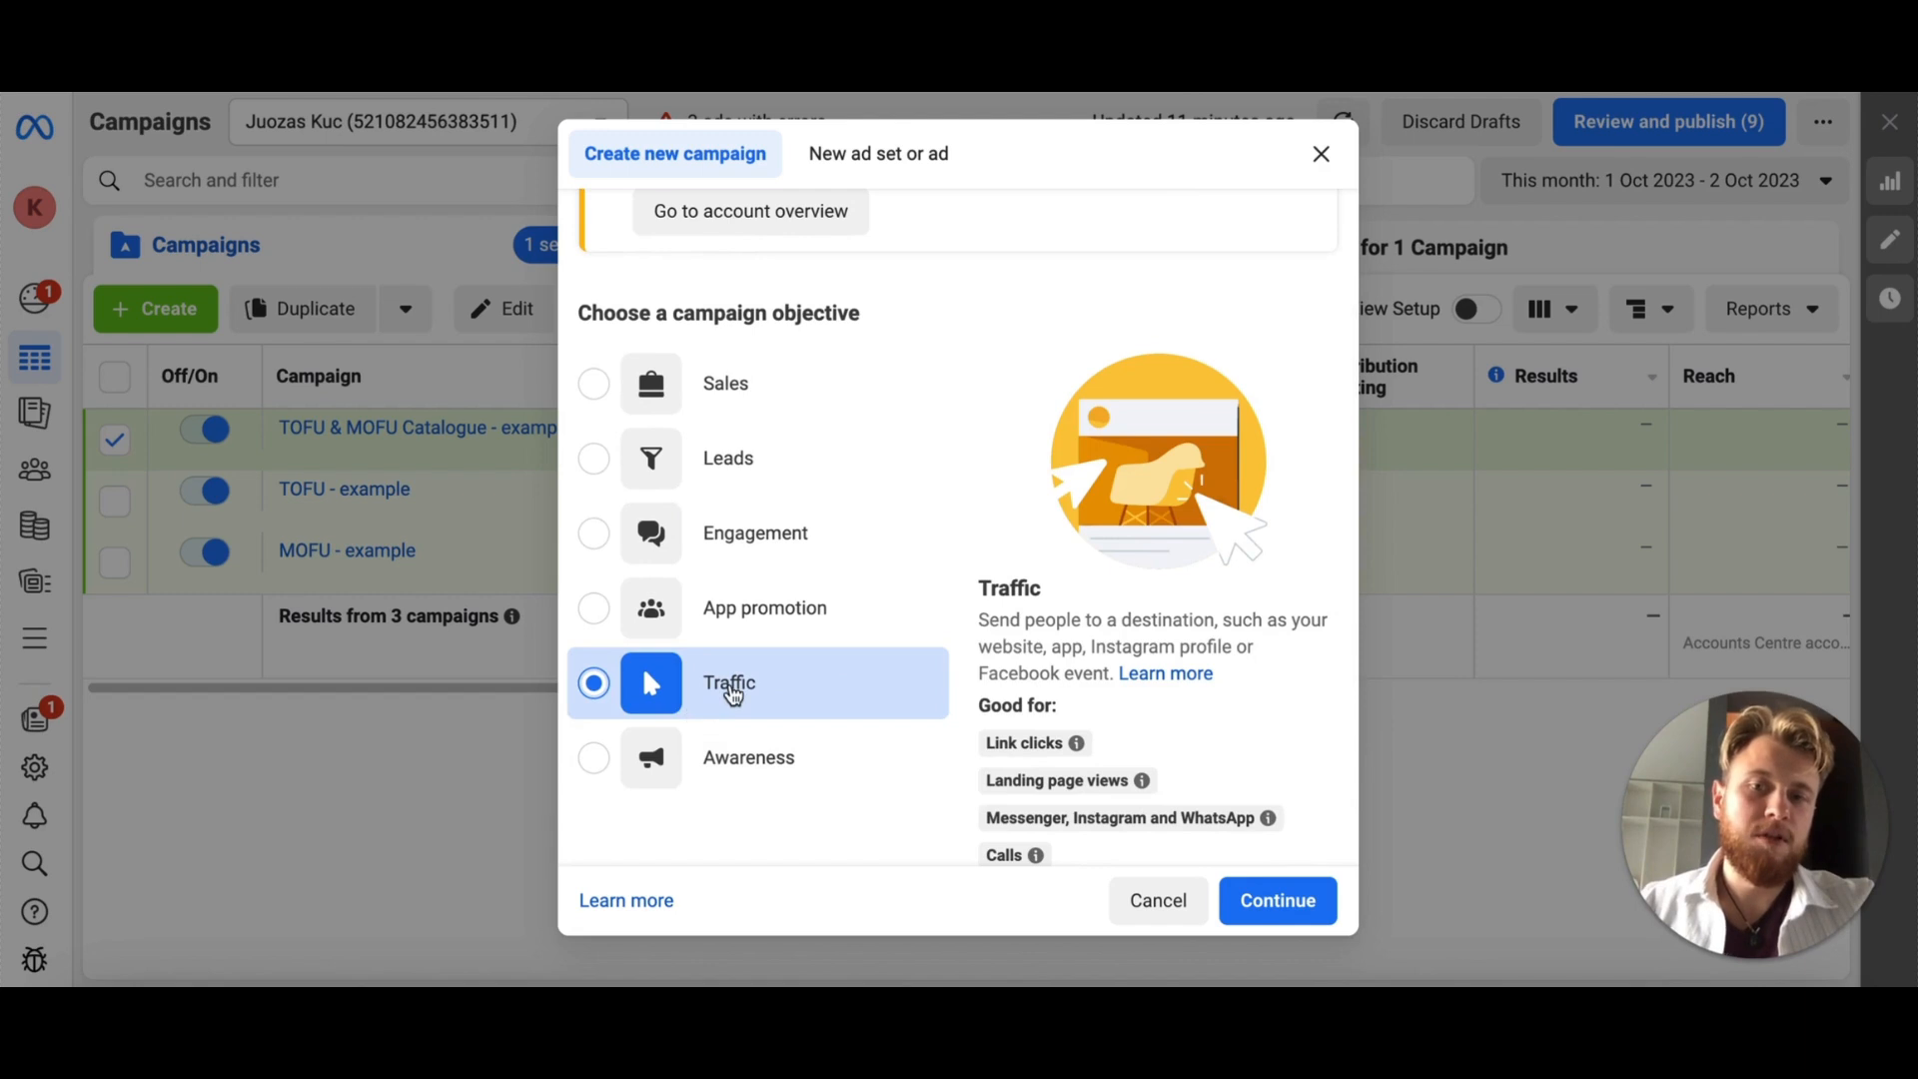
scroll(734, 695, up, 1)
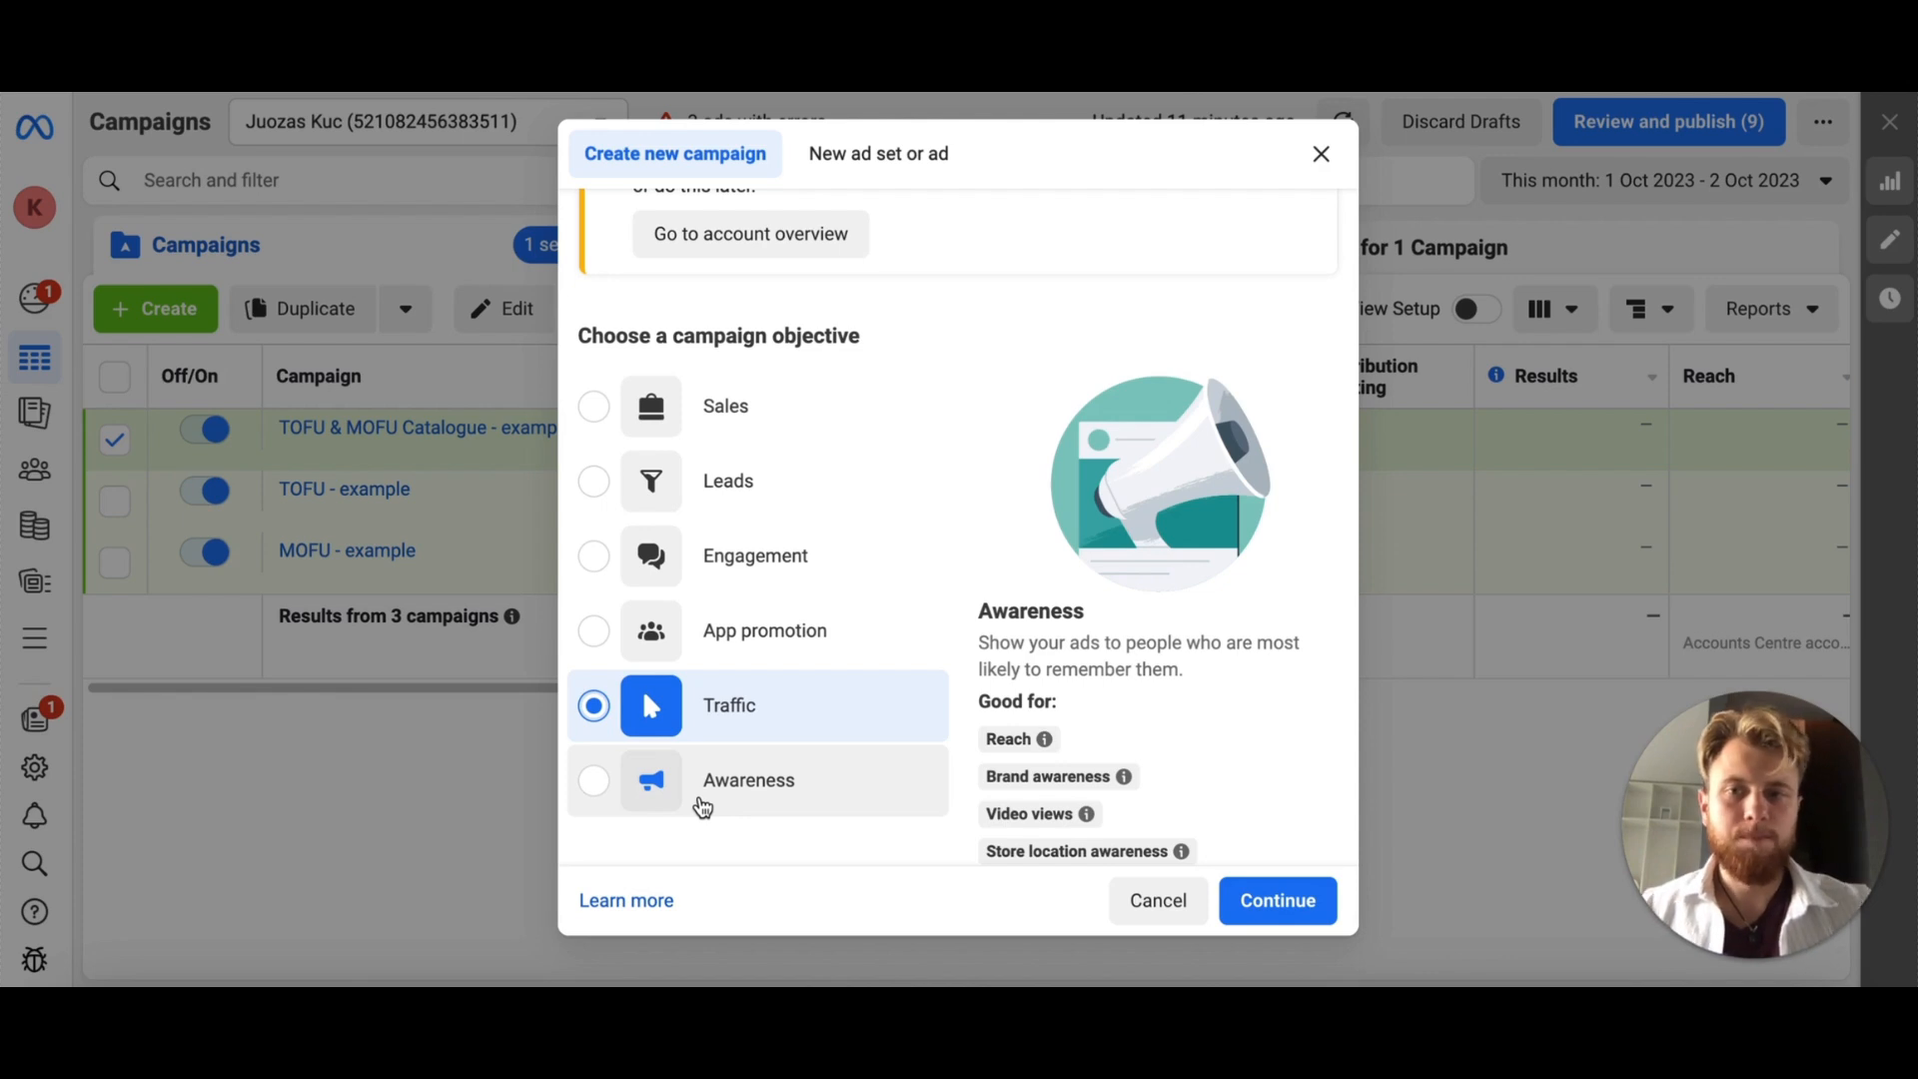
Choose the Sales objective and create the campaign with the Manual sales campaign setup.
click(689, 406)
click(1276, 901)
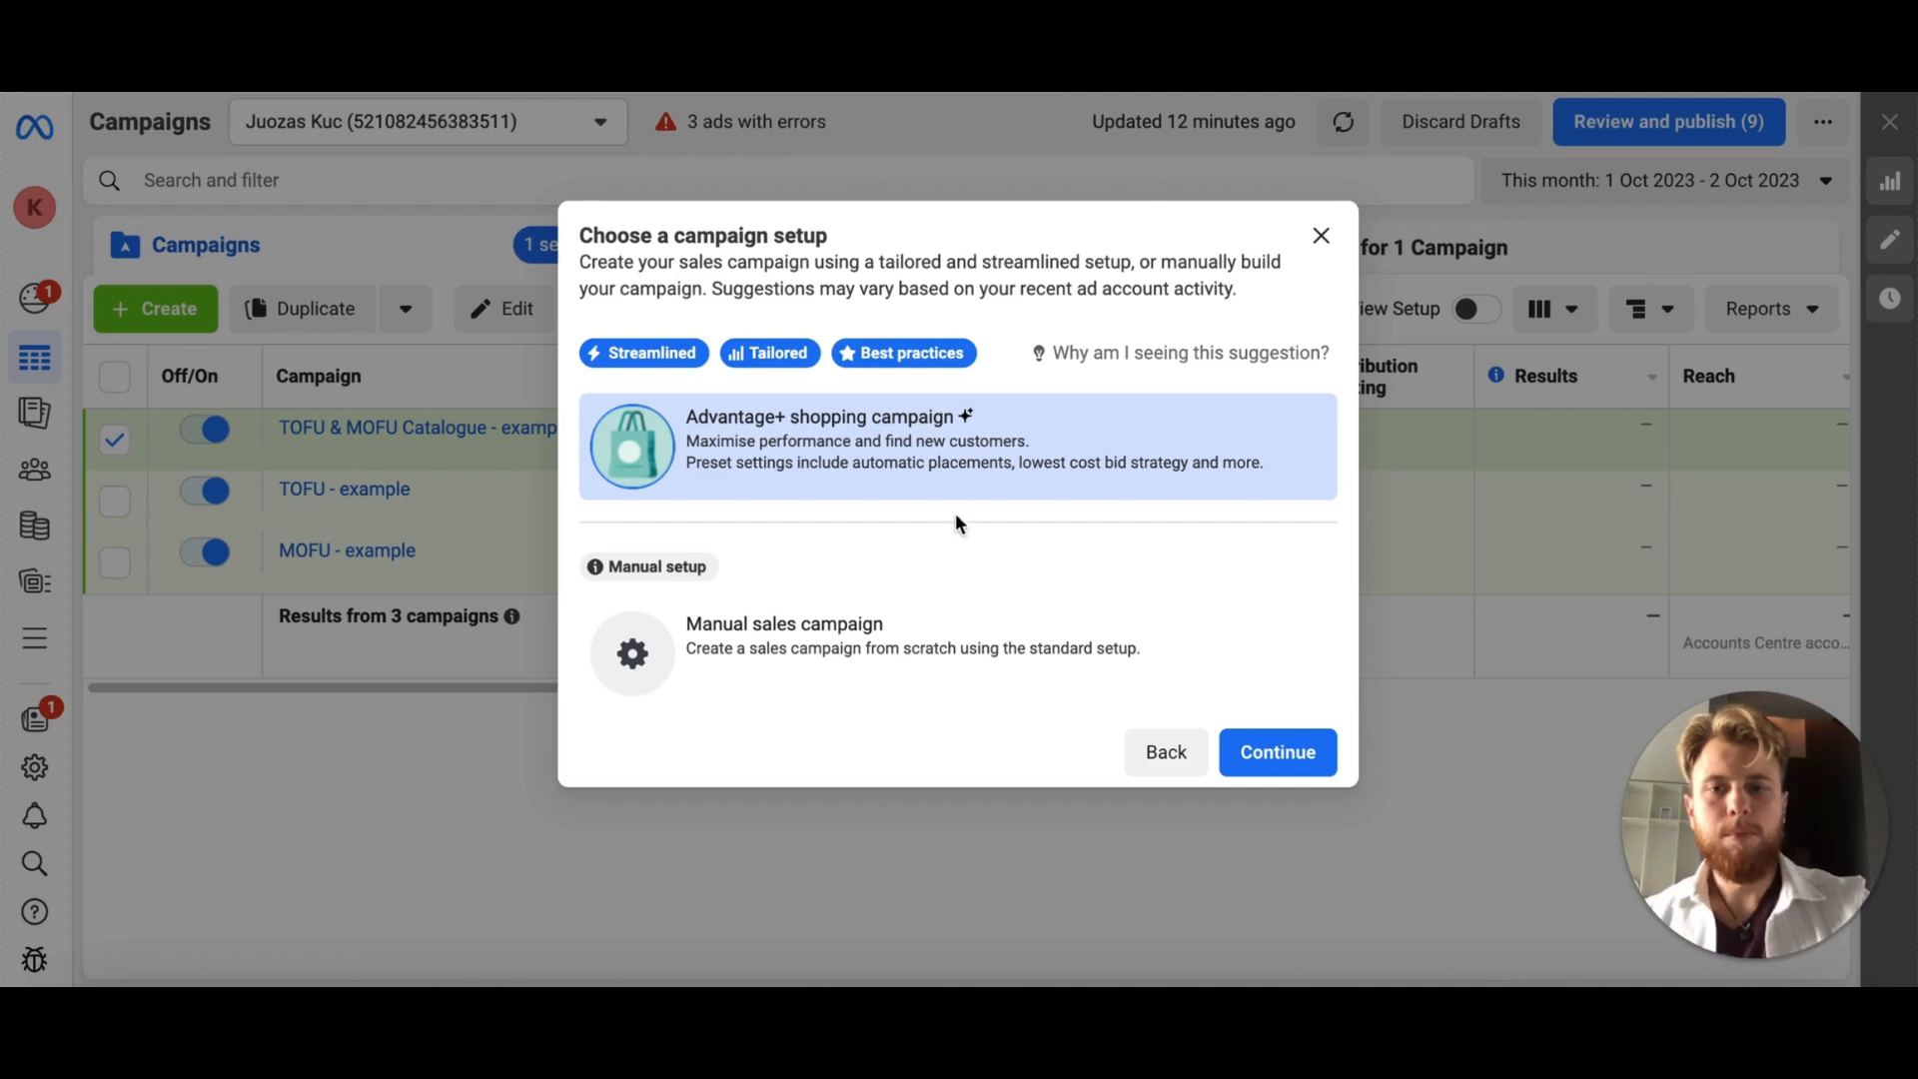
click(805, 658)
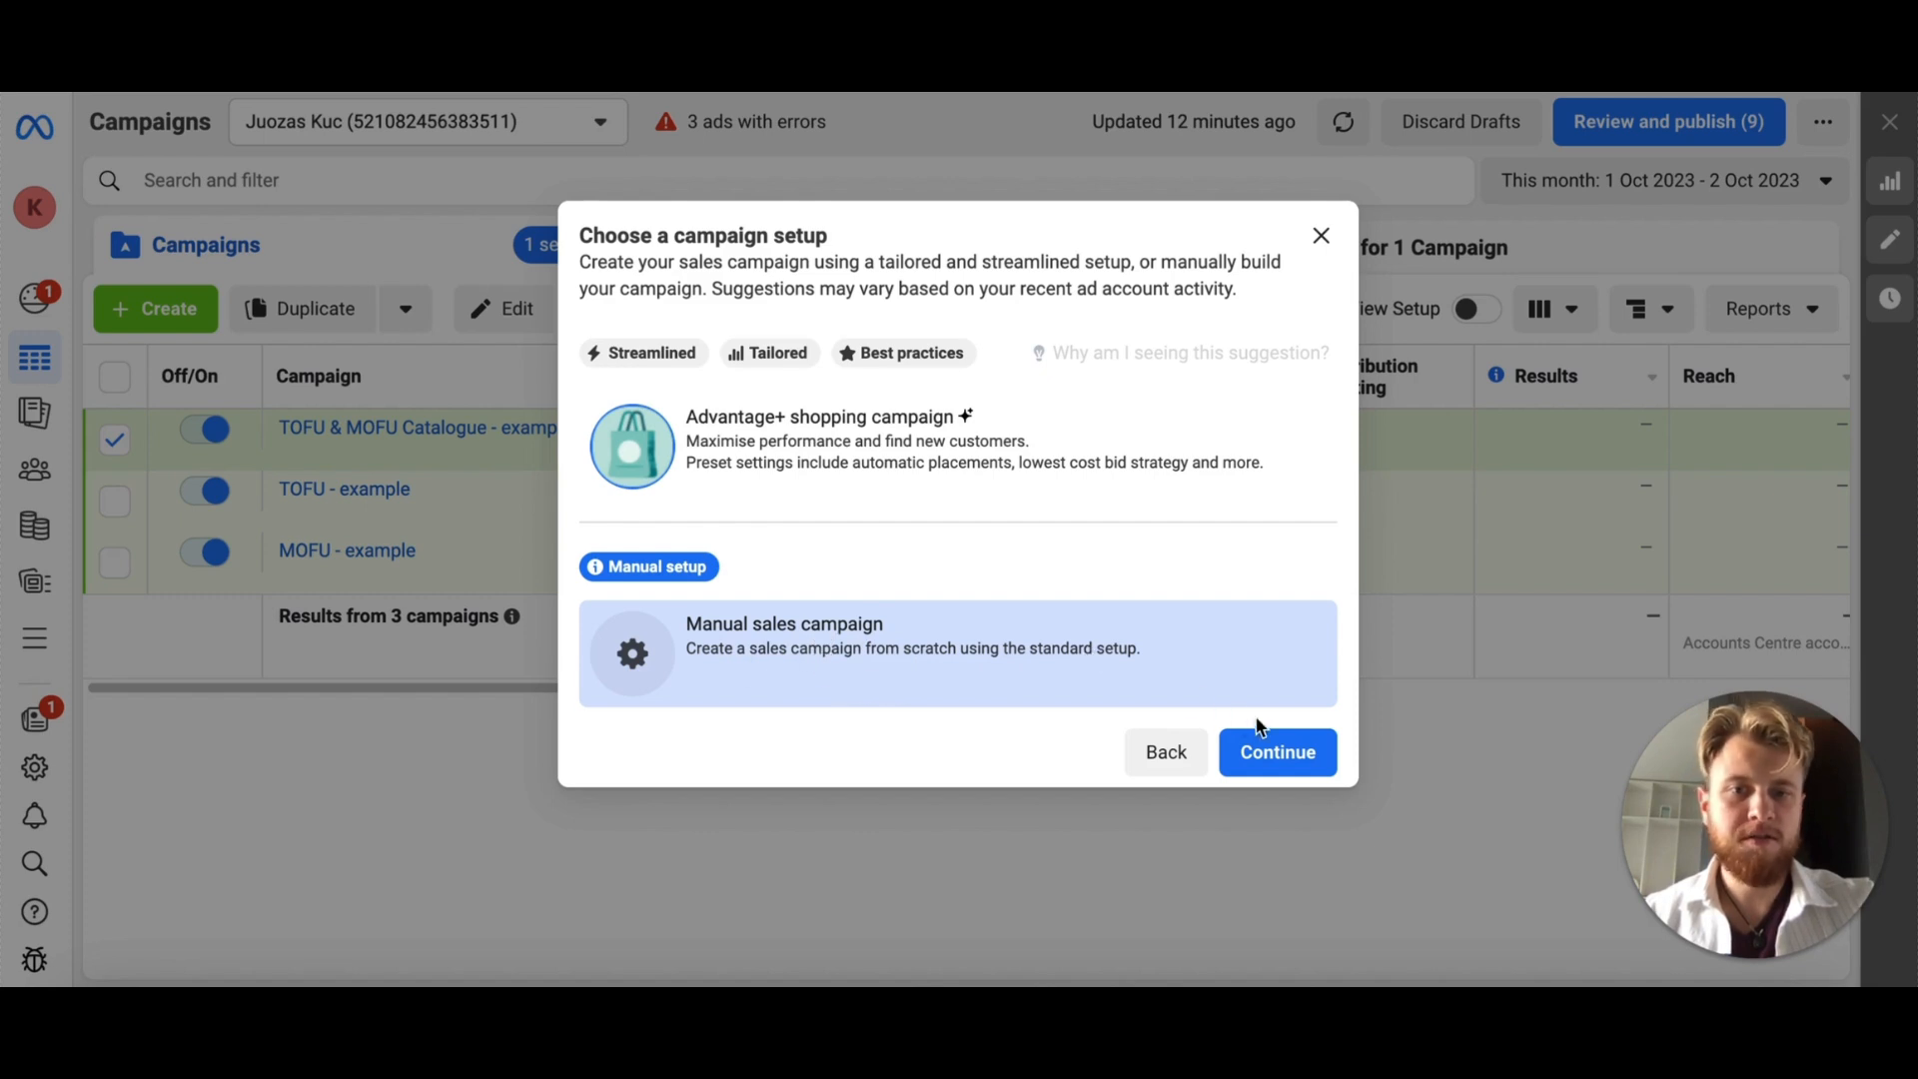
click(1278, 754)
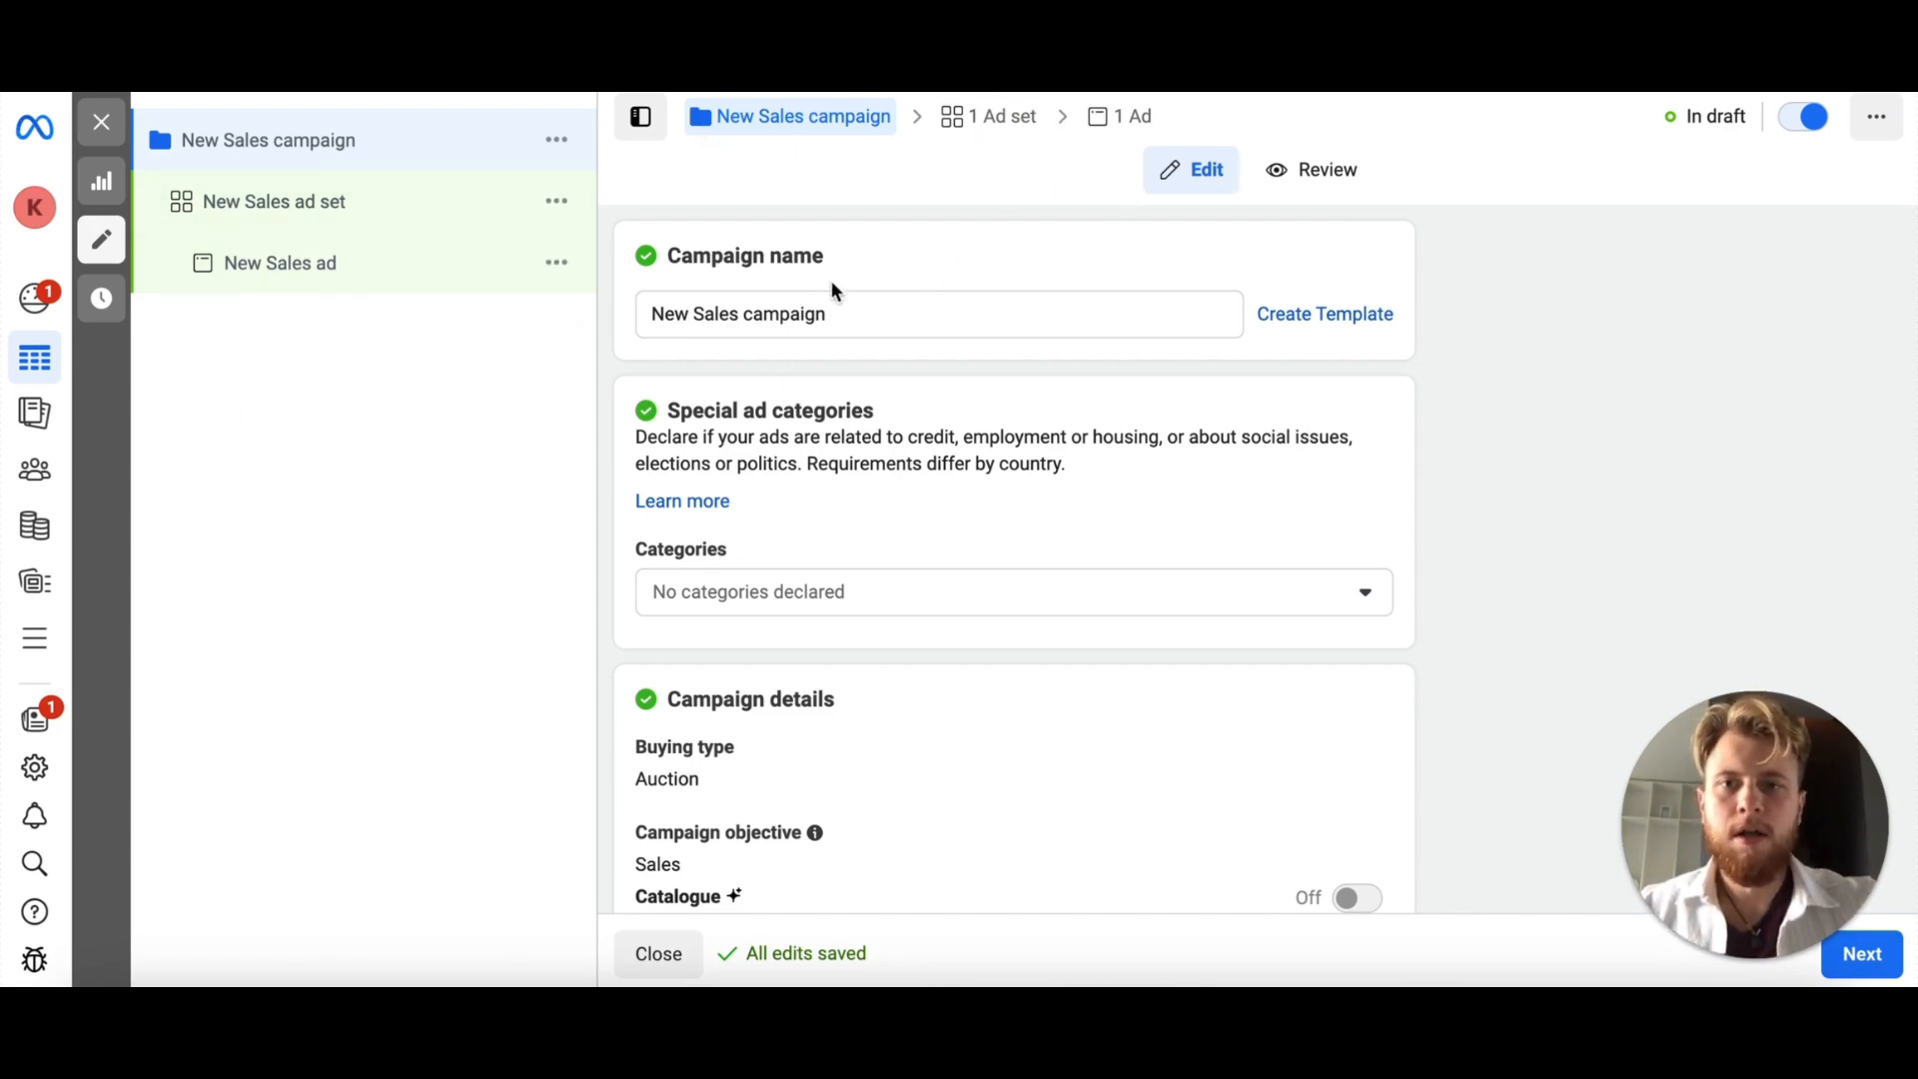
Rename the new sales campaign as TOFU.
double_click(790, 316)
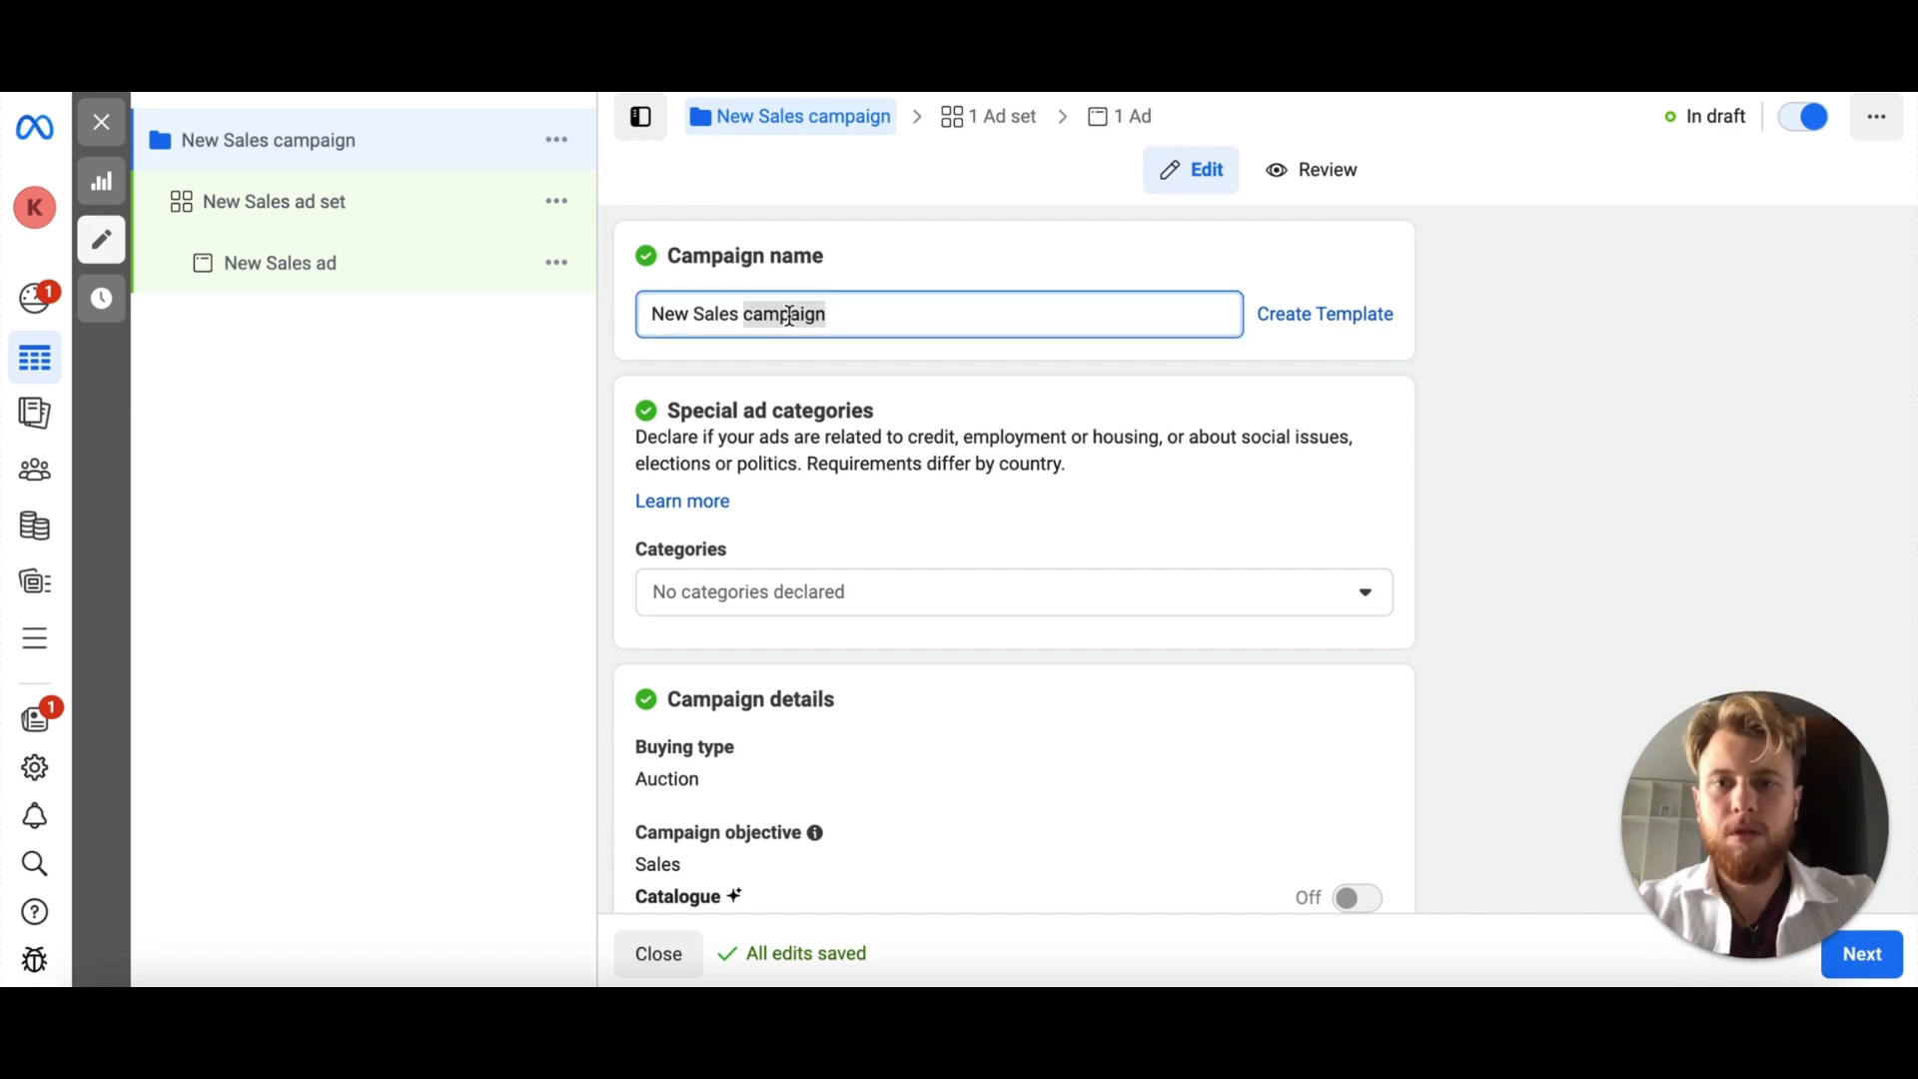
triple_click(789, 316)
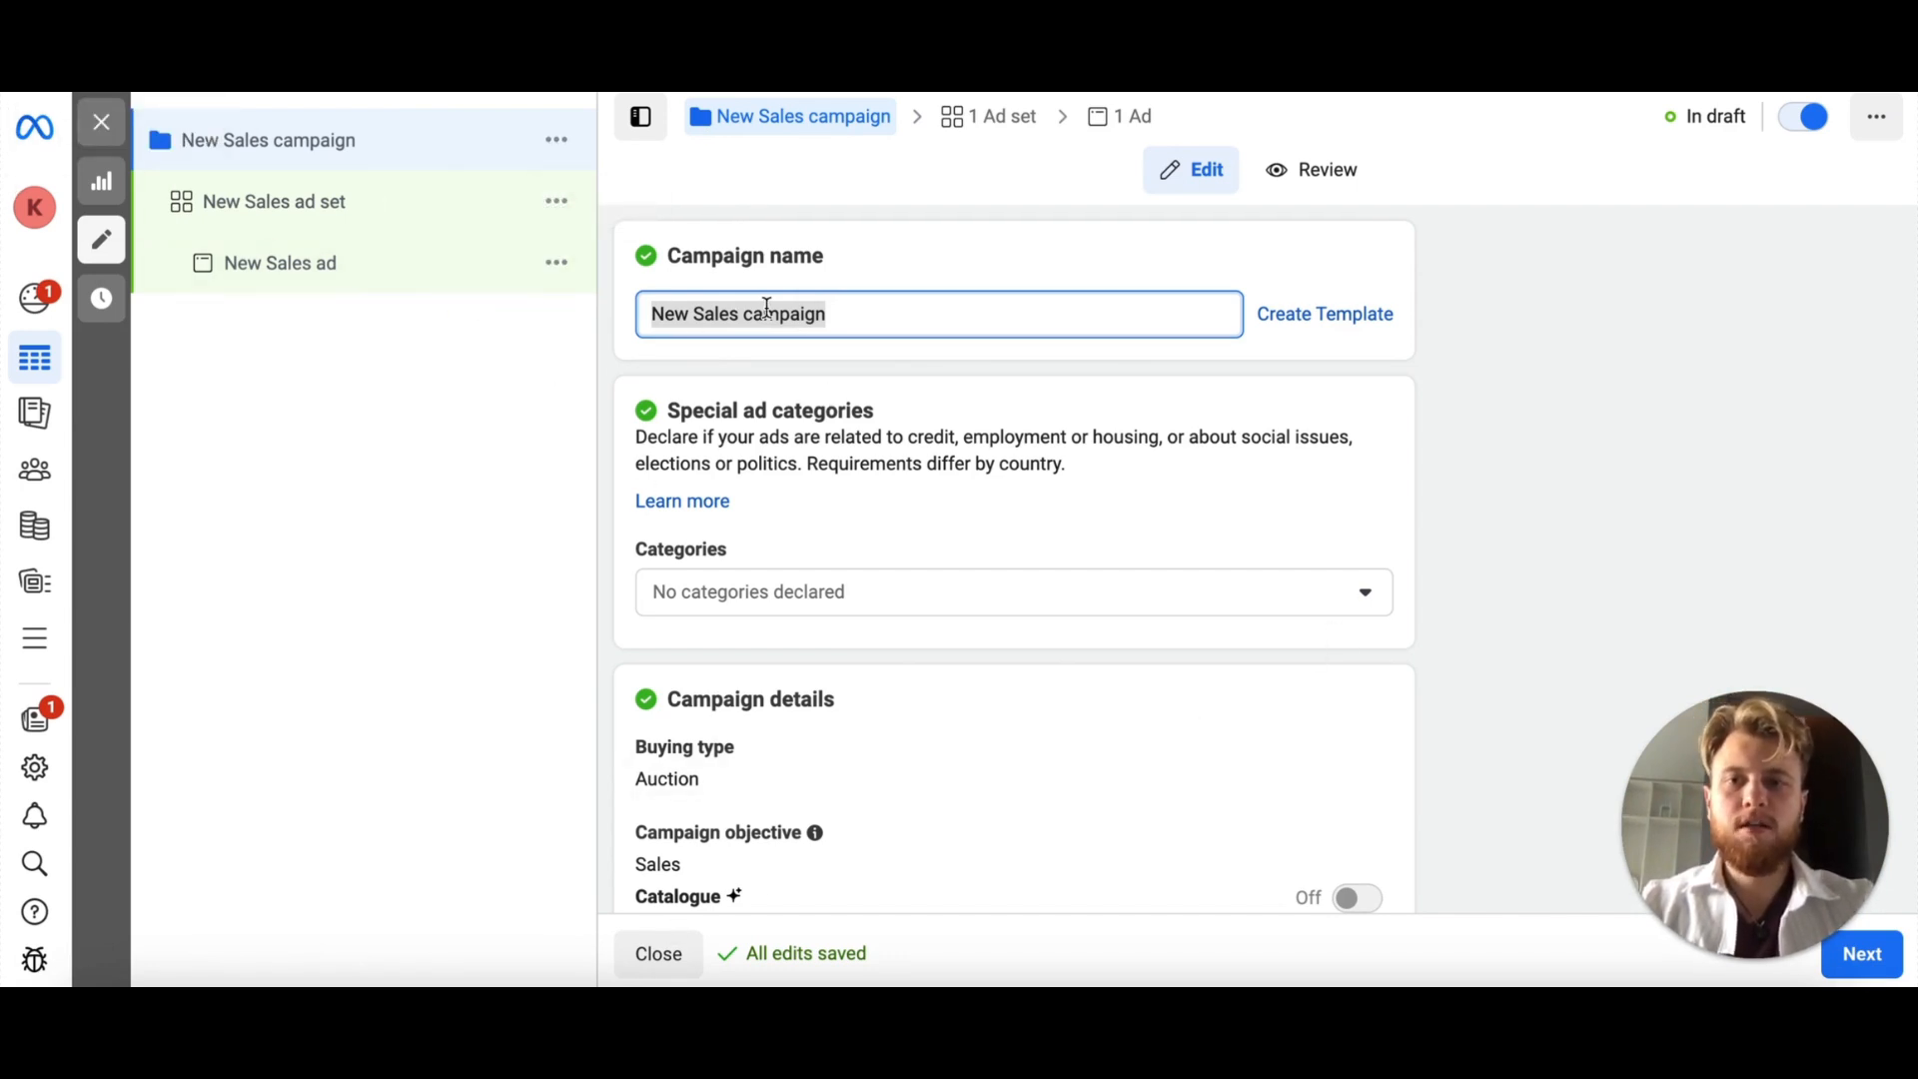
text(TO)
key(BackSpace)
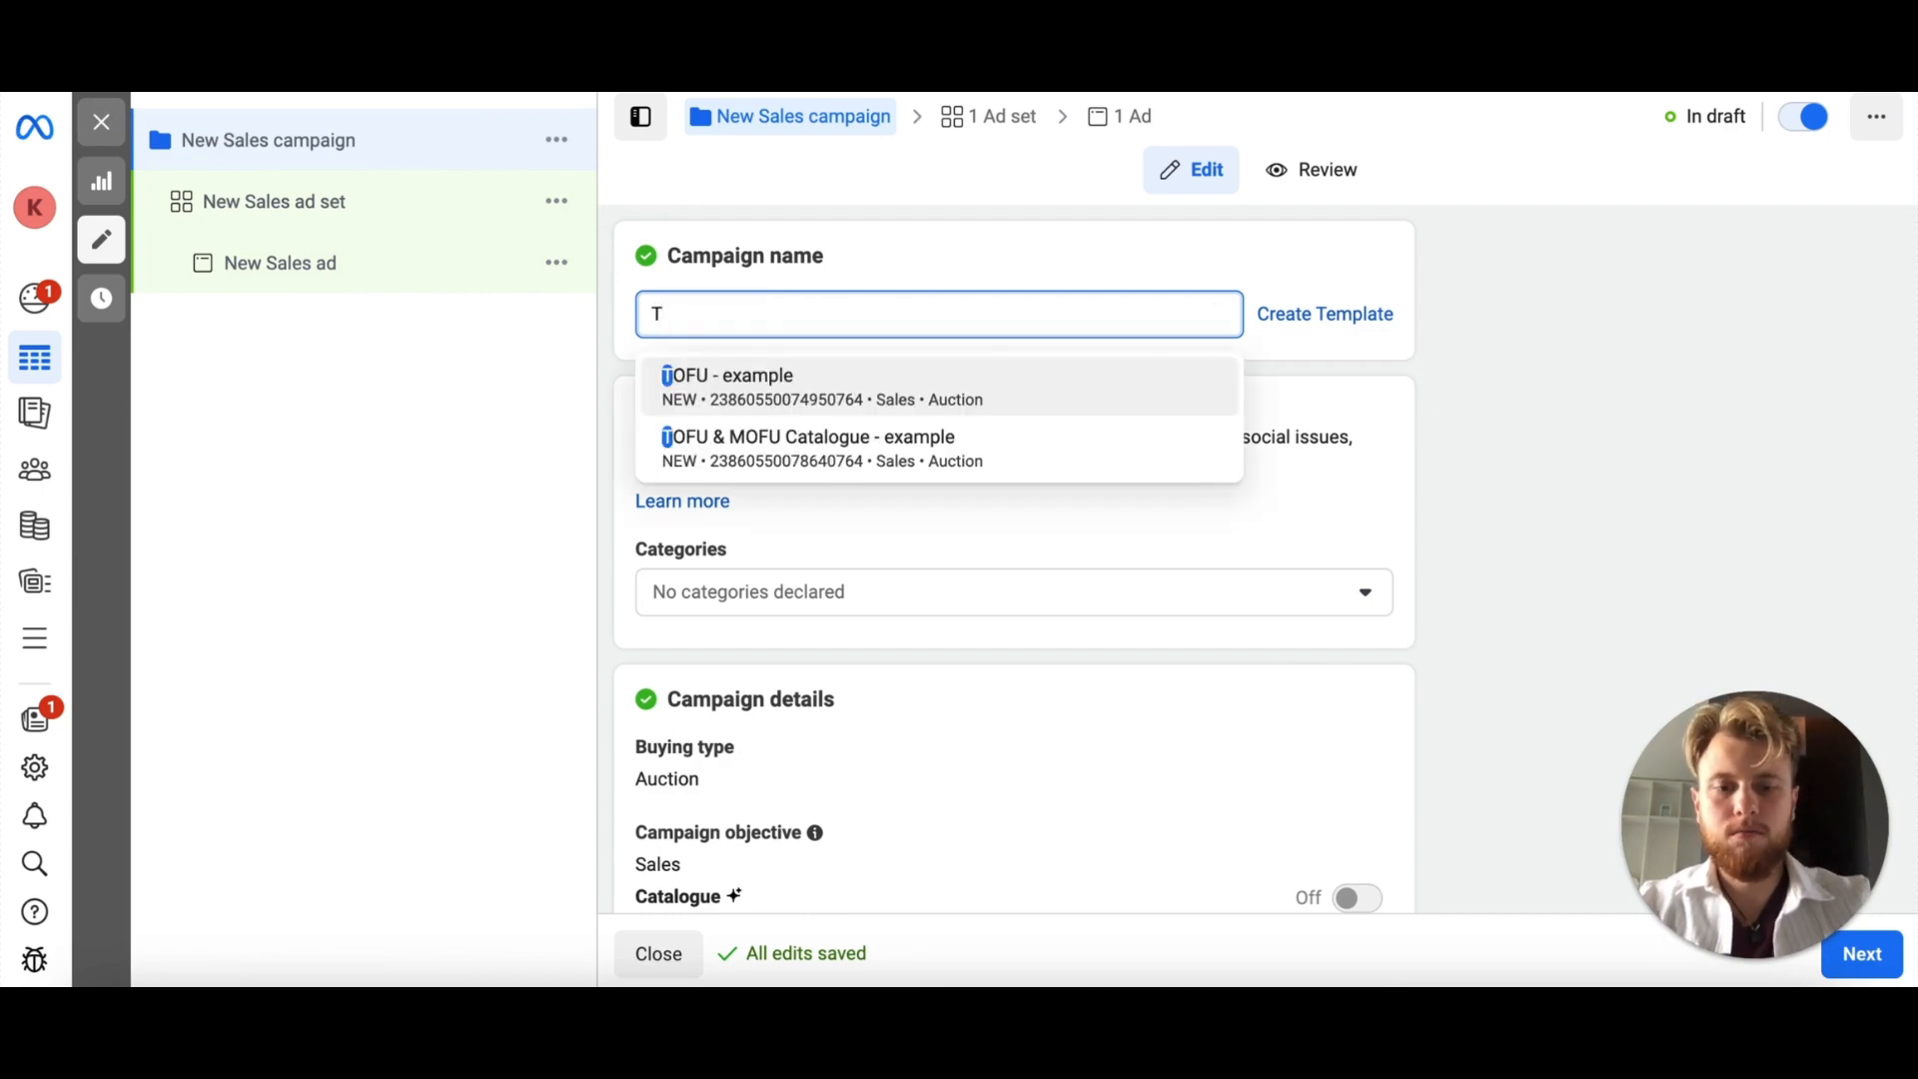
text(OFU)
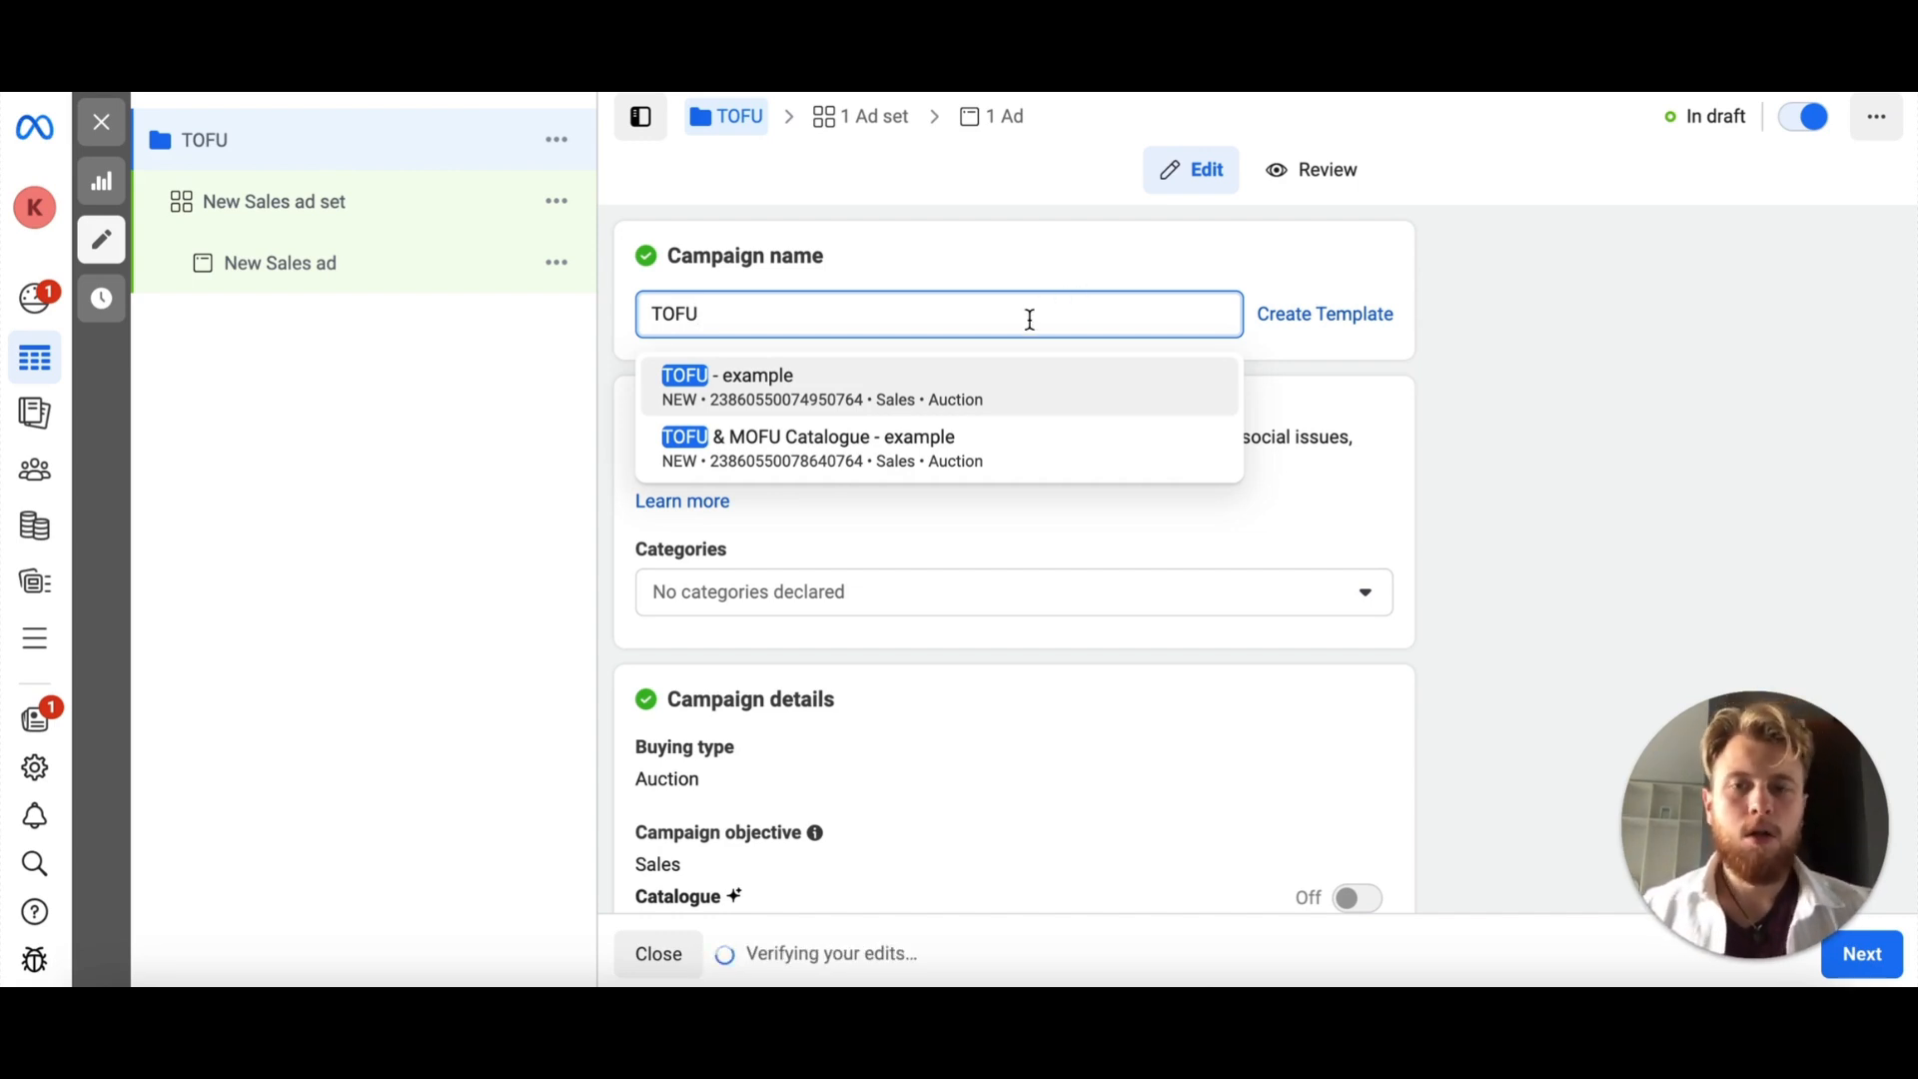
click(1011, 254)
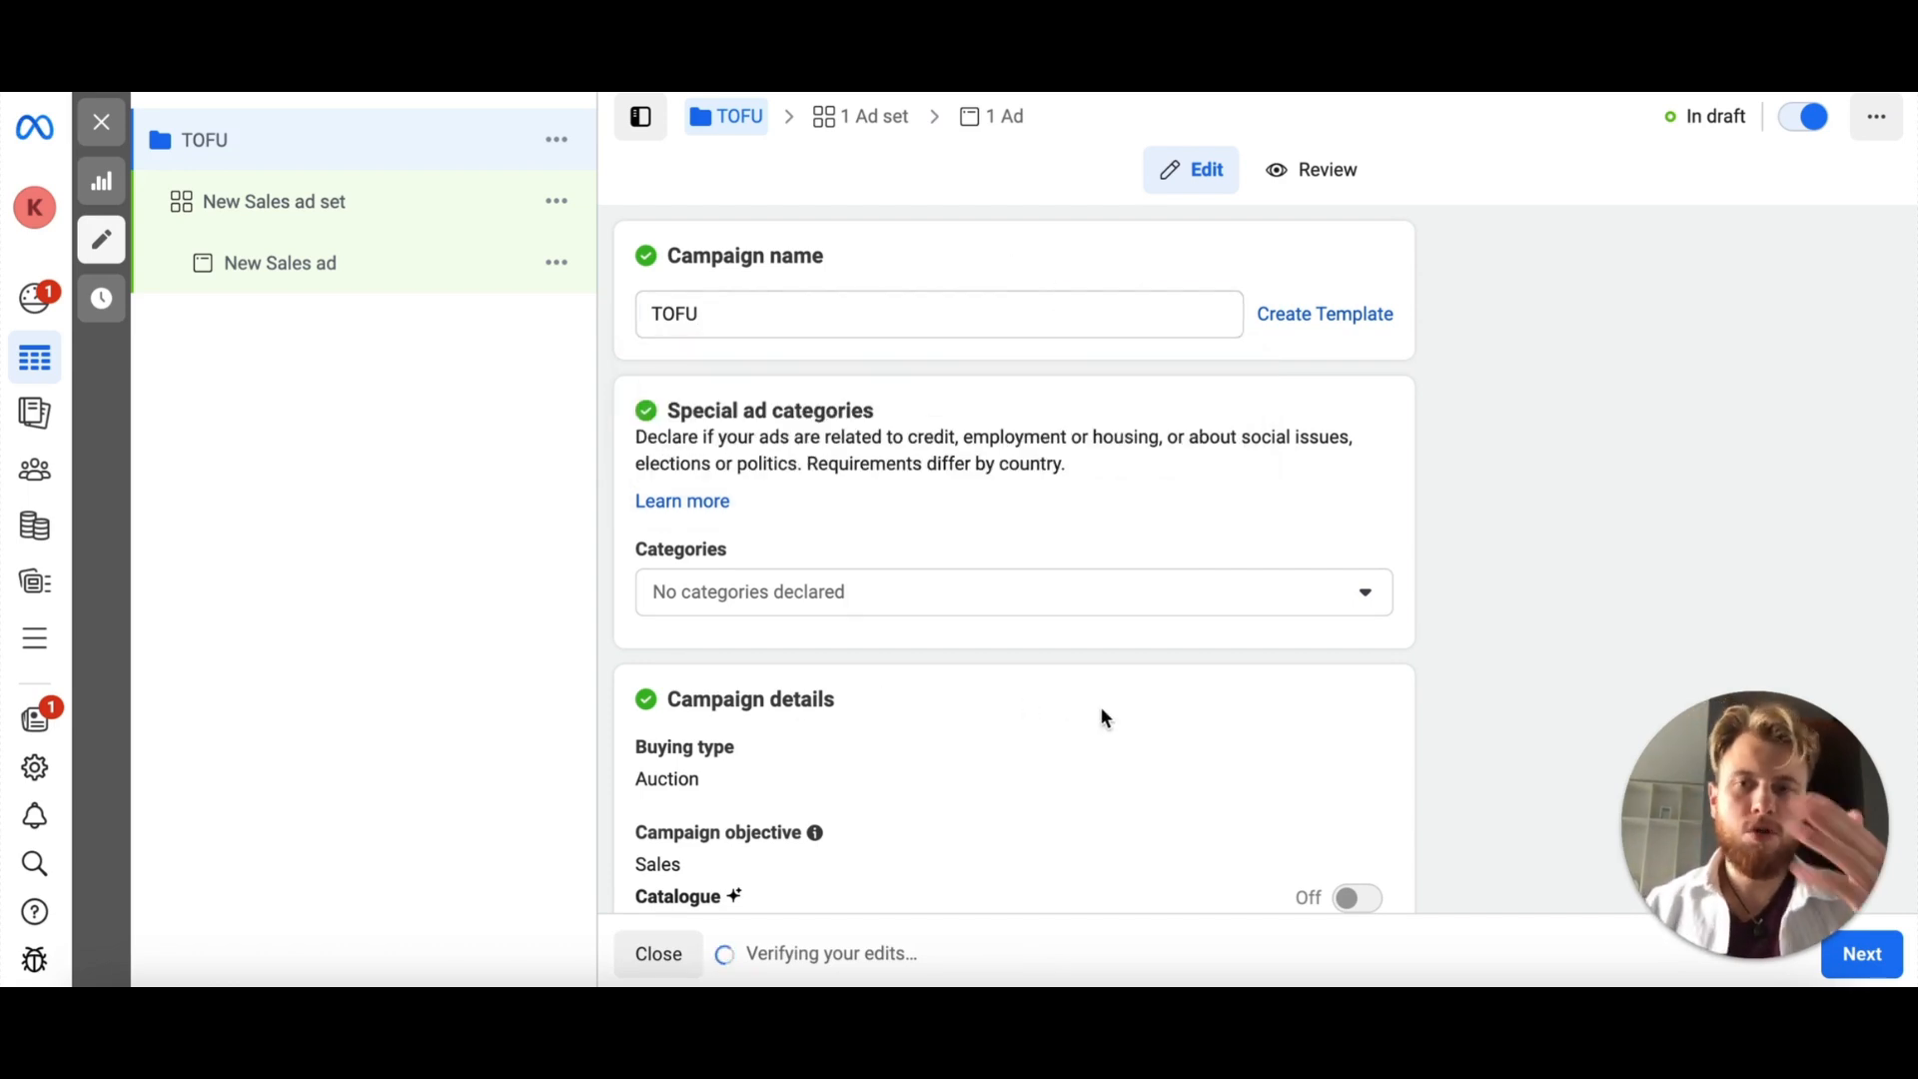
scroll(989, 616, down, 1)
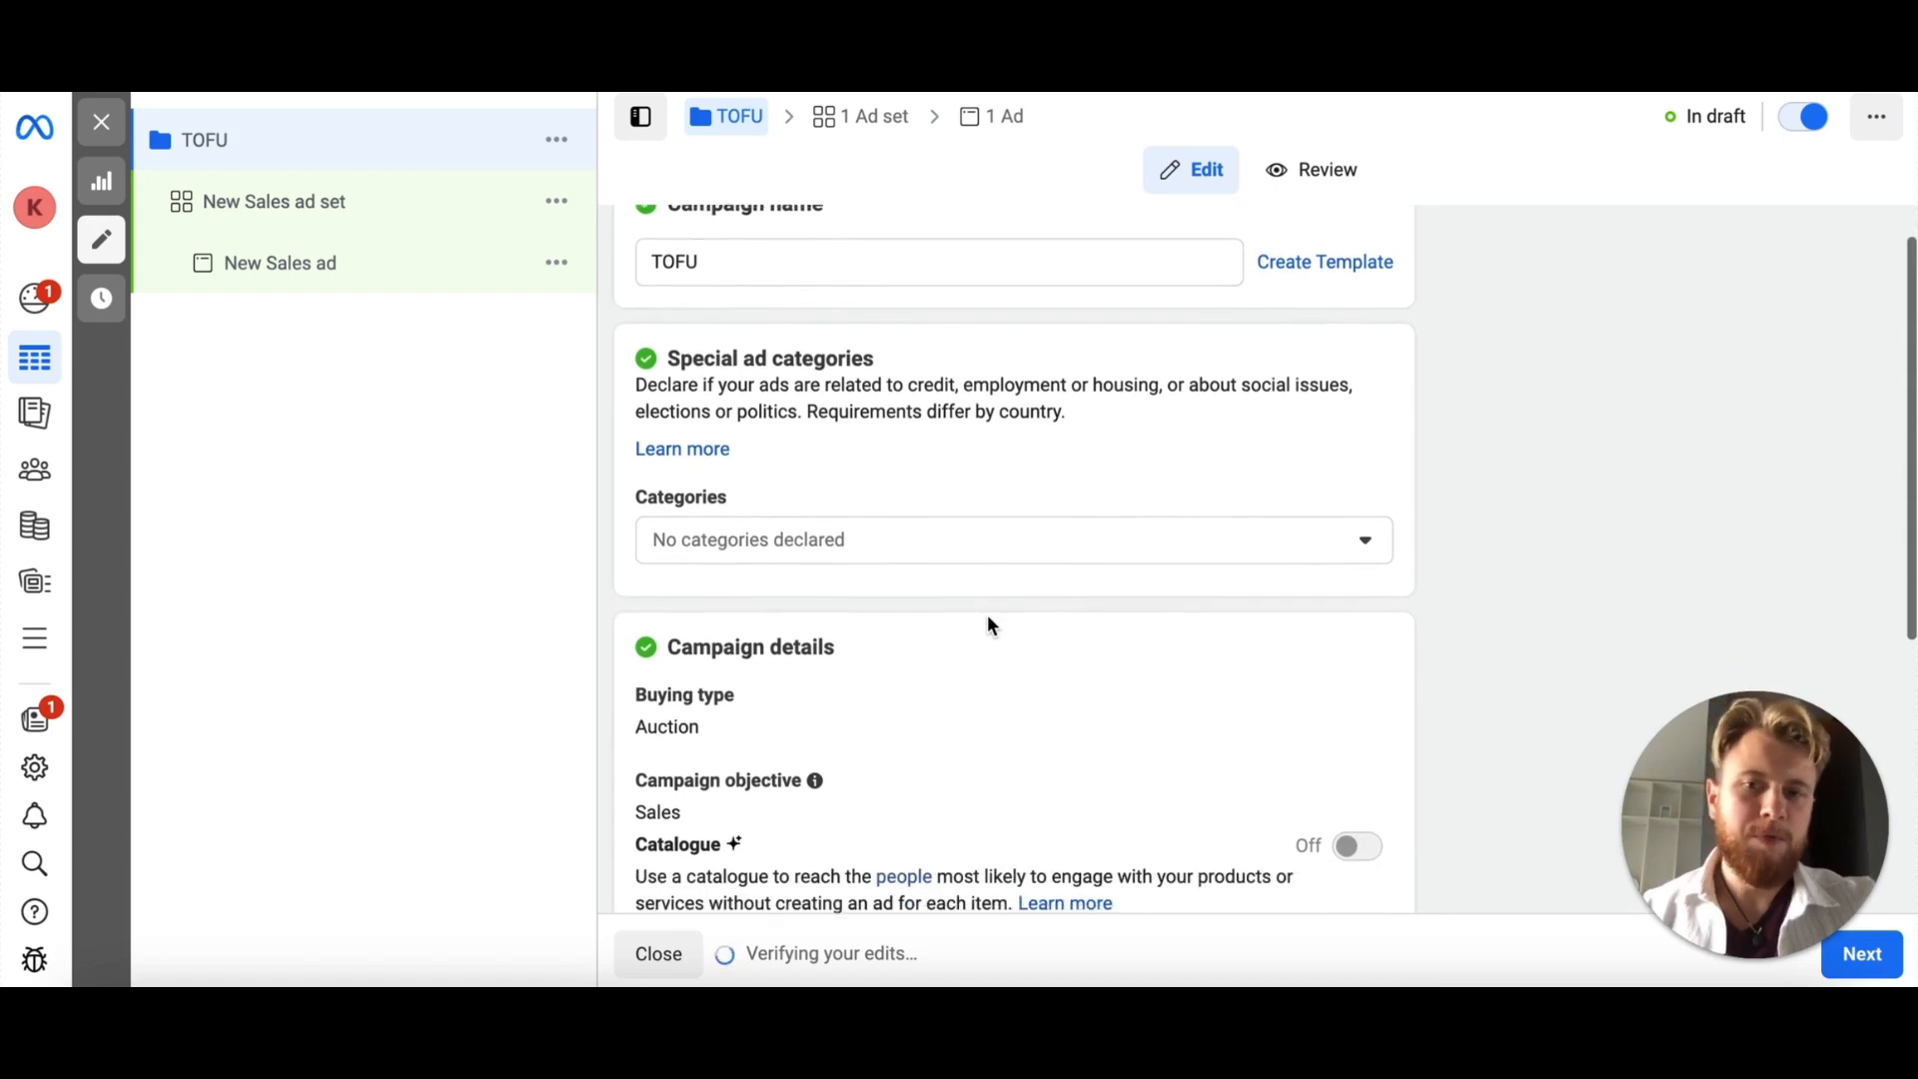
scroll(992, 626, up, 1)
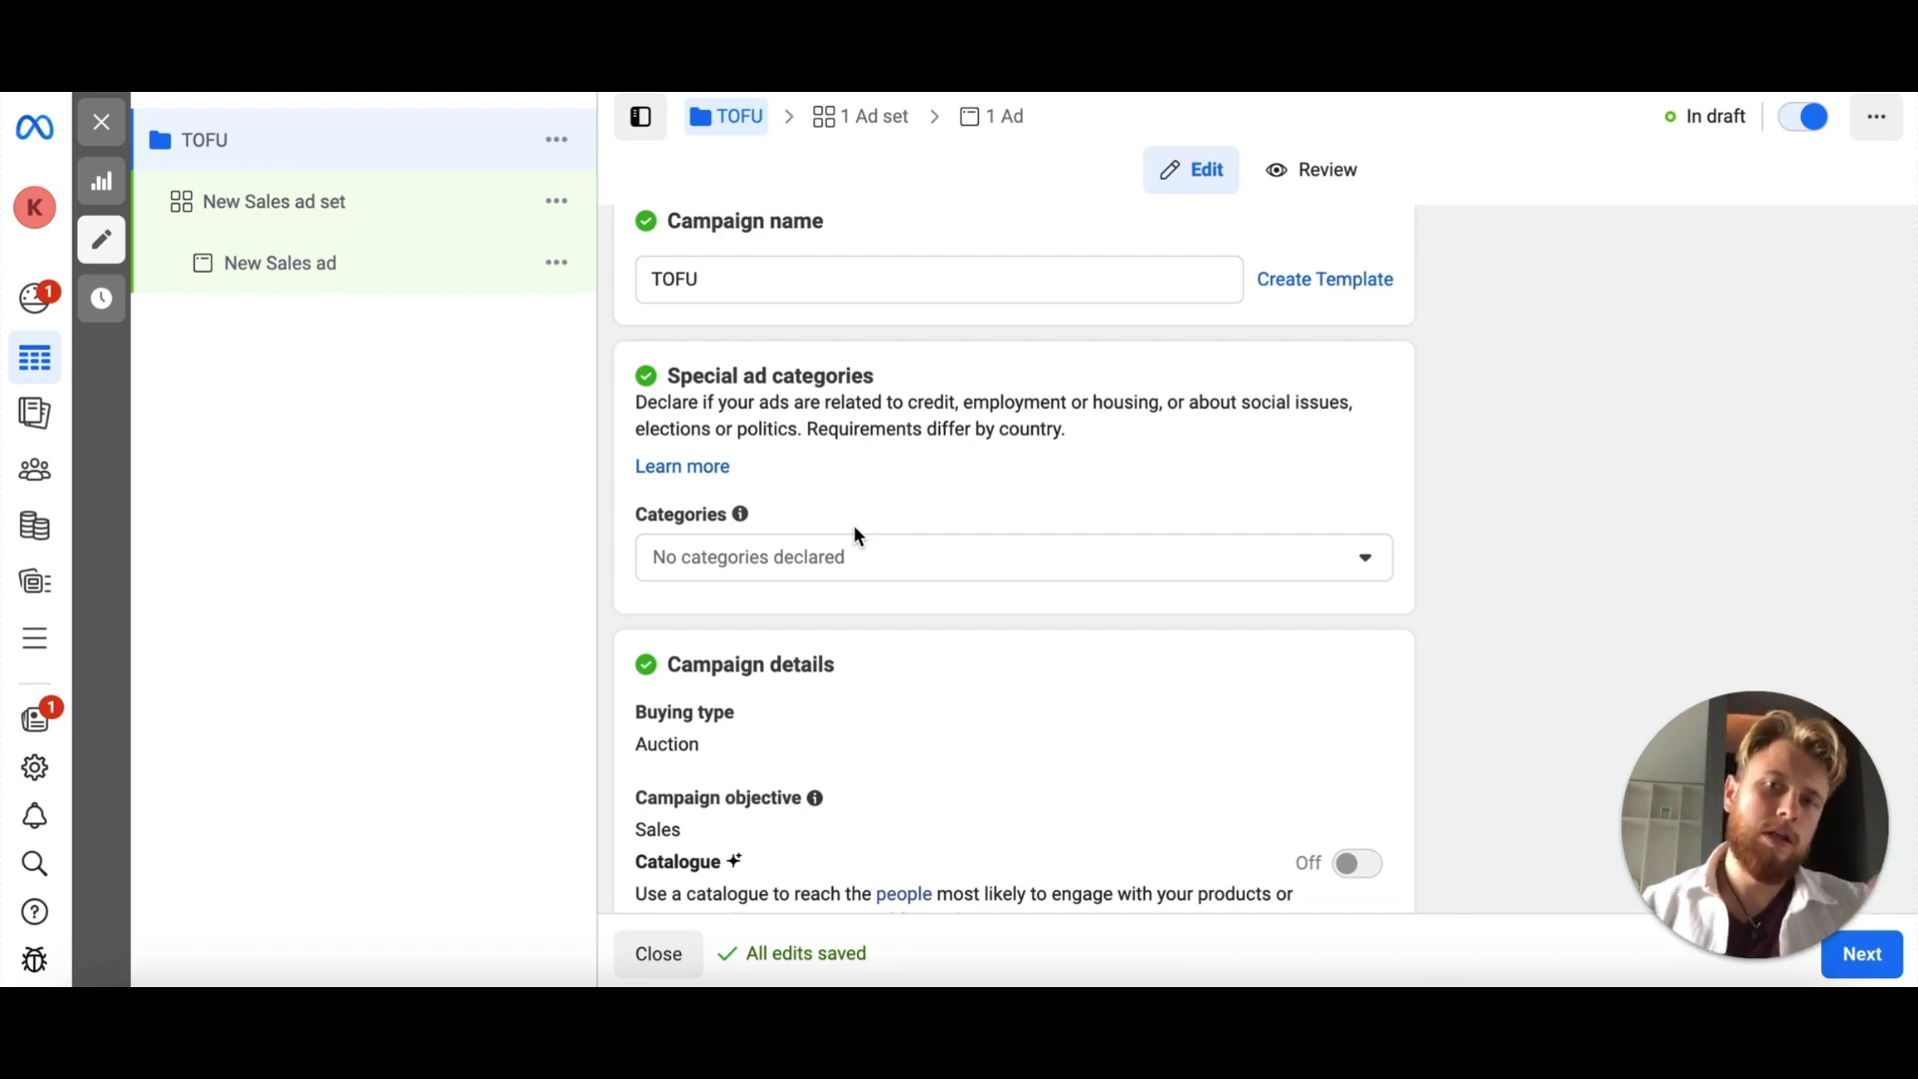
scroll(857, 530, down, 1)
scroll(752, 300, up, 2)
click(751, 314)
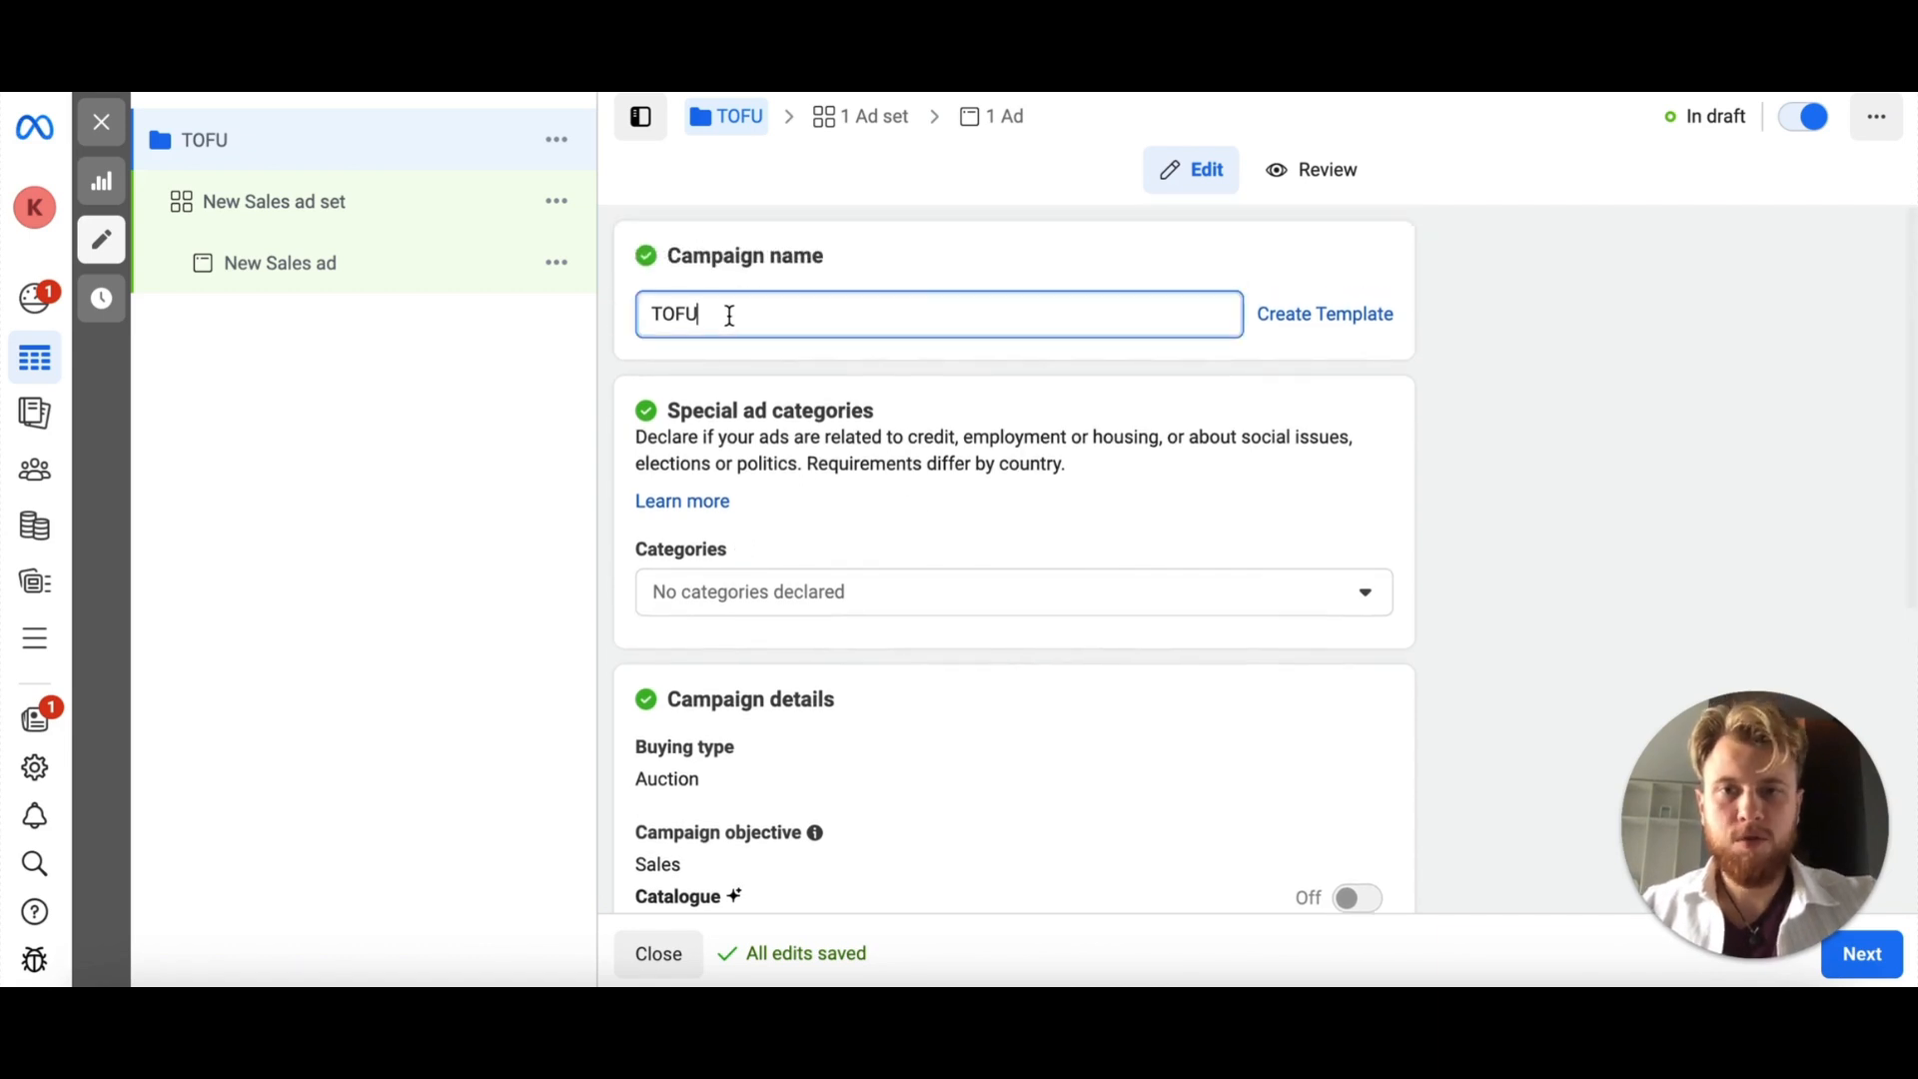
Examine the options offered for special ad categories, leaving no category declared.
scroll(752, 329, down, 2)
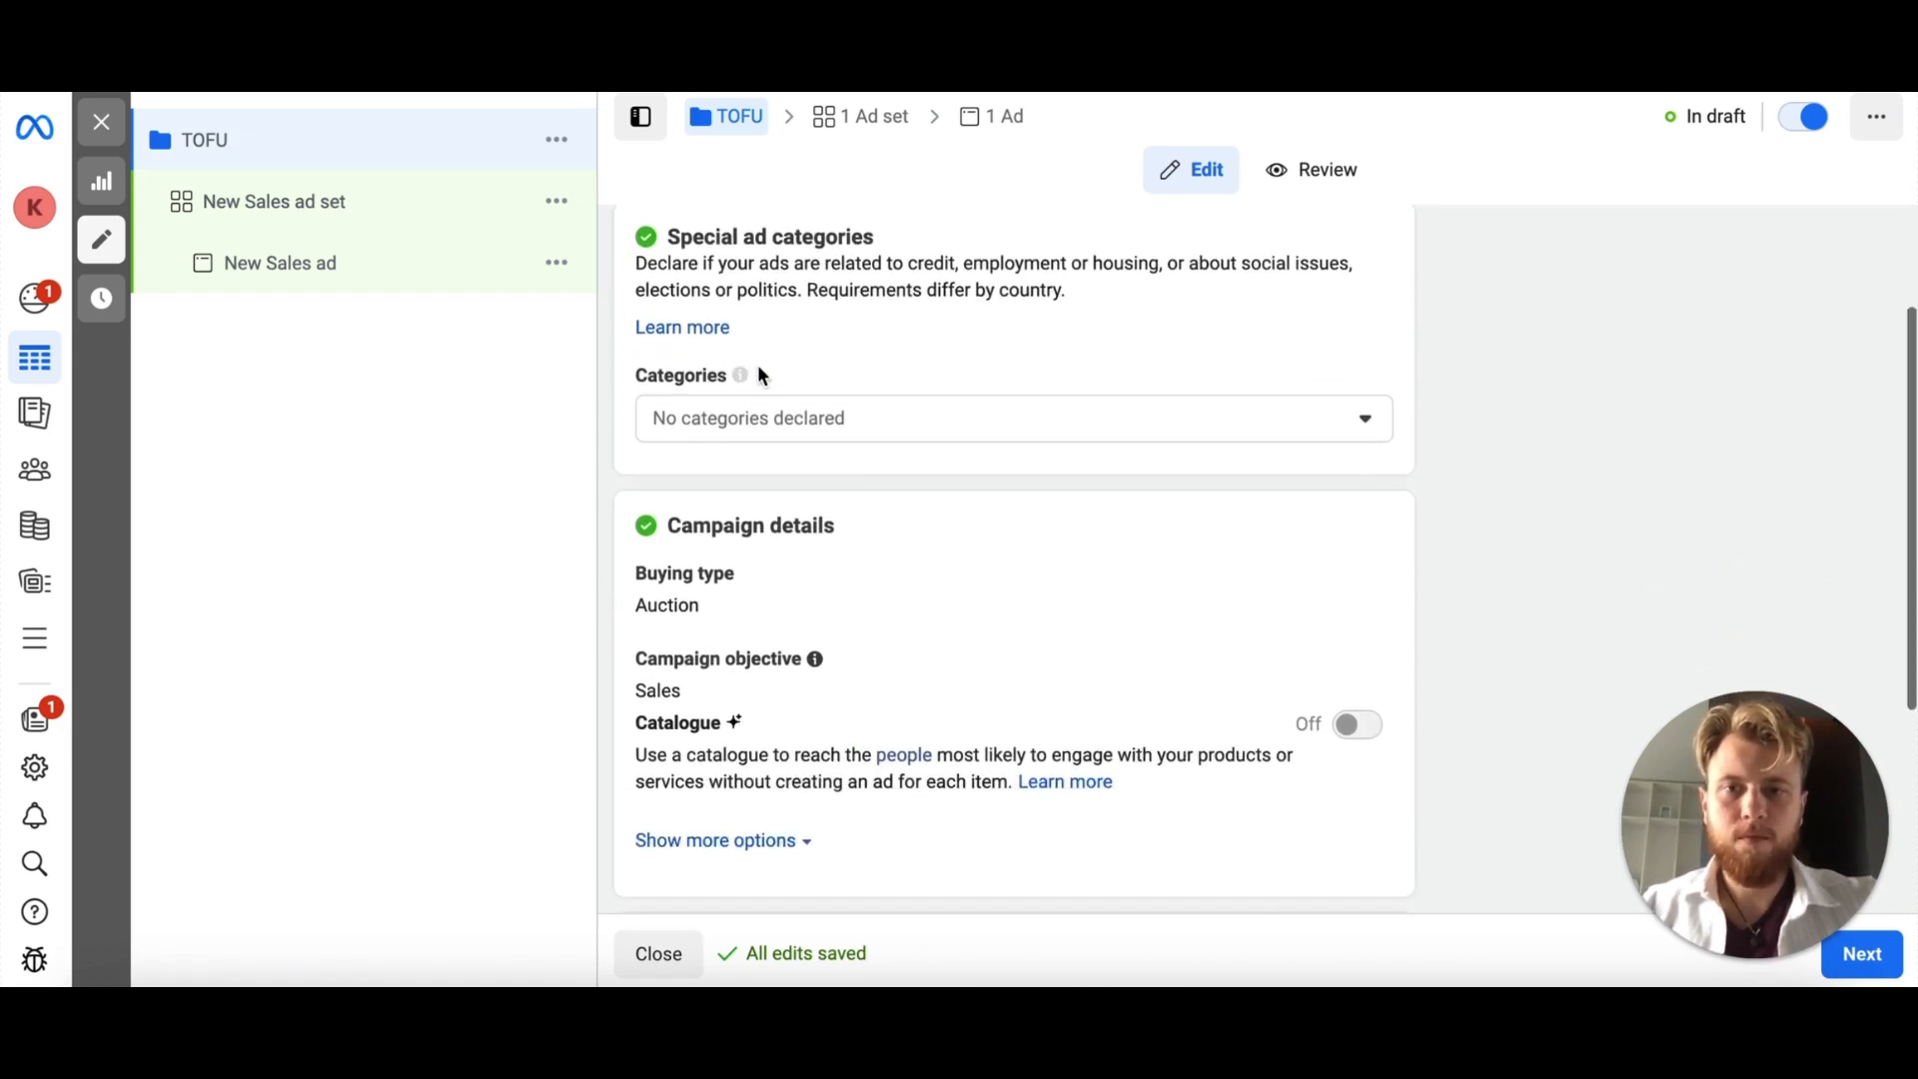
click(803, 428)
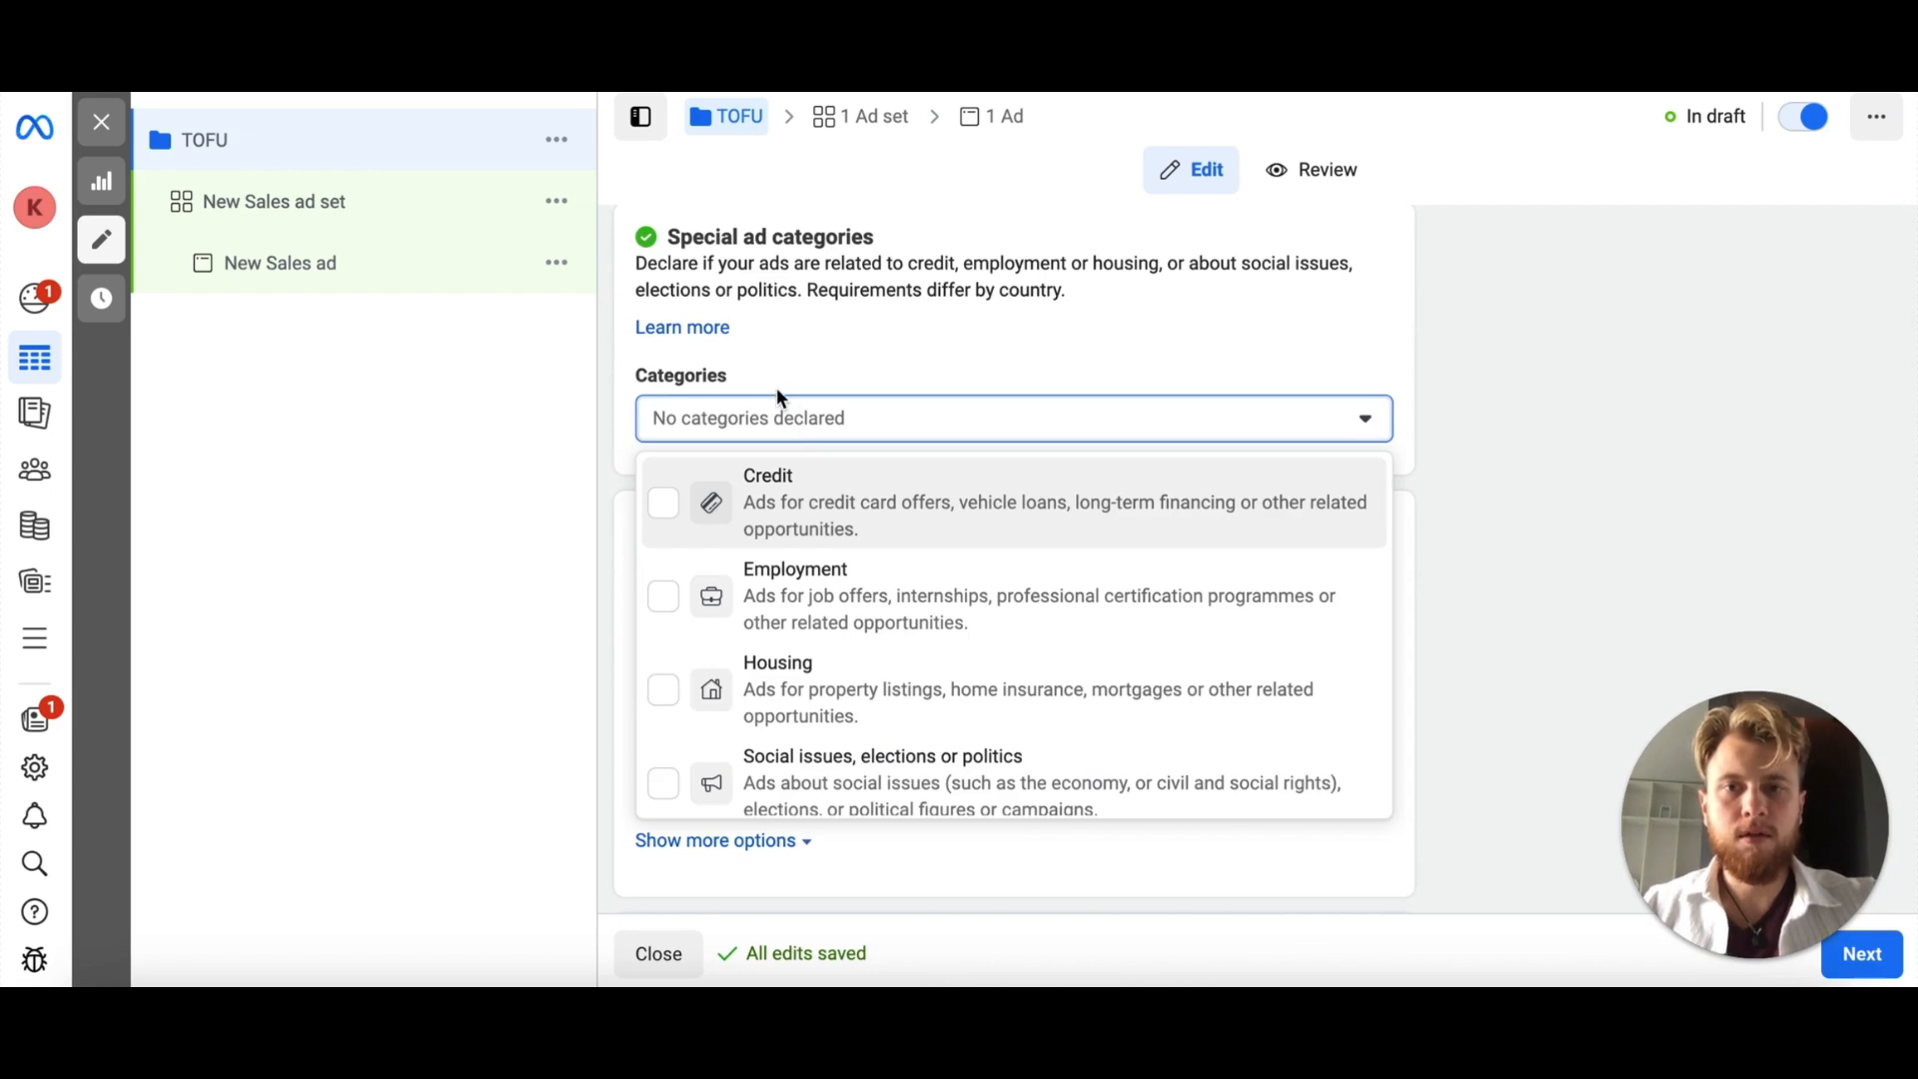
scroll(777, 390, up, 1)
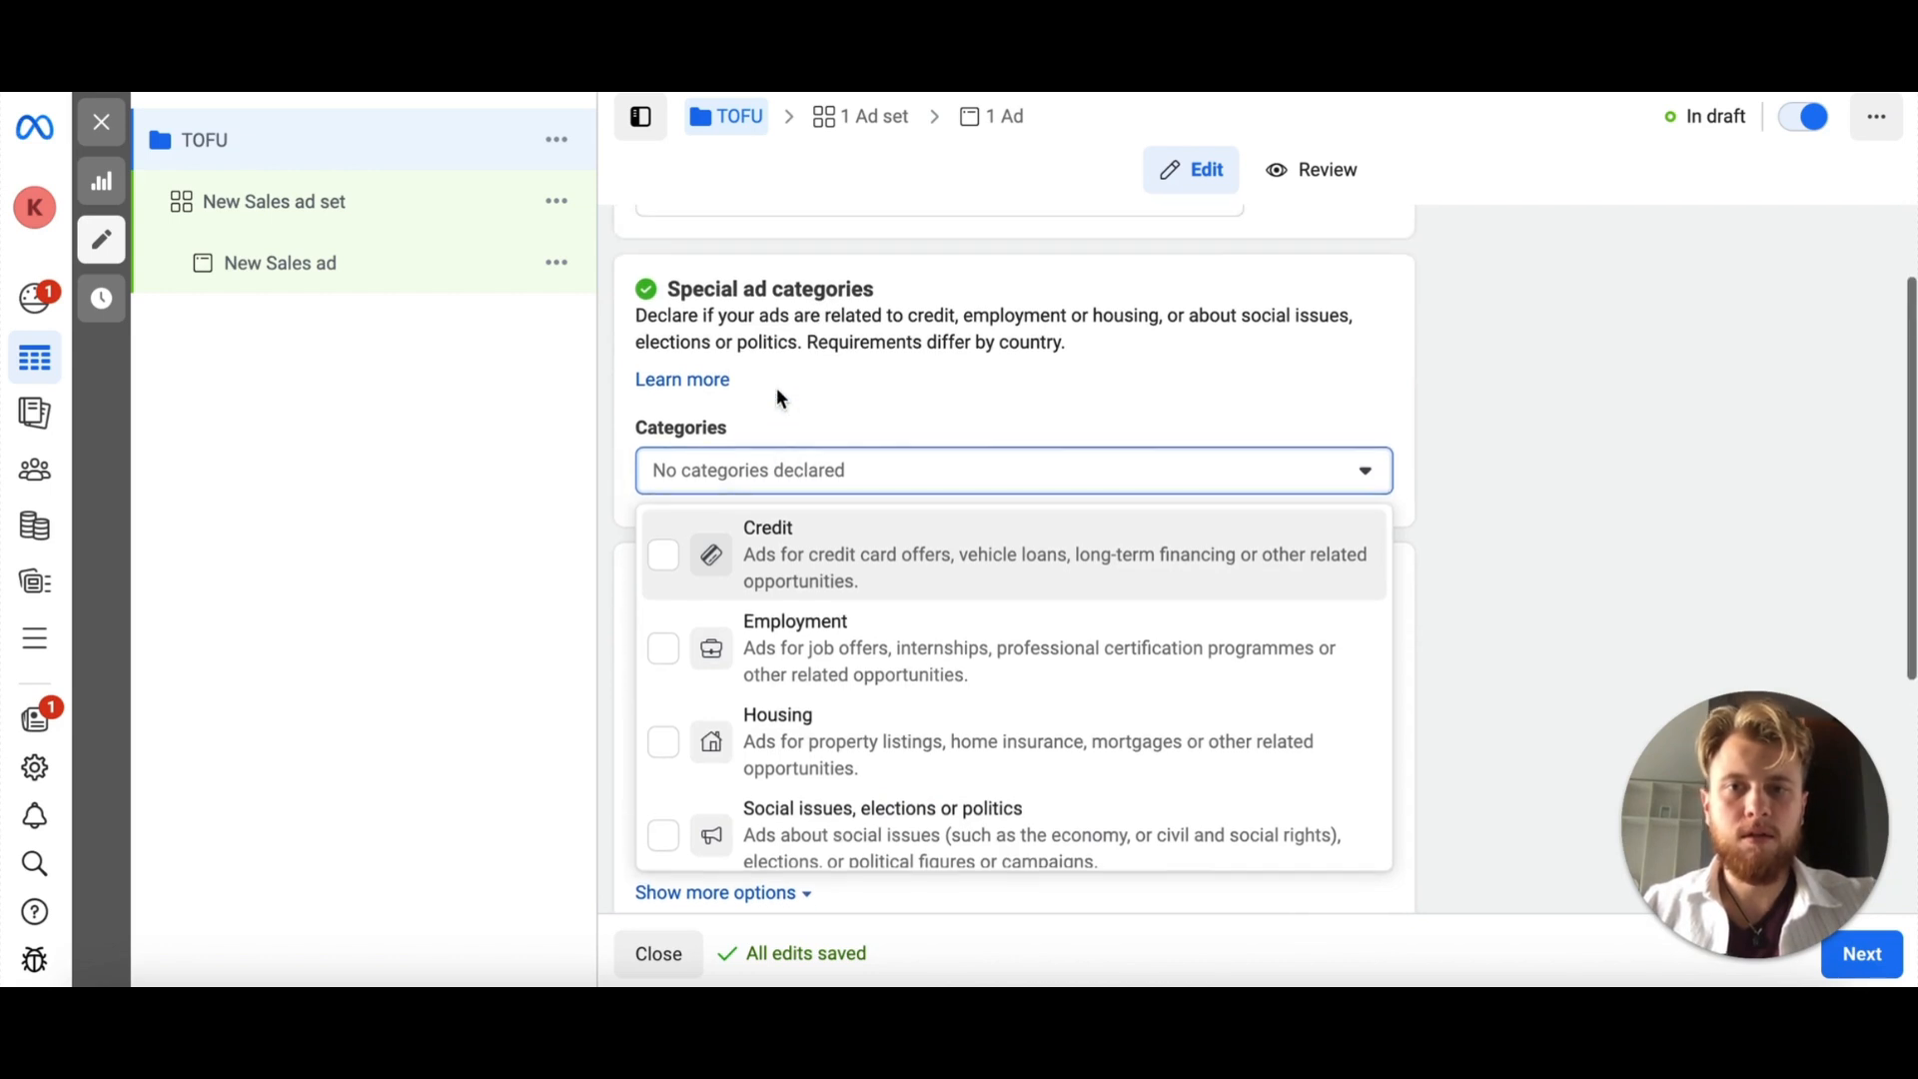
click(835, 425)
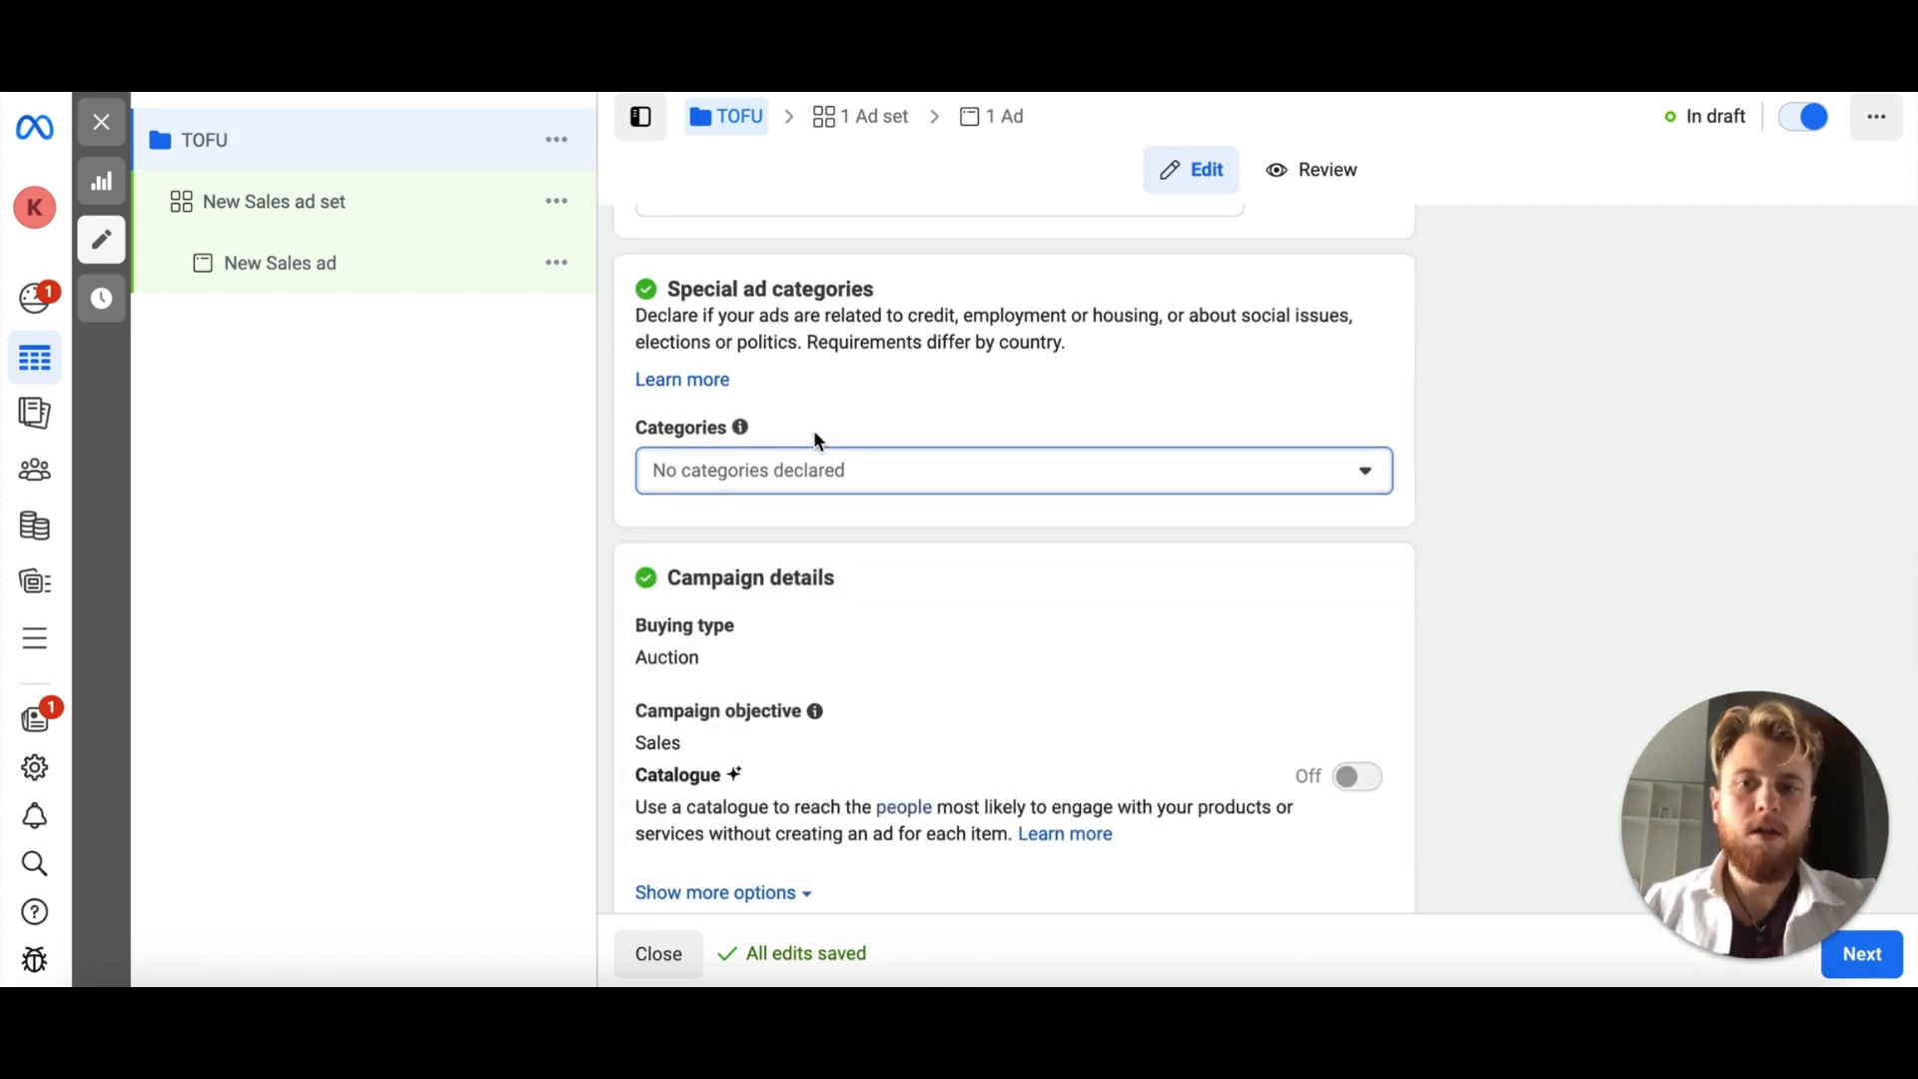
click(846, 472)
scroll(819, 659, down, 1)
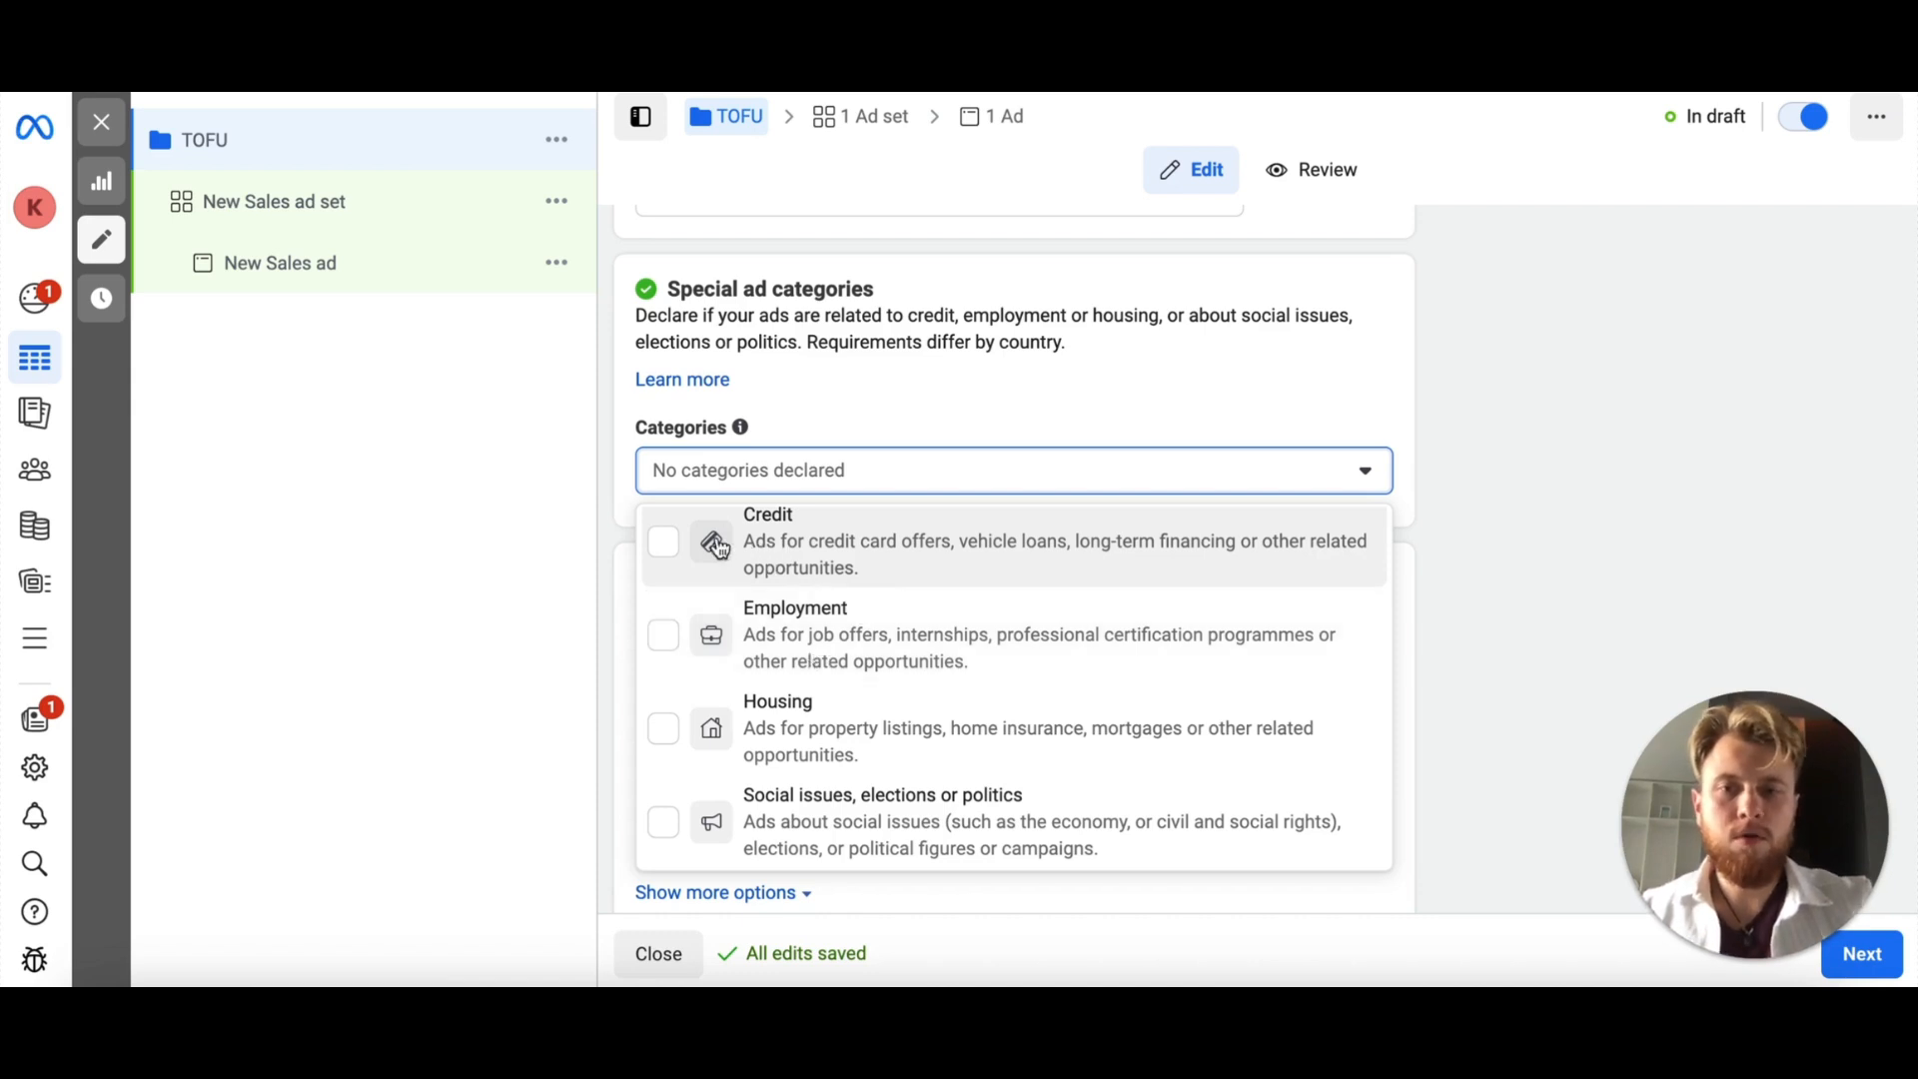
click(600, 459)
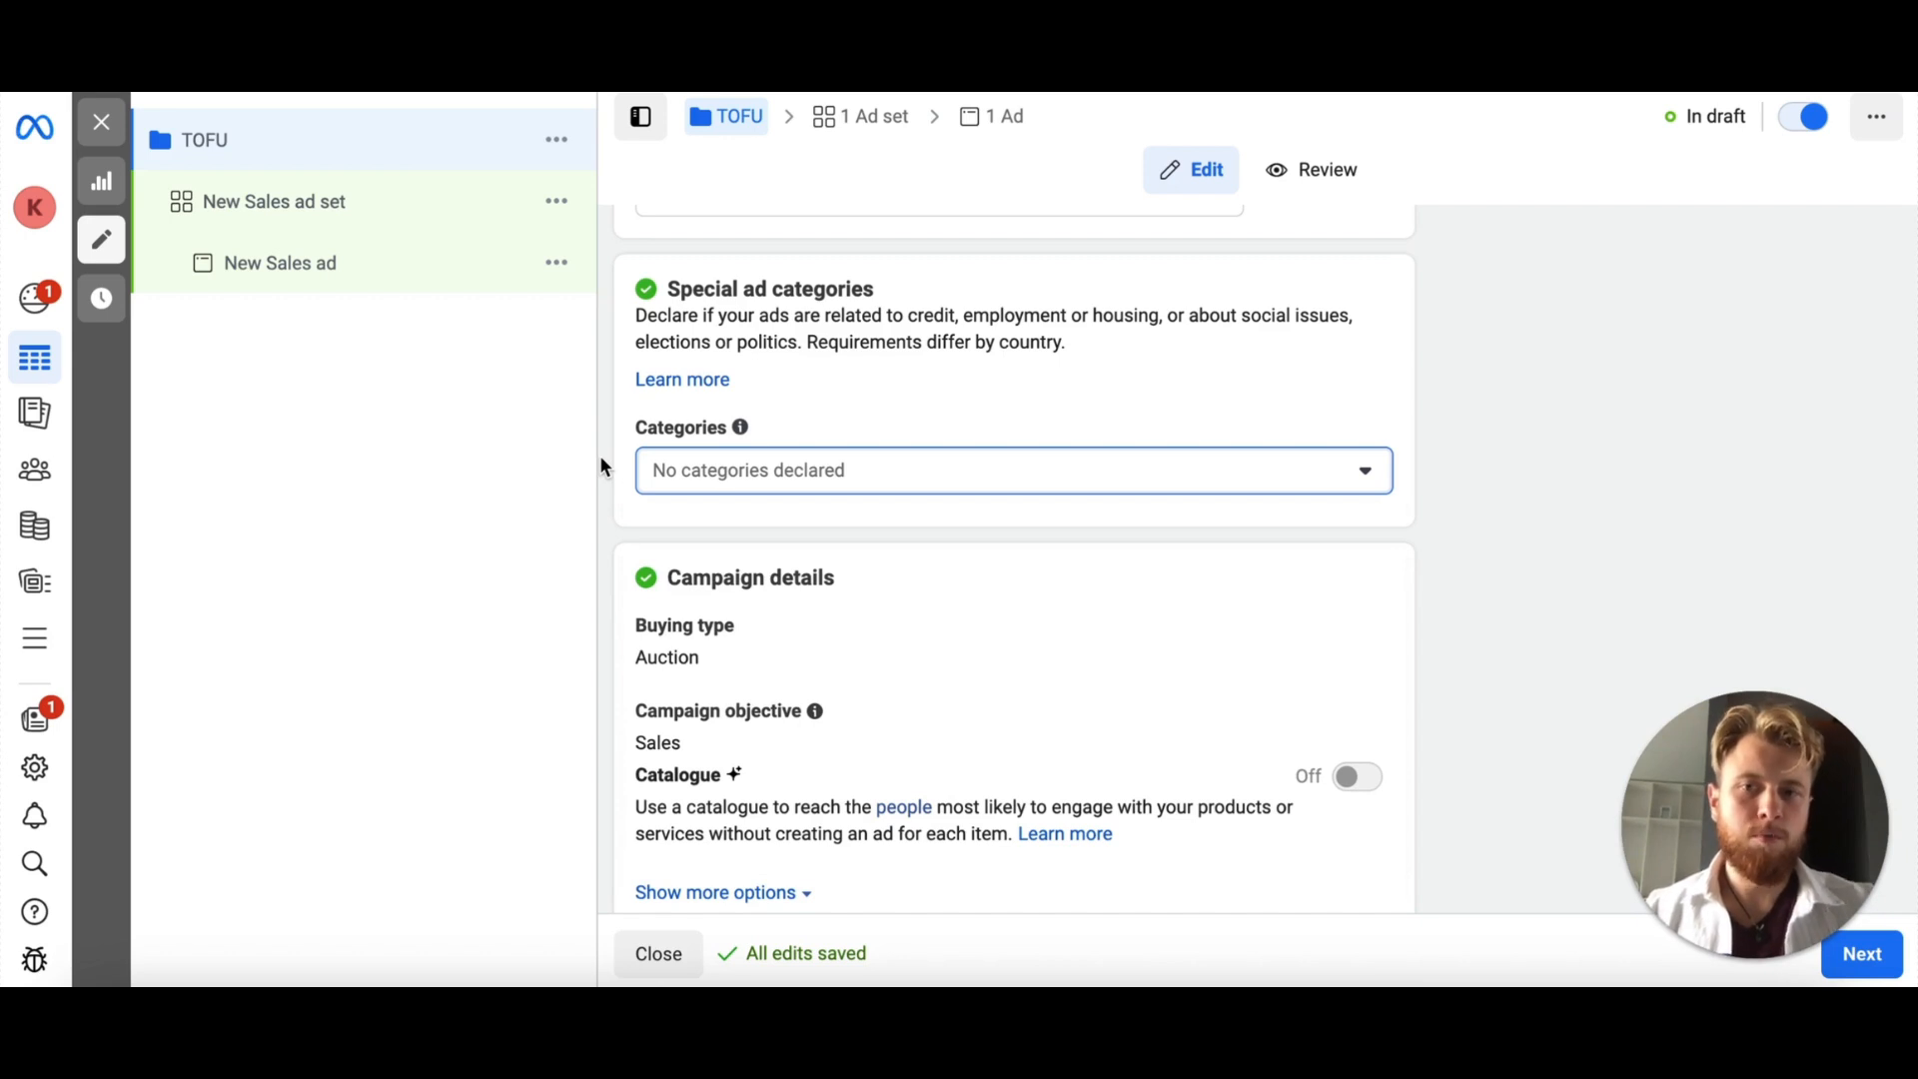
click(872, 470)
click(940, 415)
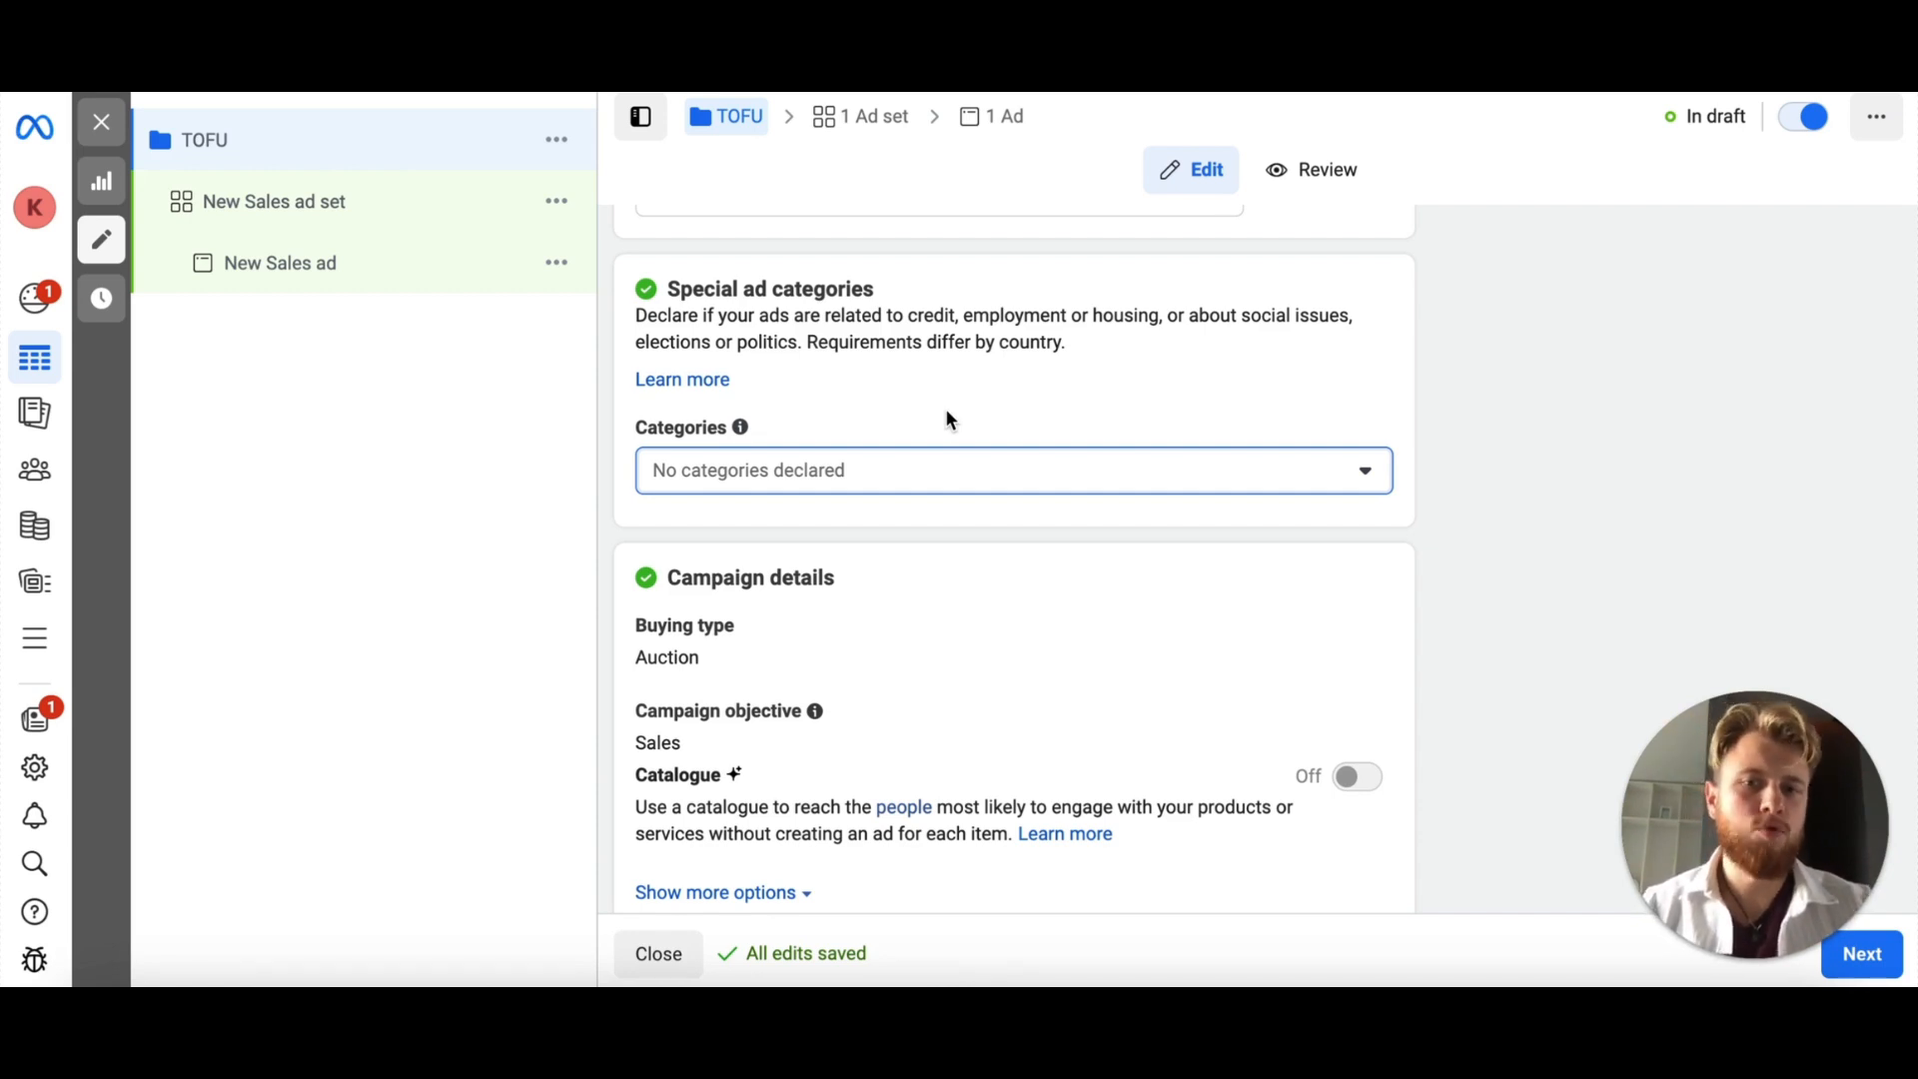
Open the campaign details for editing and check the buying type options, keeping Auction and the Sales objective.
click(845, 650)
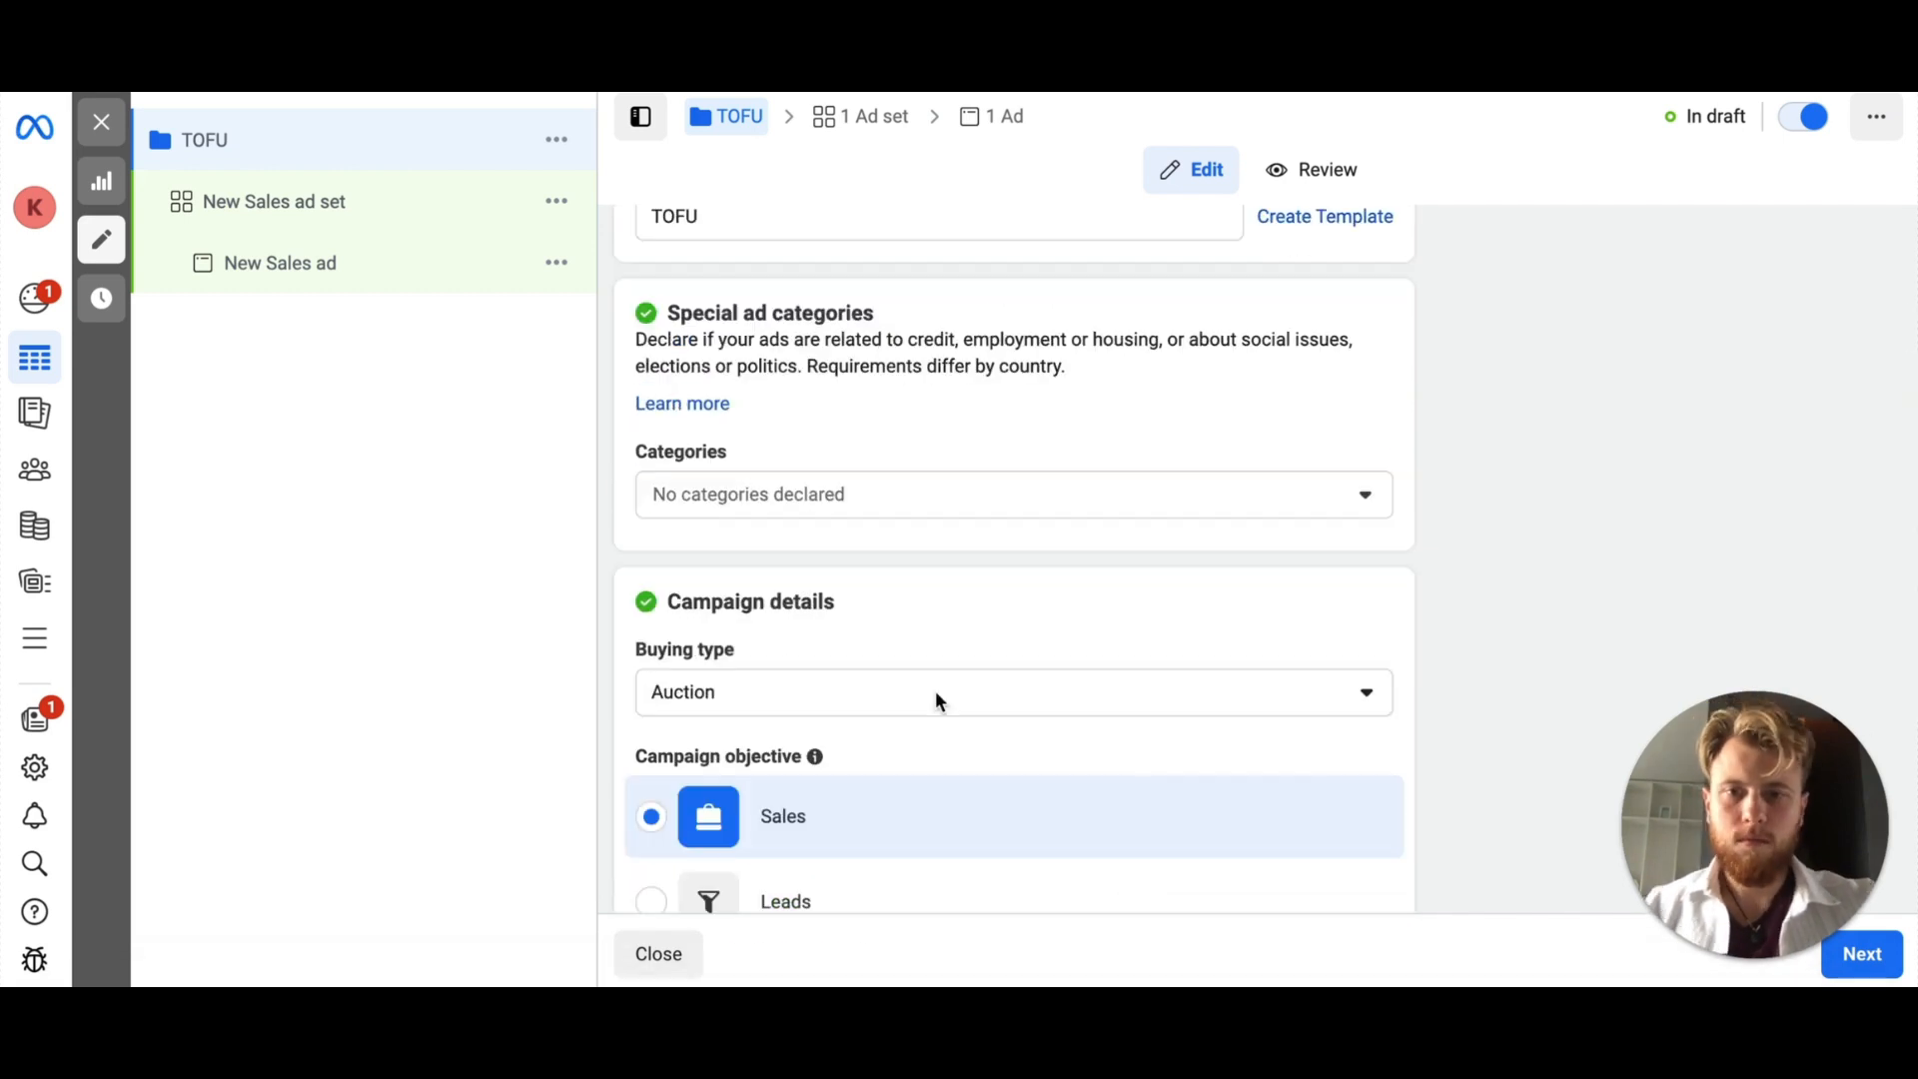
click(813, 687)
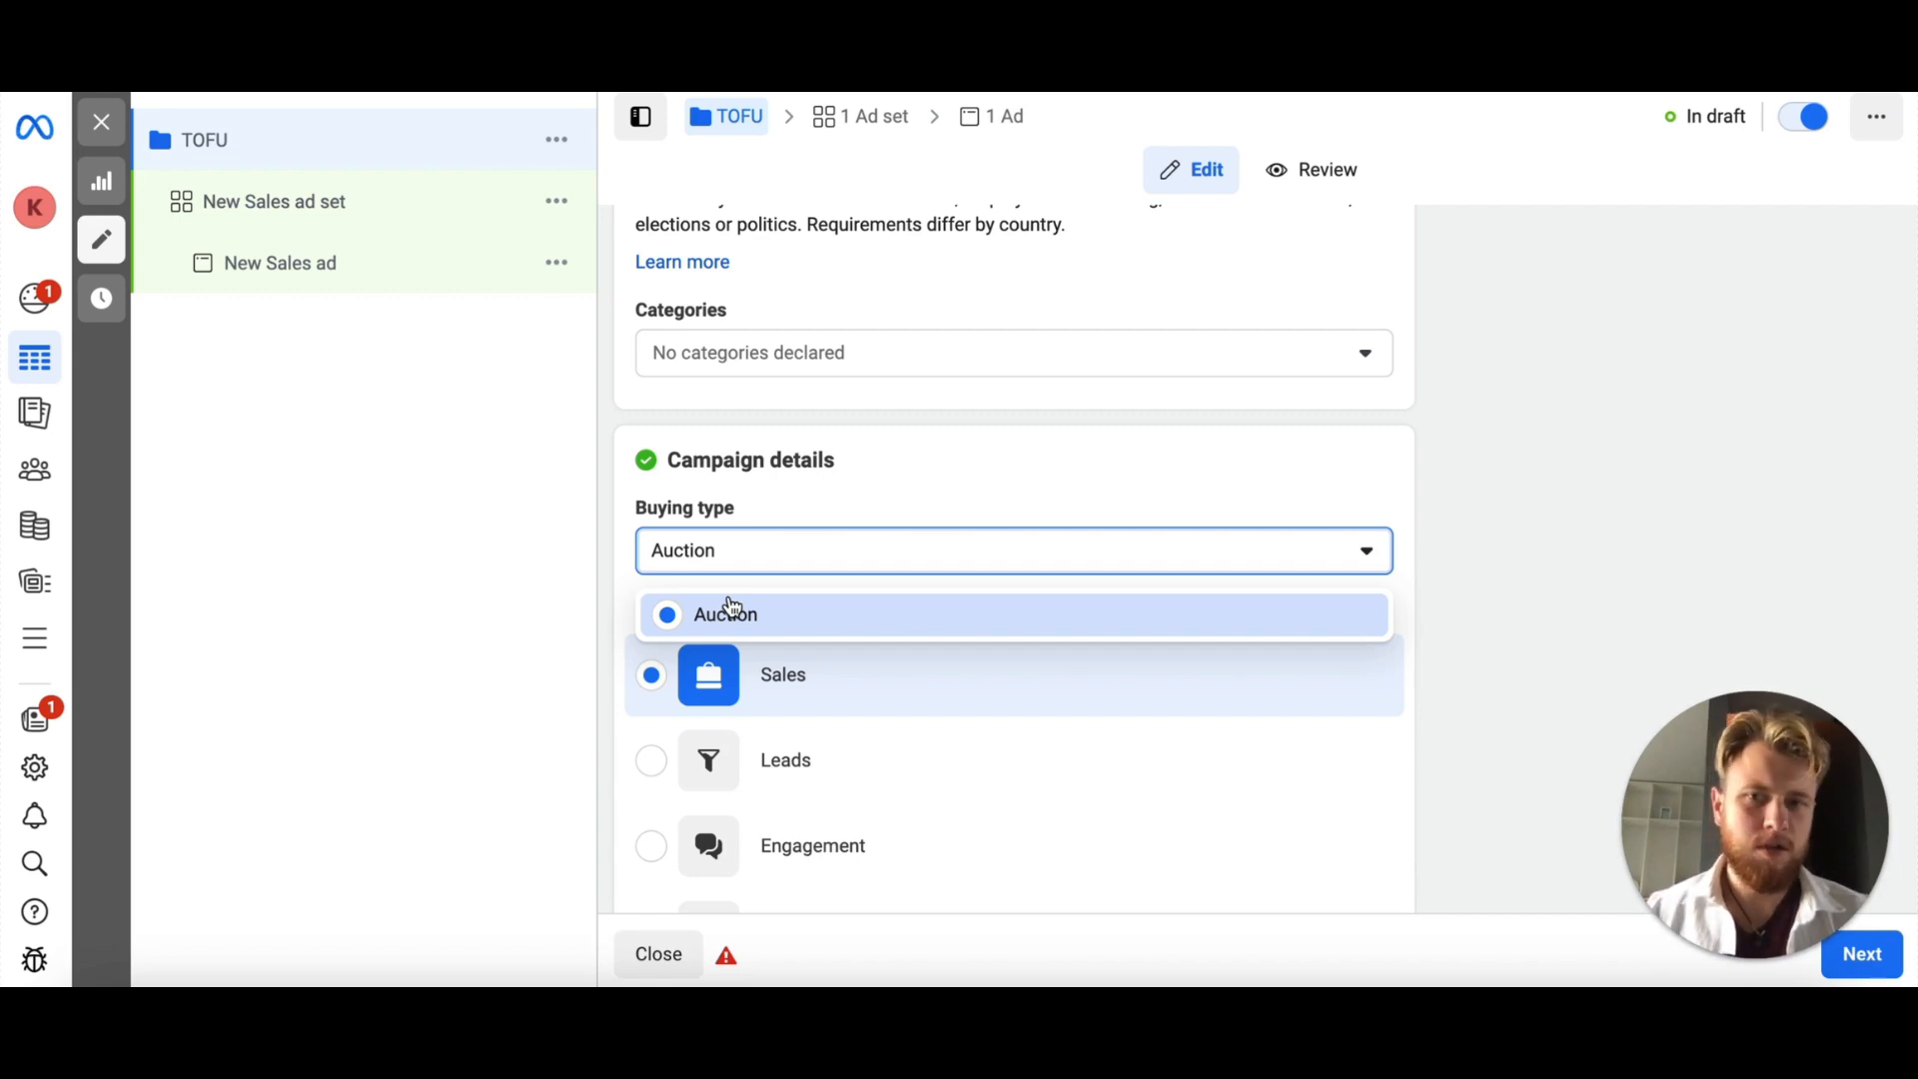
click(806, 497)
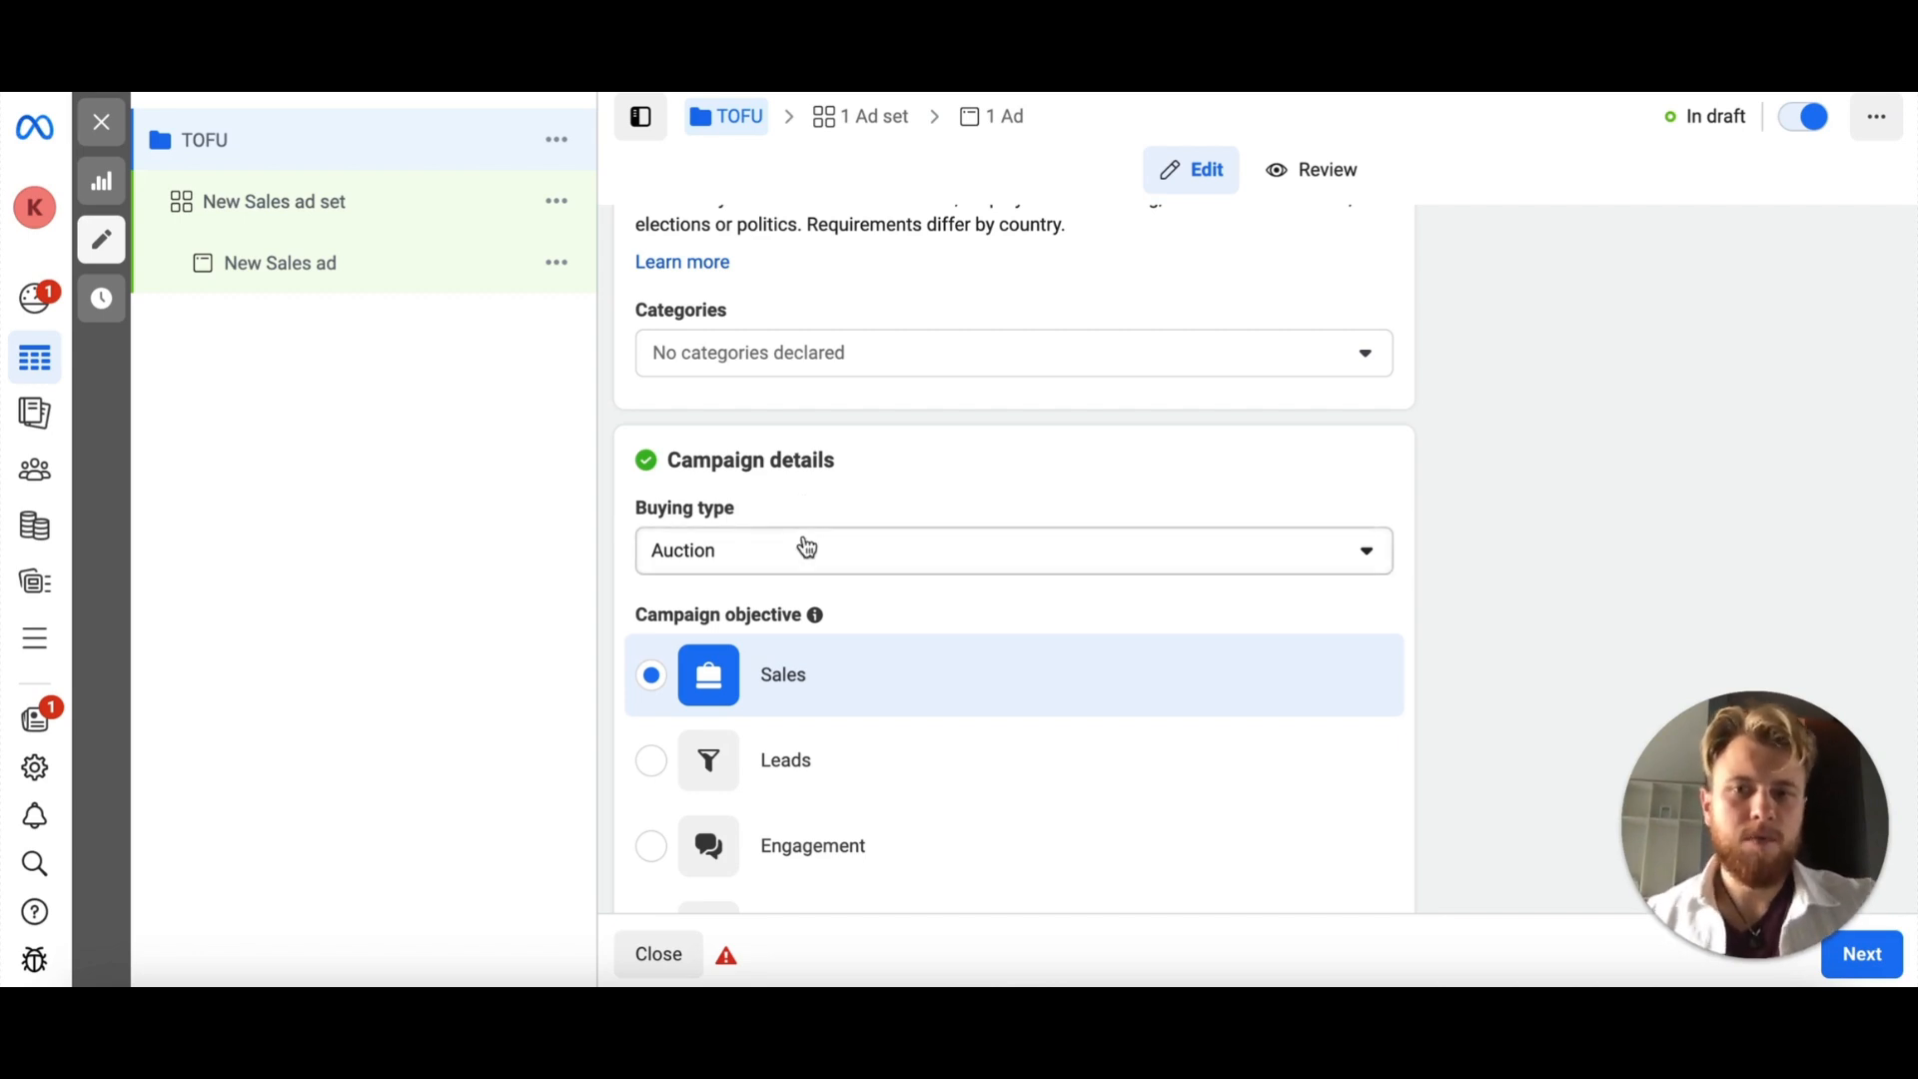
scroll(805, 545, down, 1)
click(811, 521)
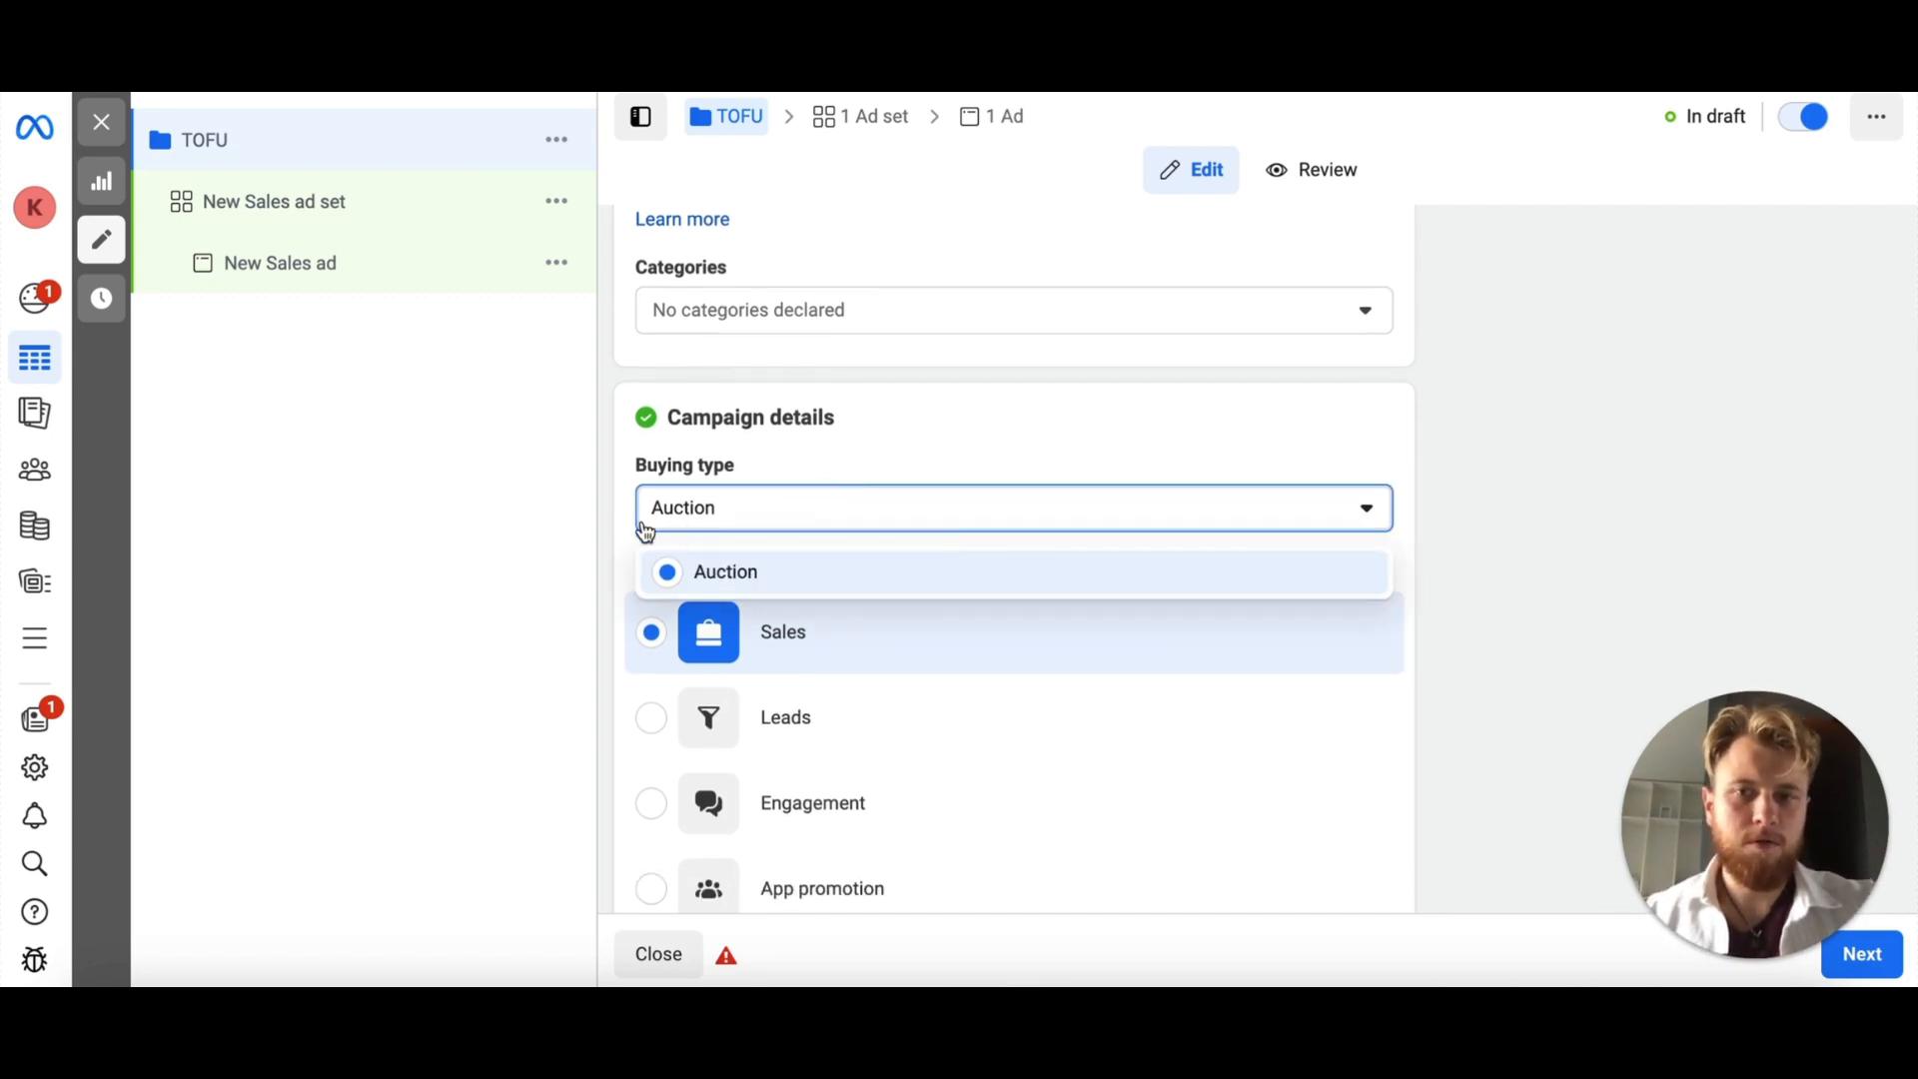
click(843, 420)
scroll(843, 418, down, 3)
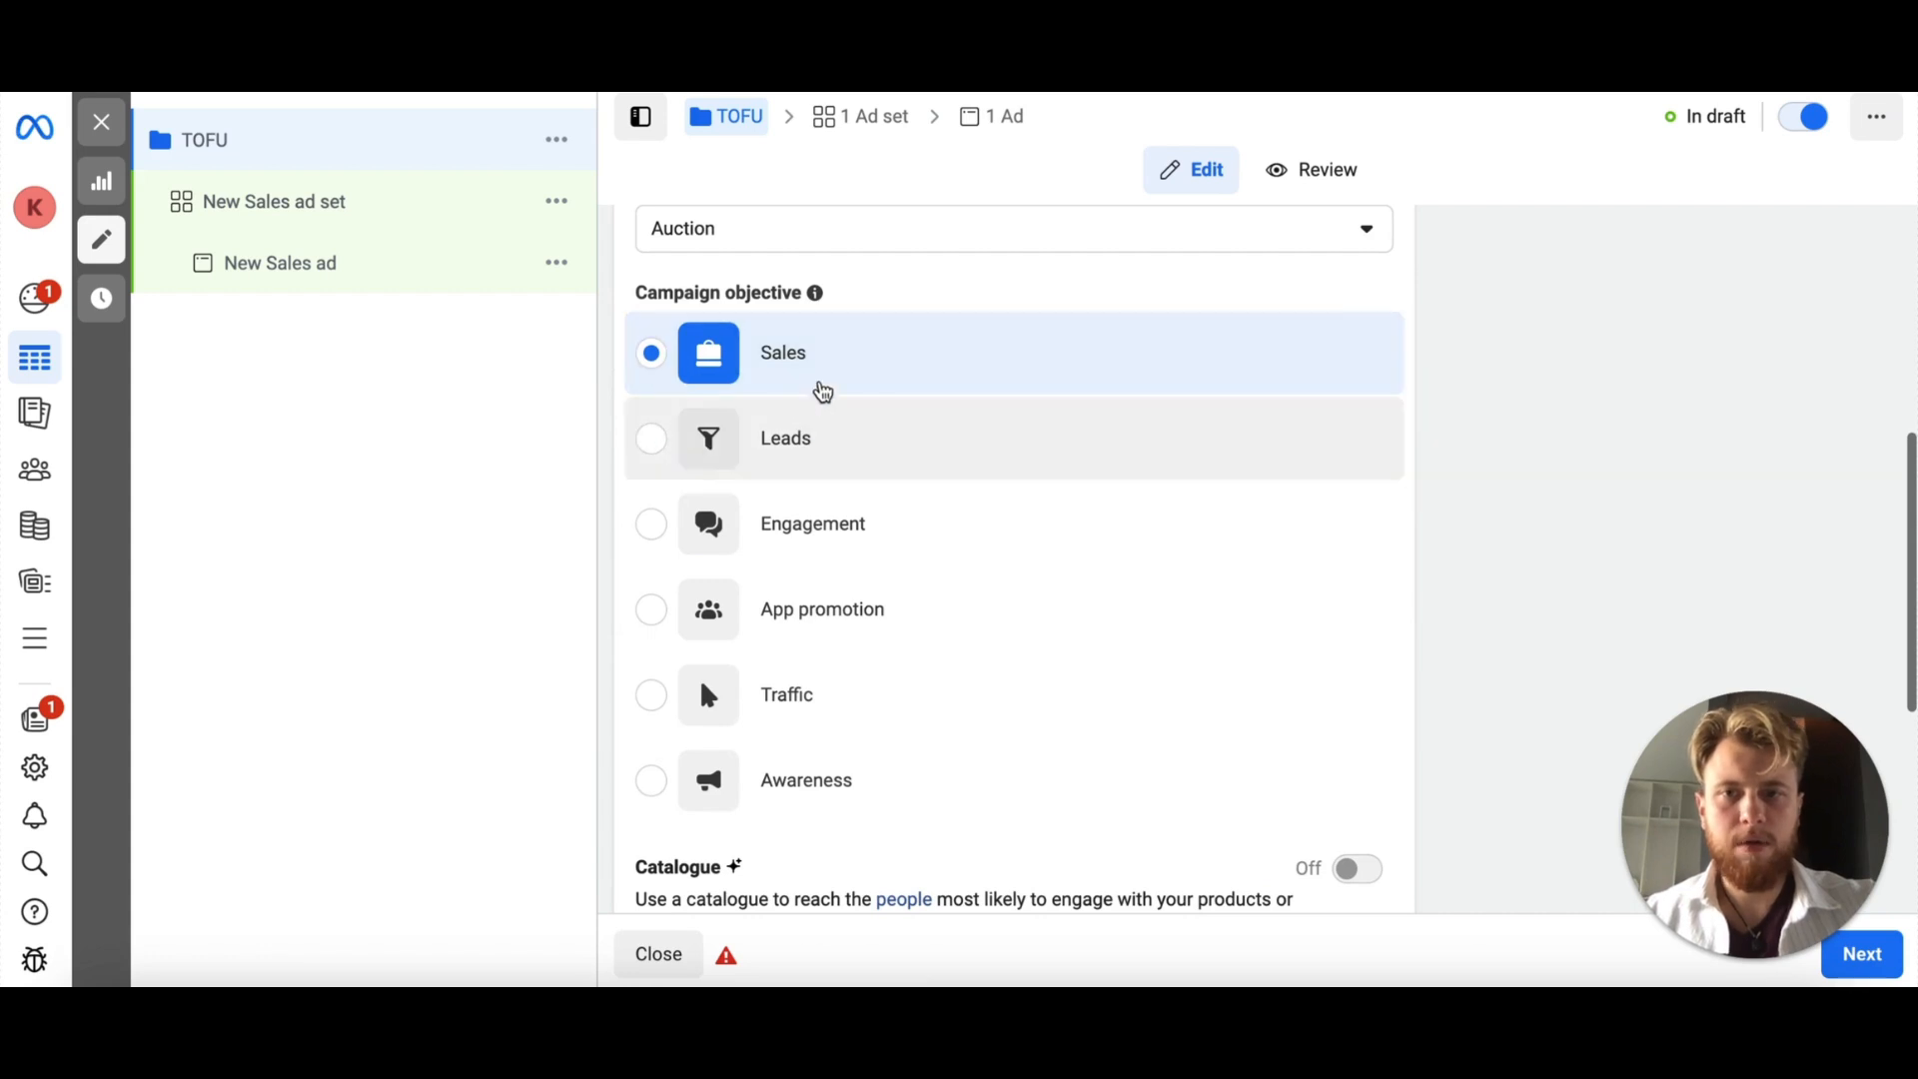
Review the catalogue and A/B test settings, expanding the extra campaign options and opening the campaign spending limit for editing.
scroll(804, 378, down, 1)
scroll(892, 649, down, 2)
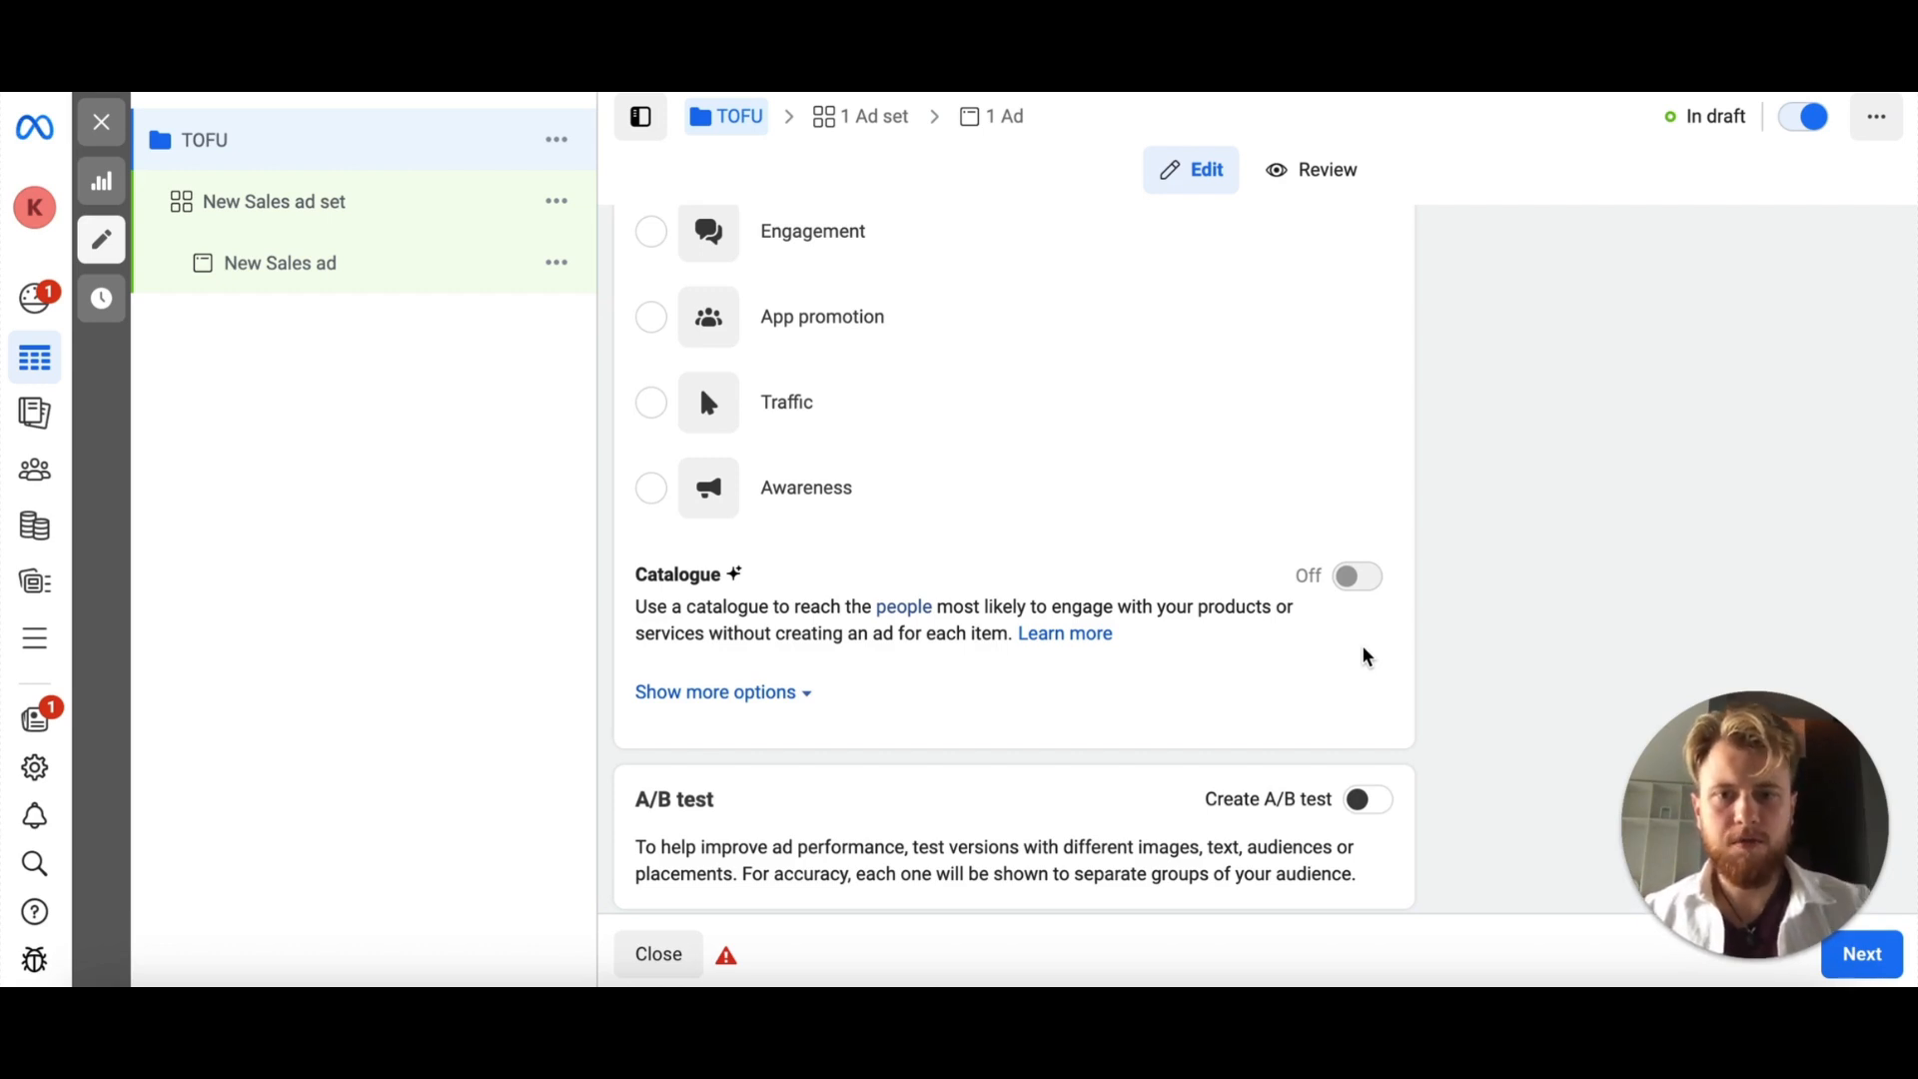
scroll(1369, 654, down, 1)
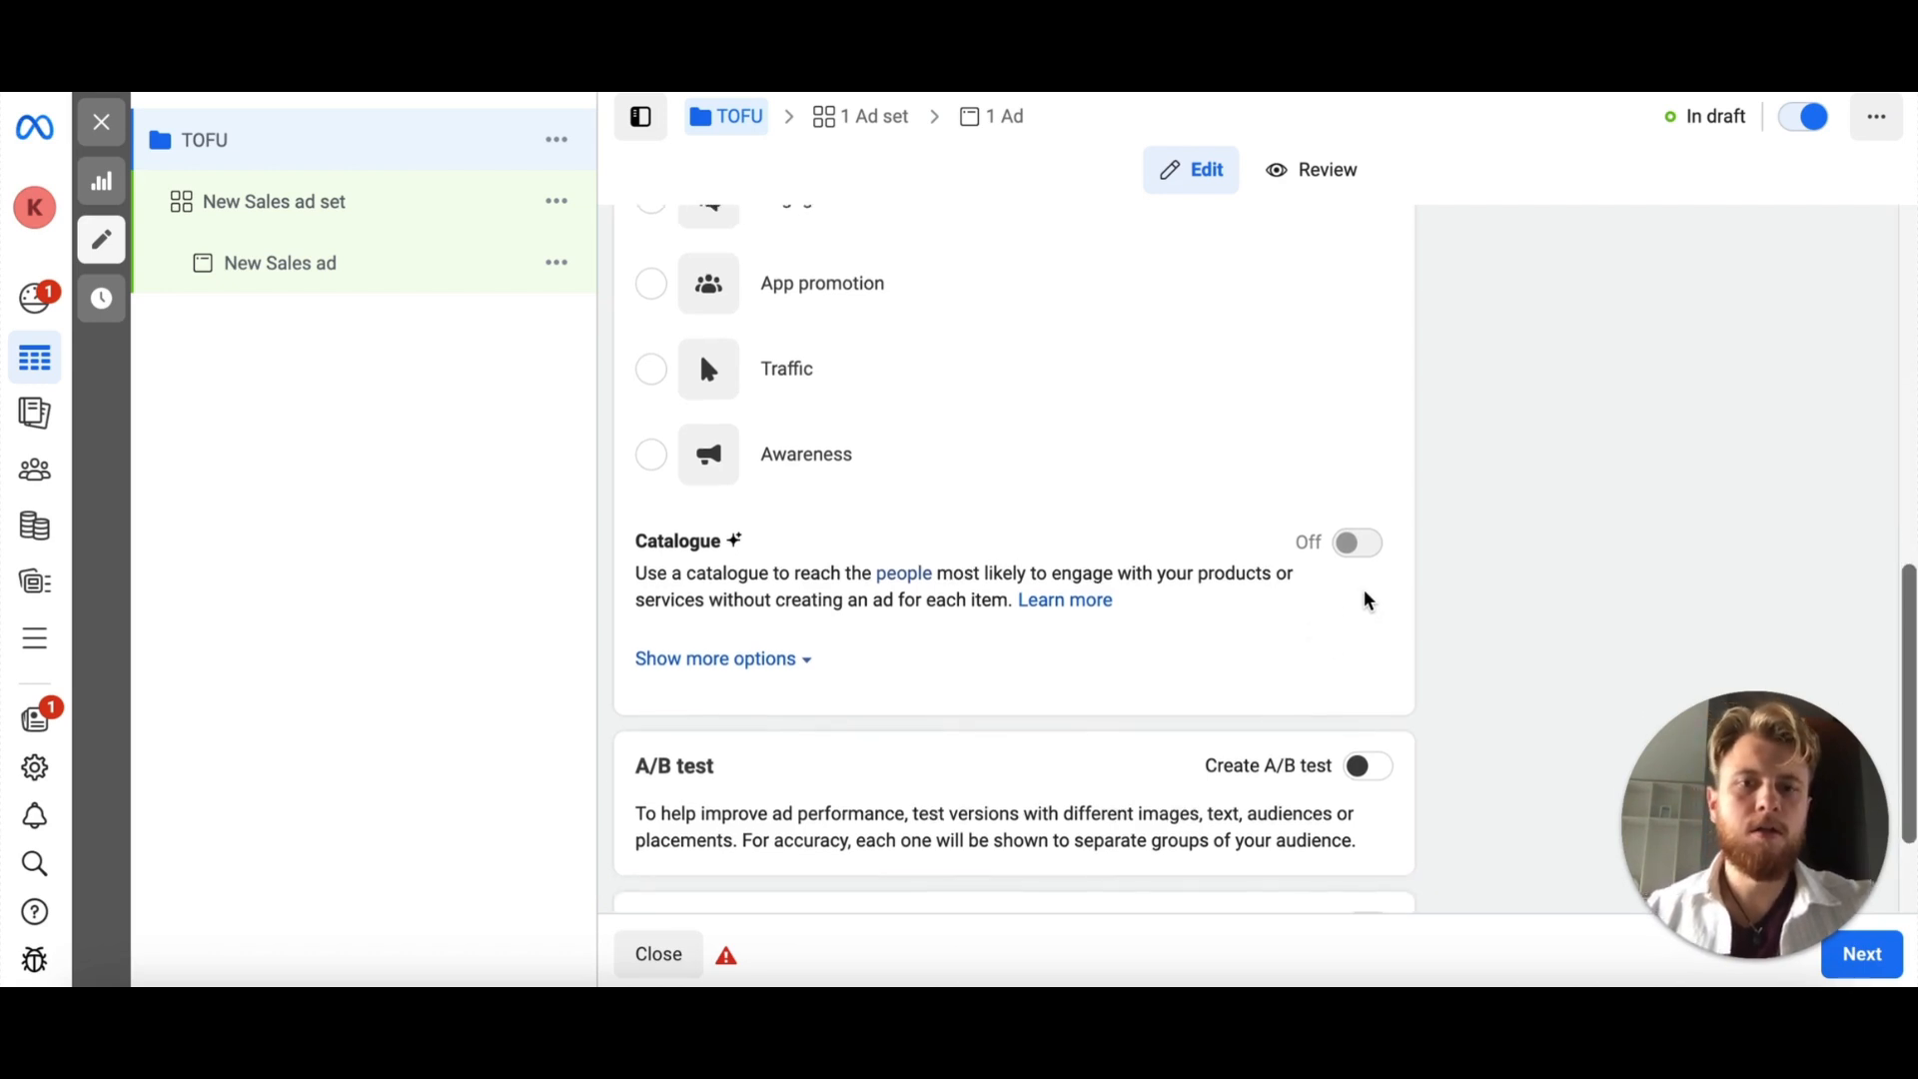
mouse_move(1367, 546)
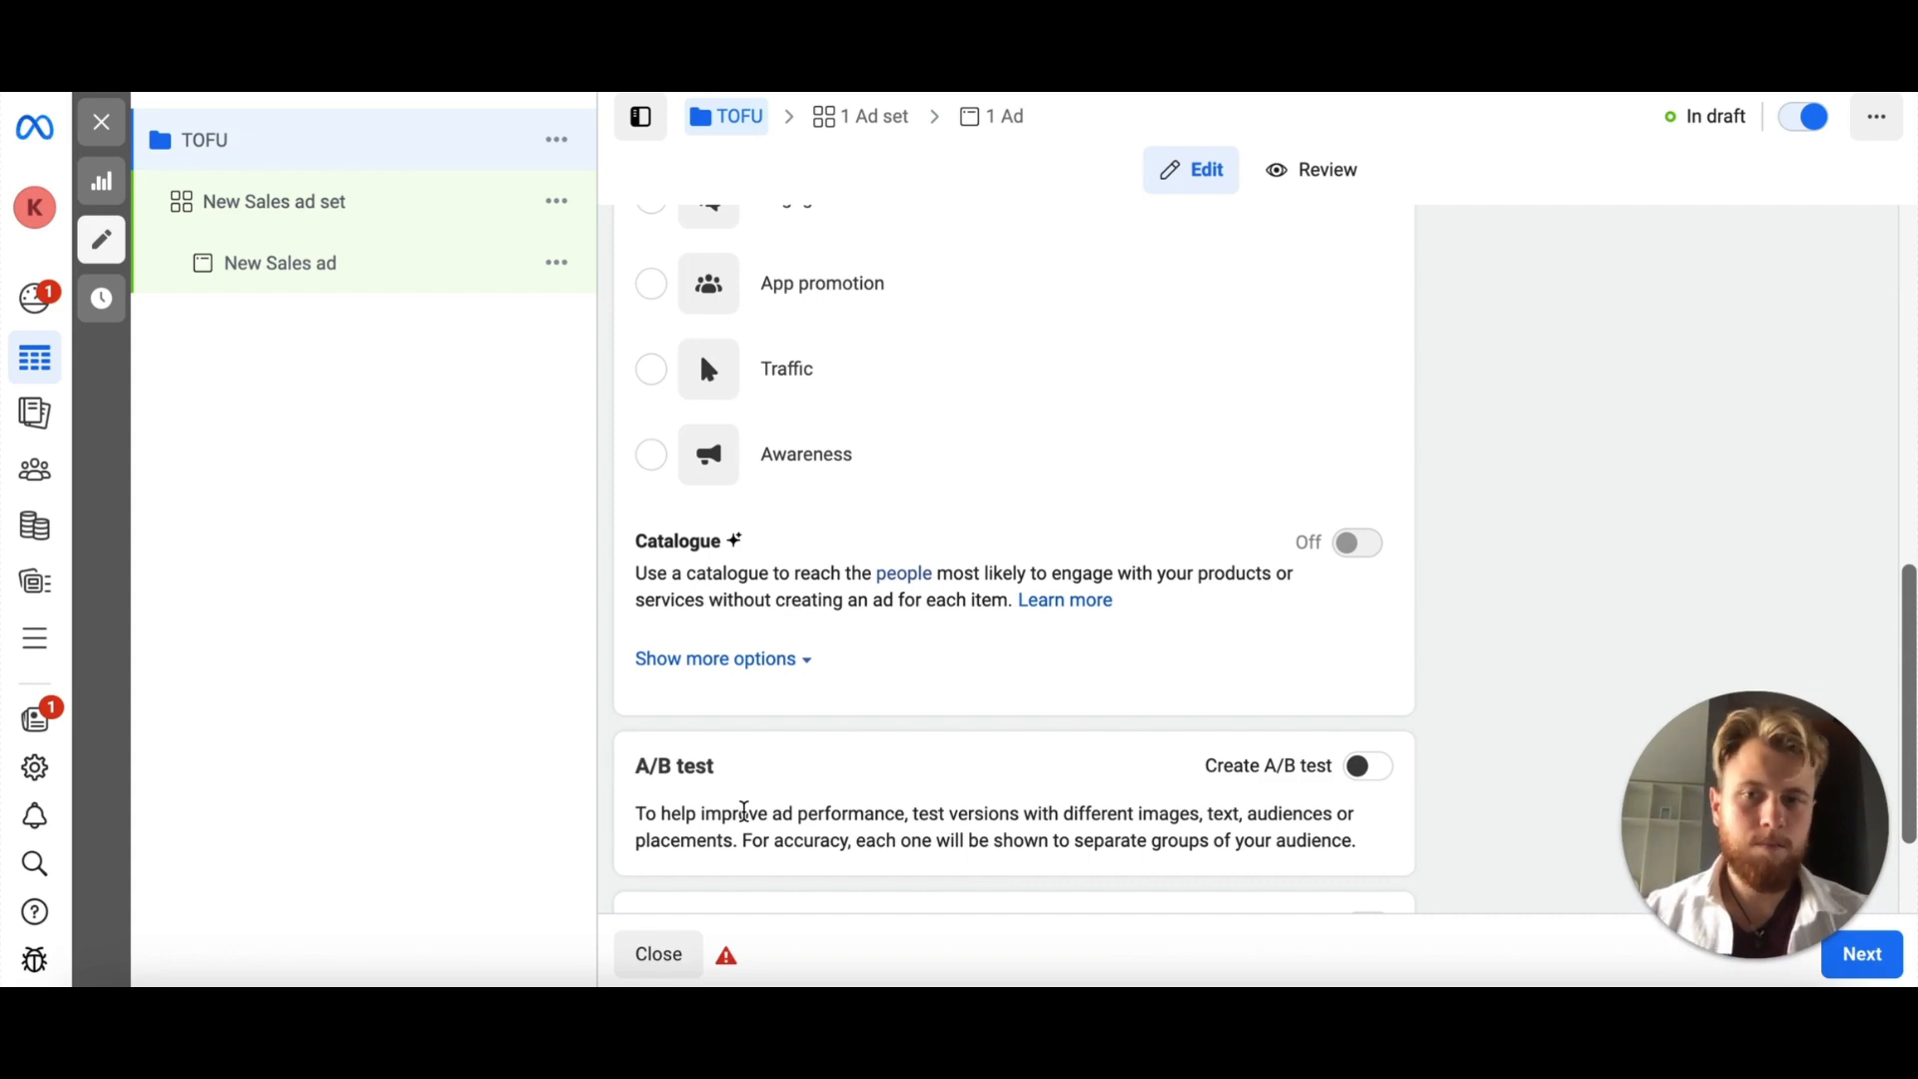
click(789, 661)
scroll(789, 667, down, 1)
mouse_move(882, 646)
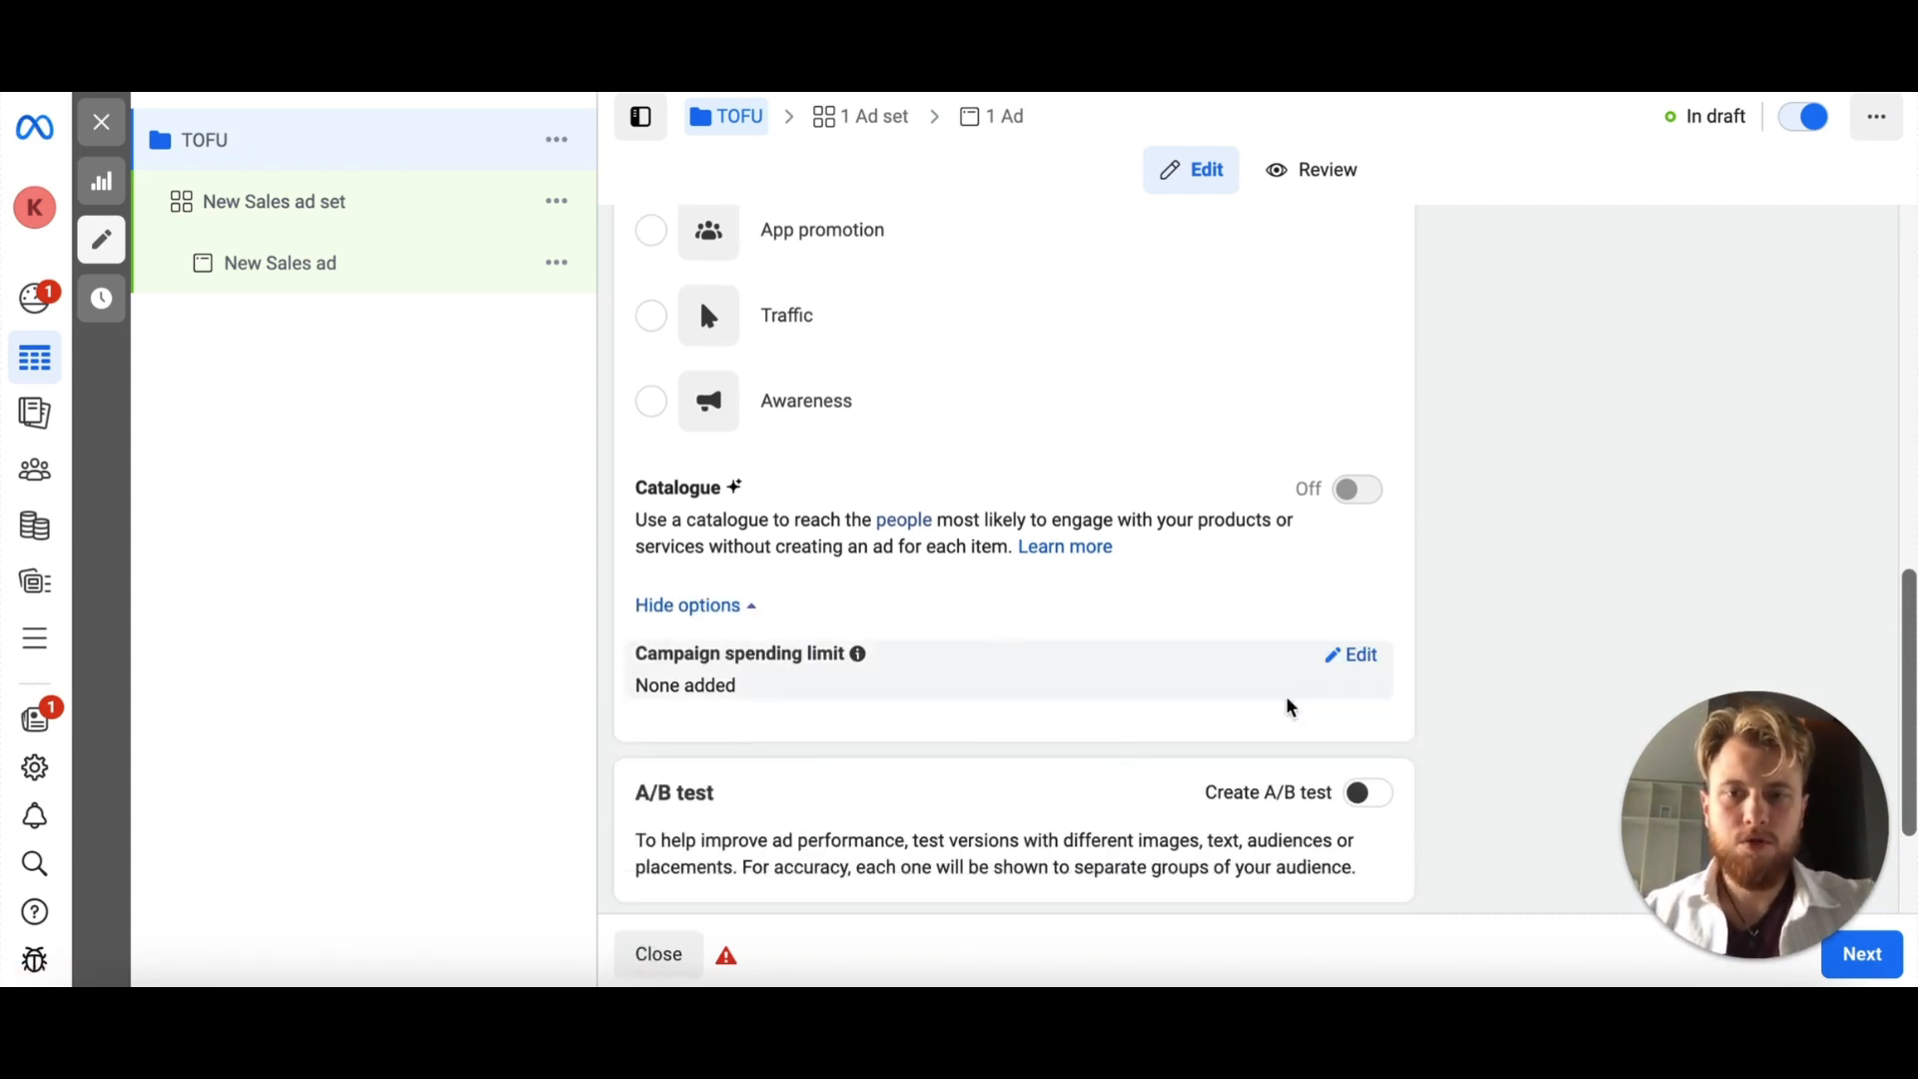
click(1351, 672)
scroll(860, 665, down, 1)
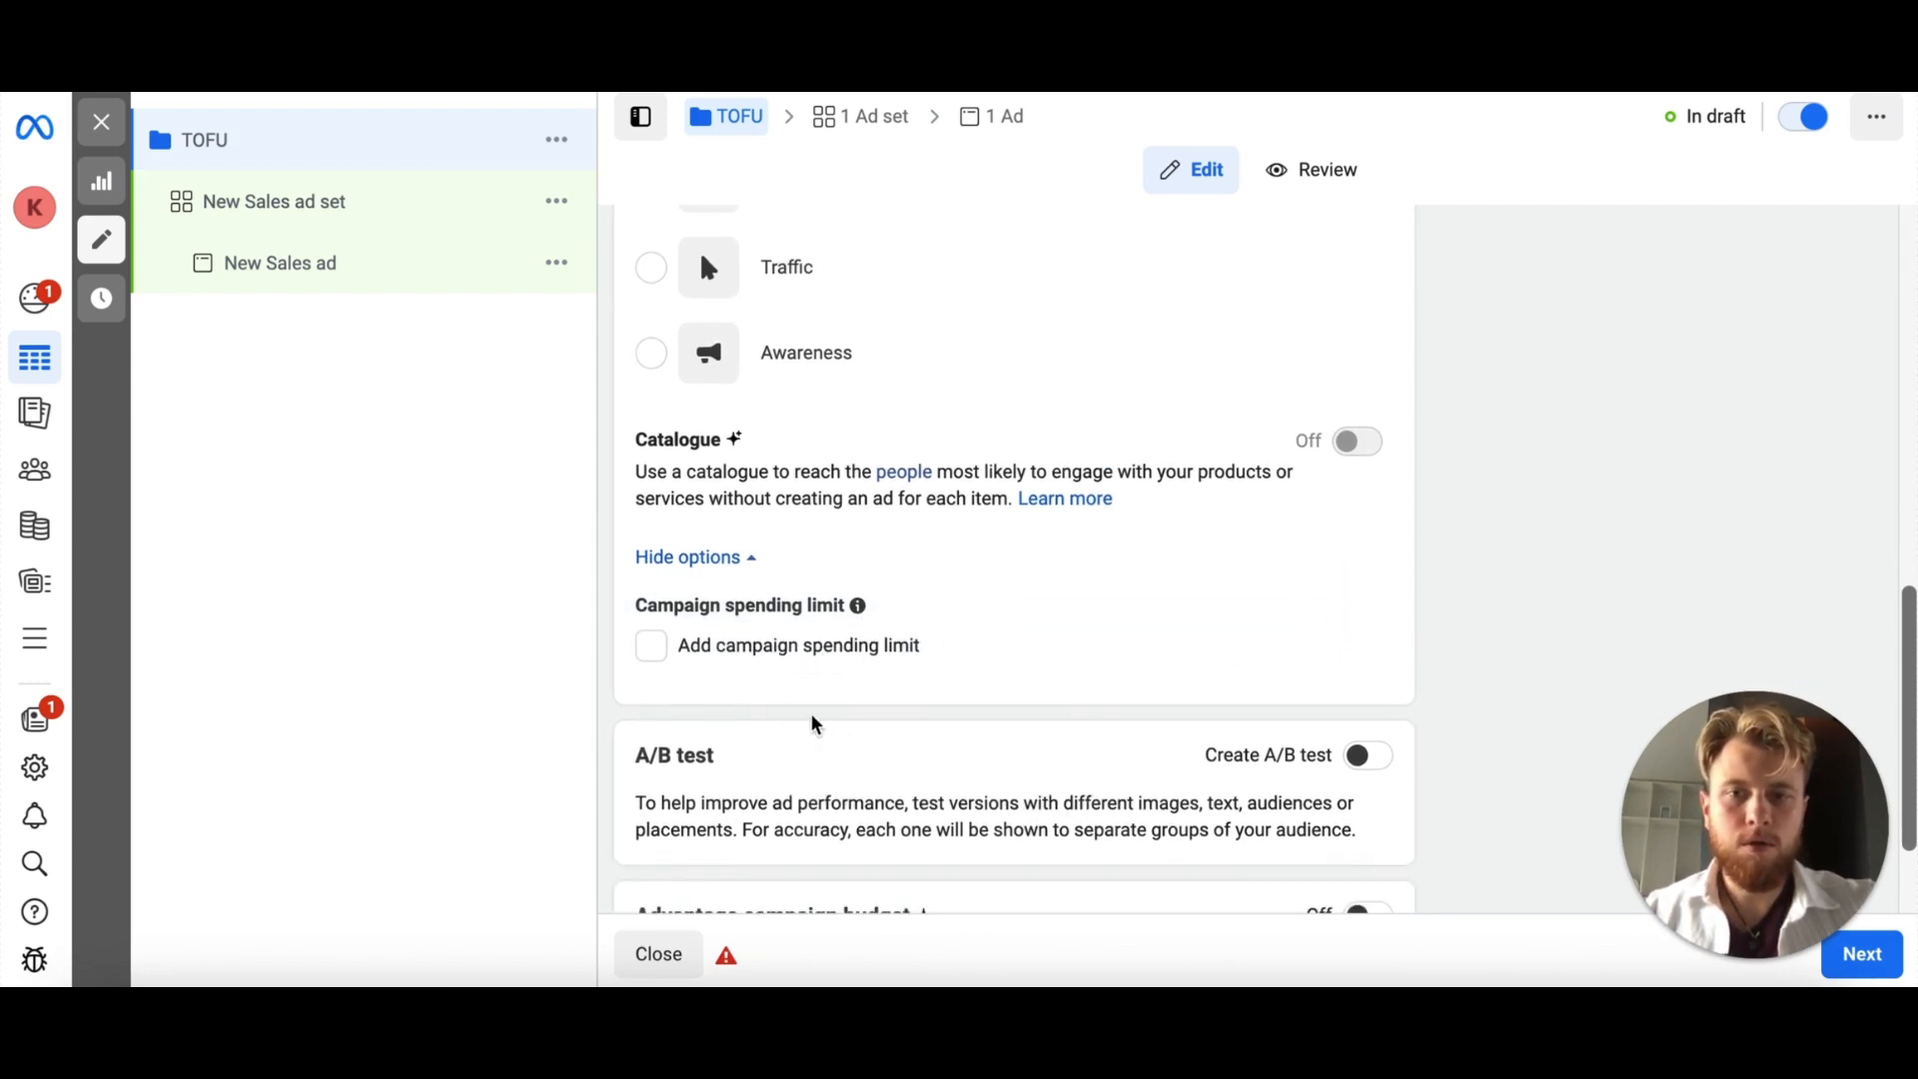
scroll(869, 694, down, 3)
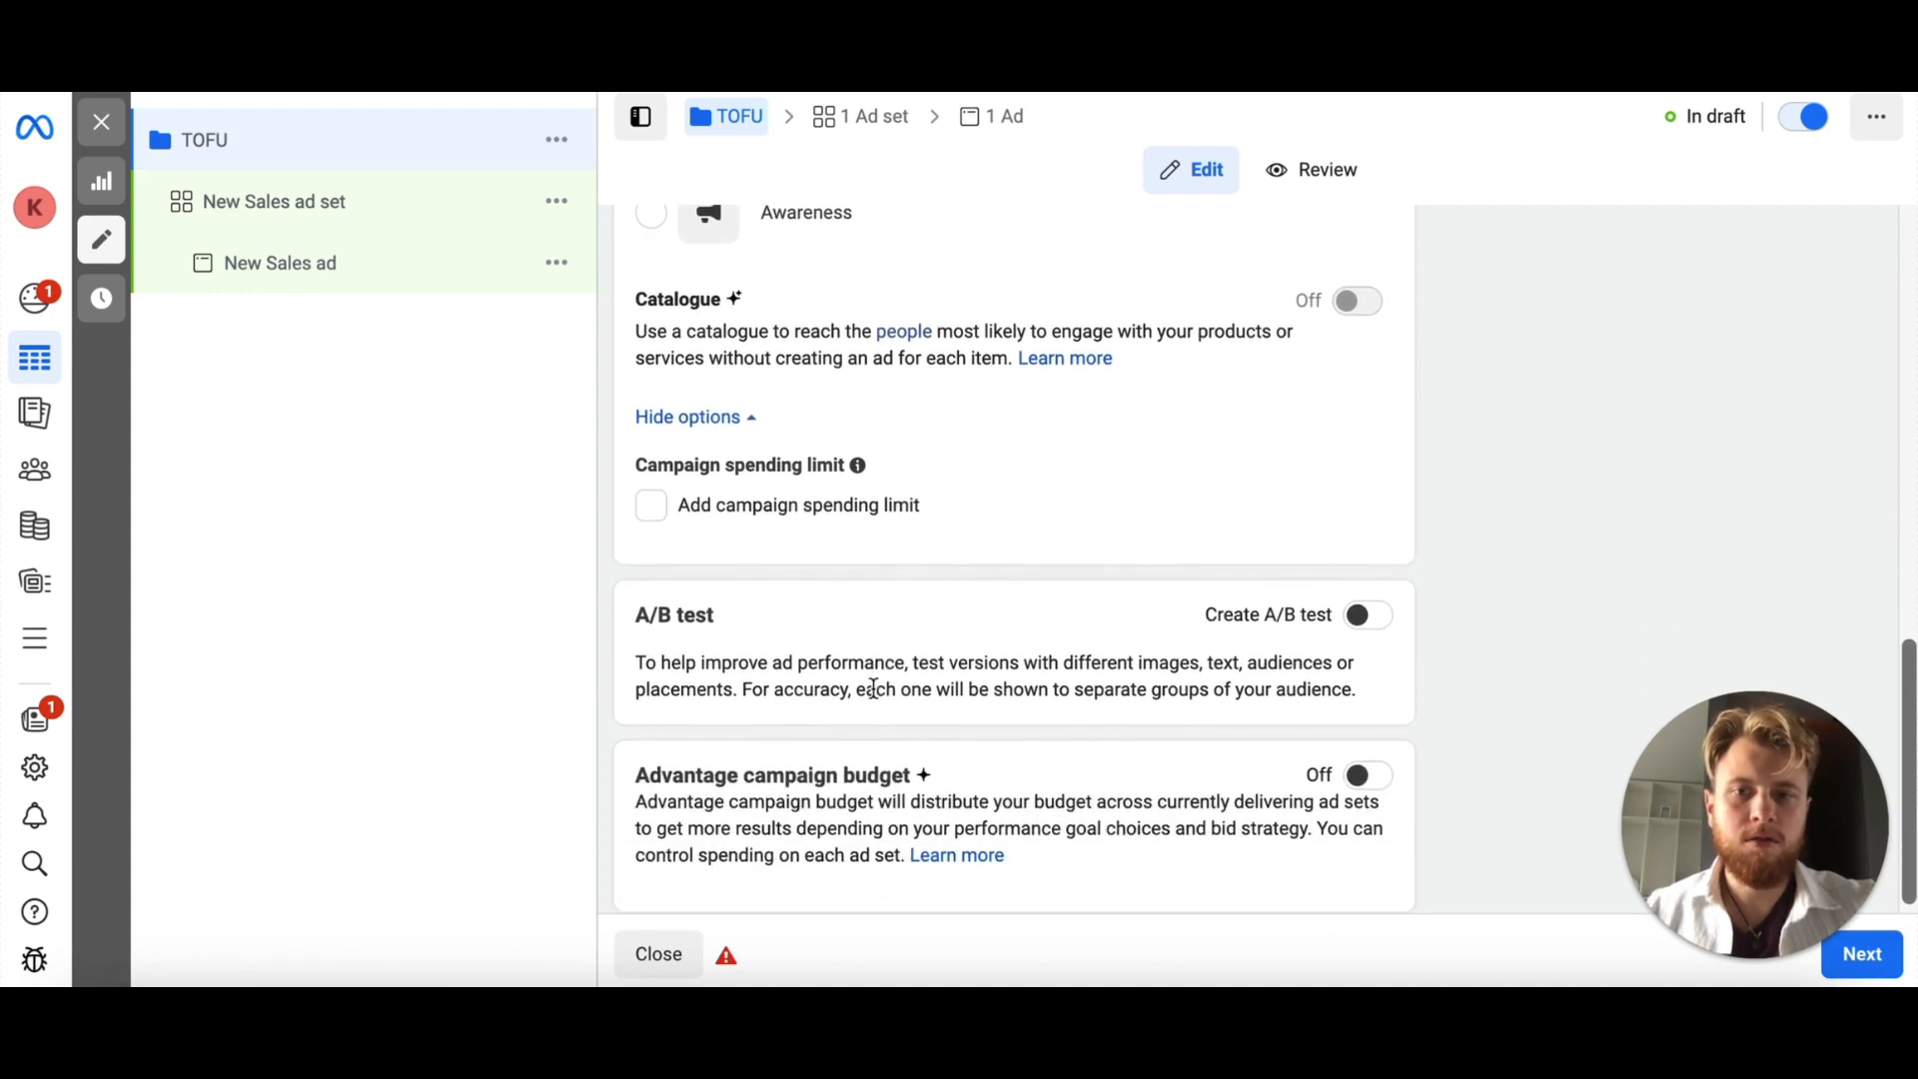
scroll(949, 572, up, 3)
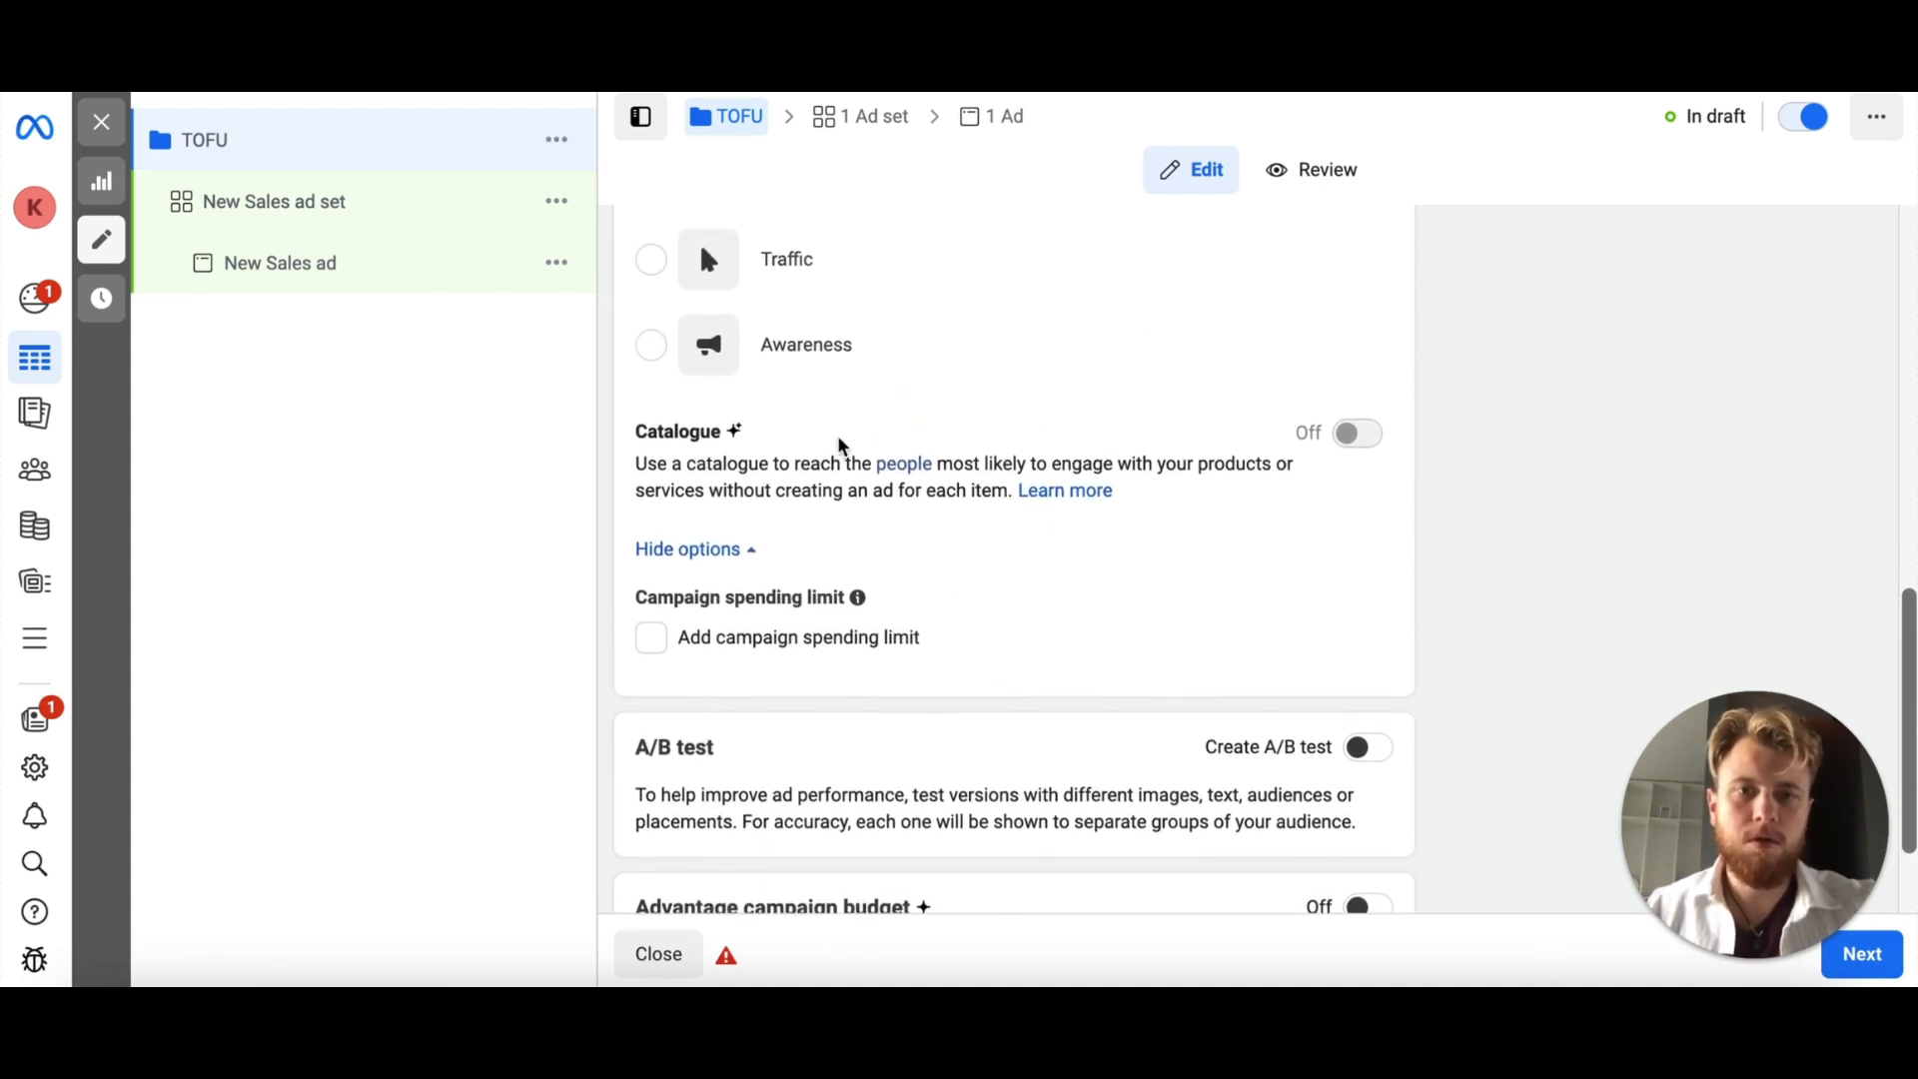
scroll(998, 620, down, 3)
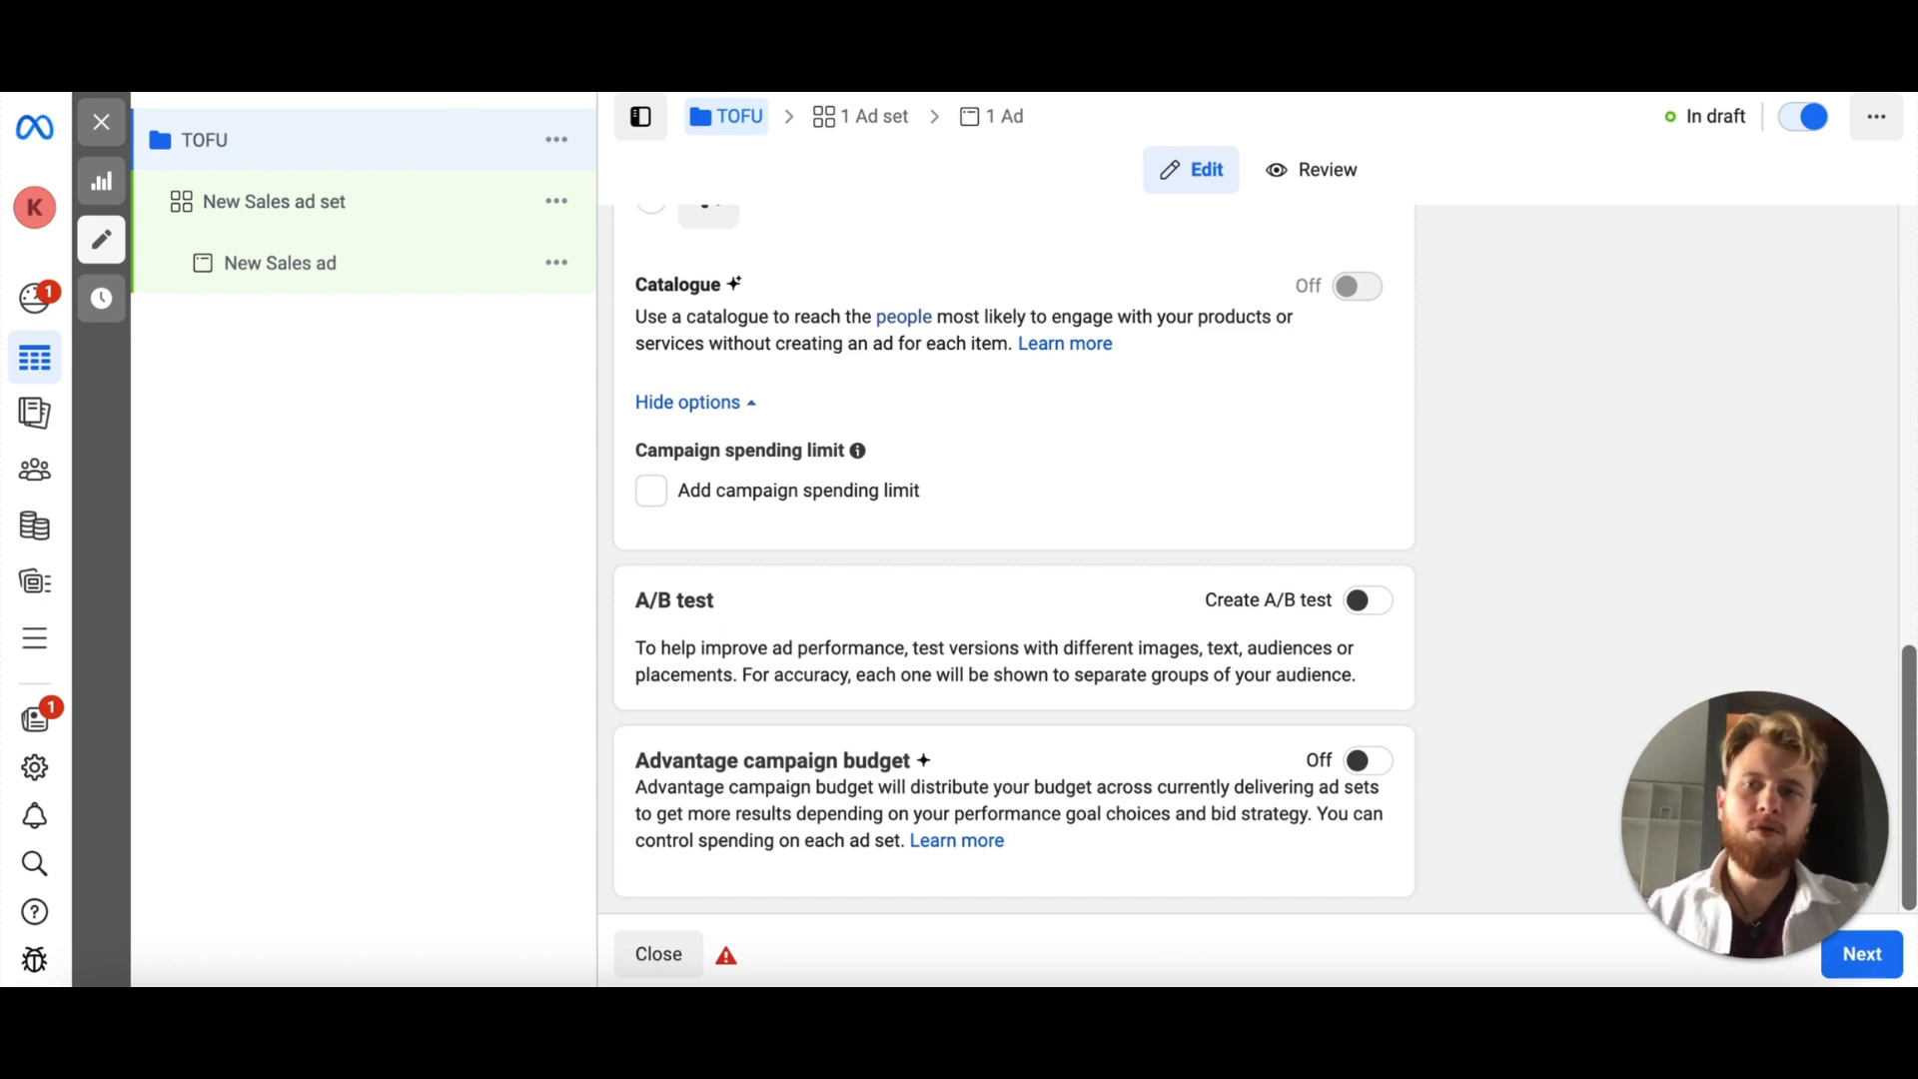
Check the actions available for the new sales ad set and its ad, and return to the TOFU campaign settings.
click(556, 204)
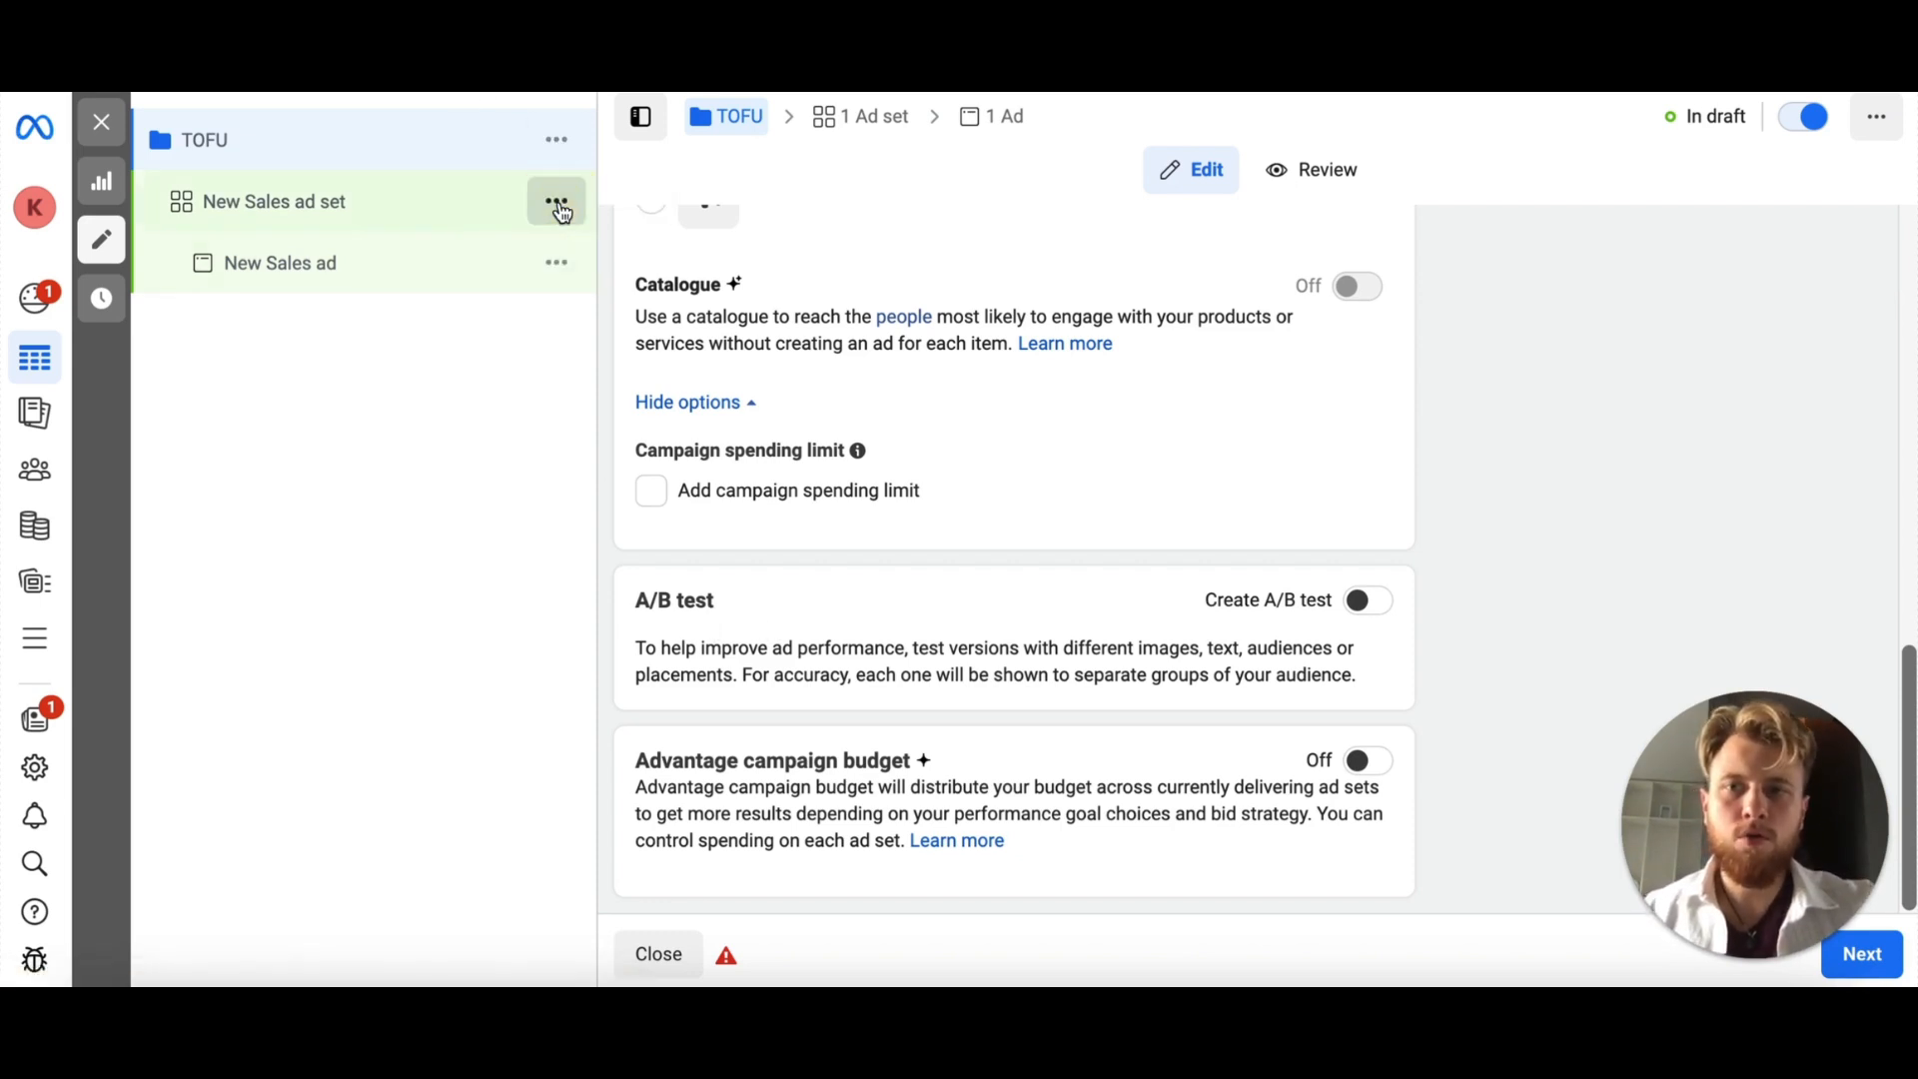
click(556, 201)
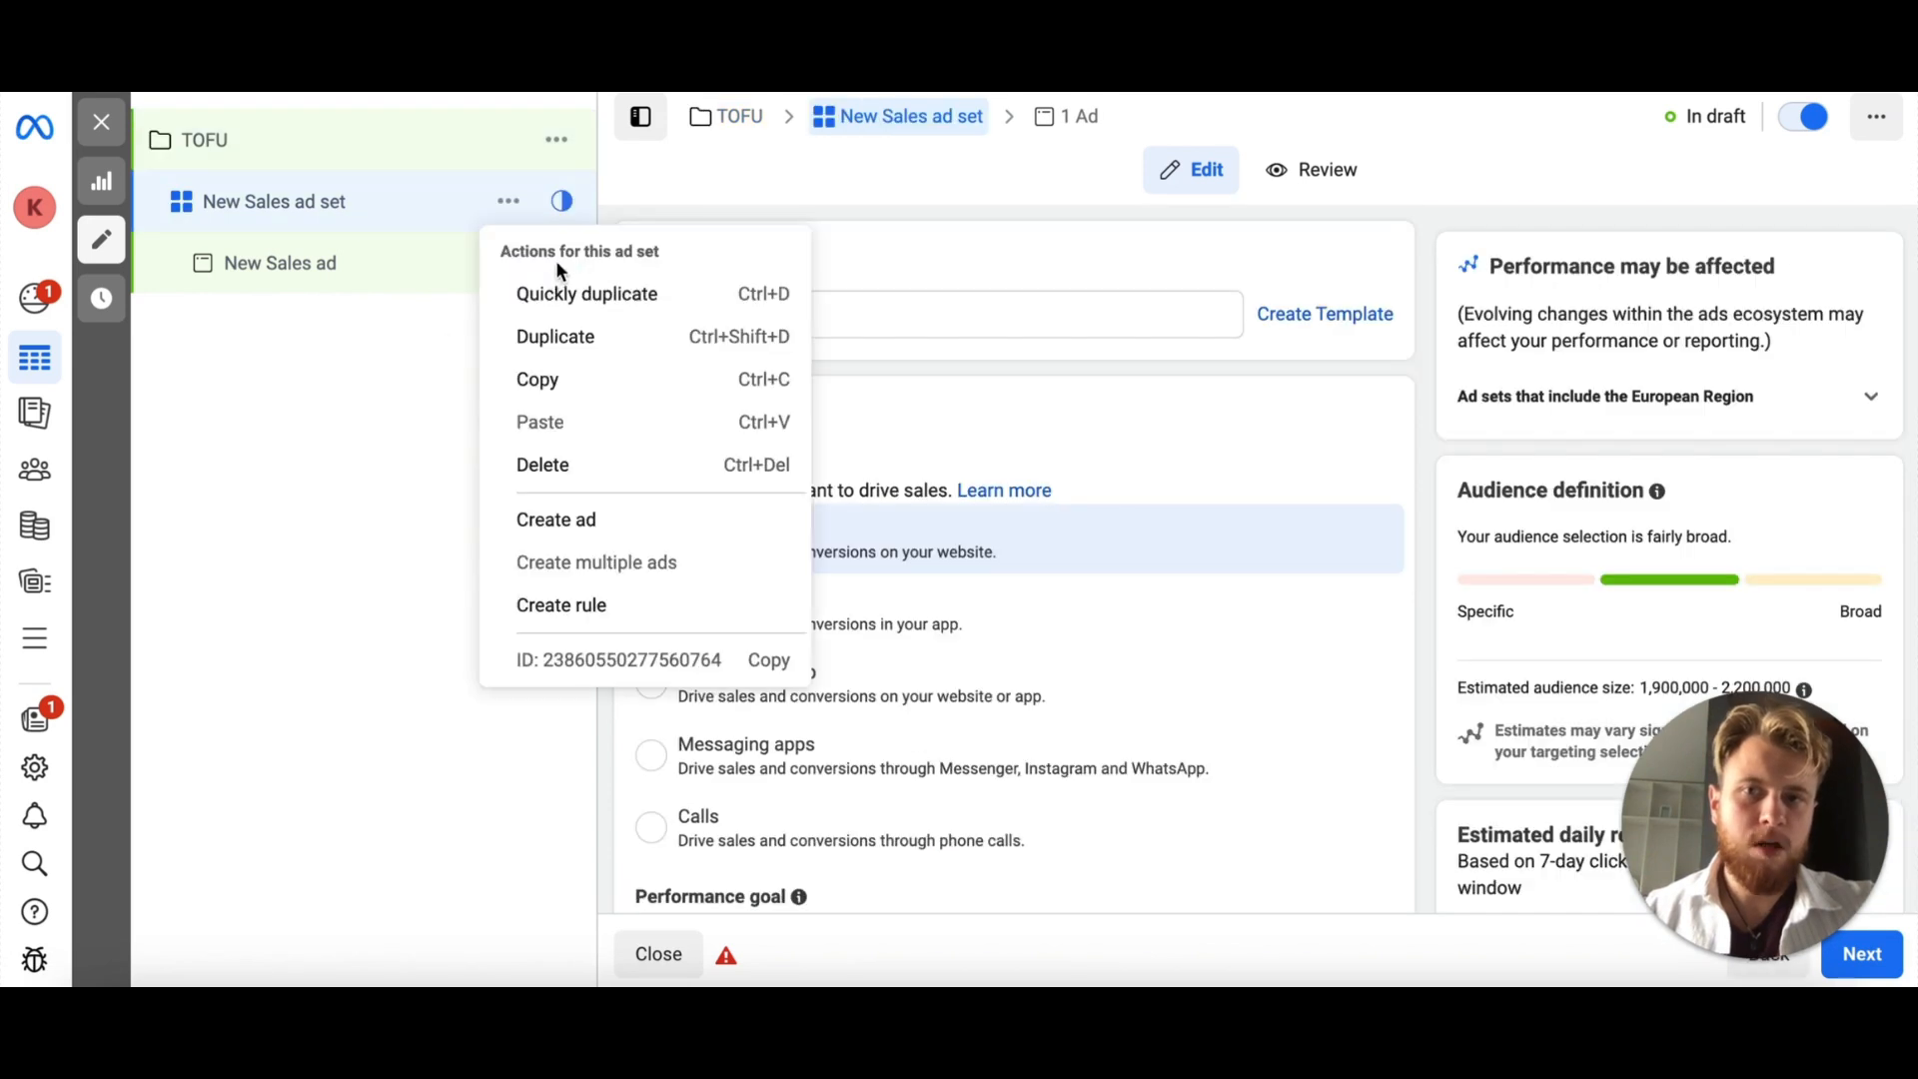
click(435, 350)
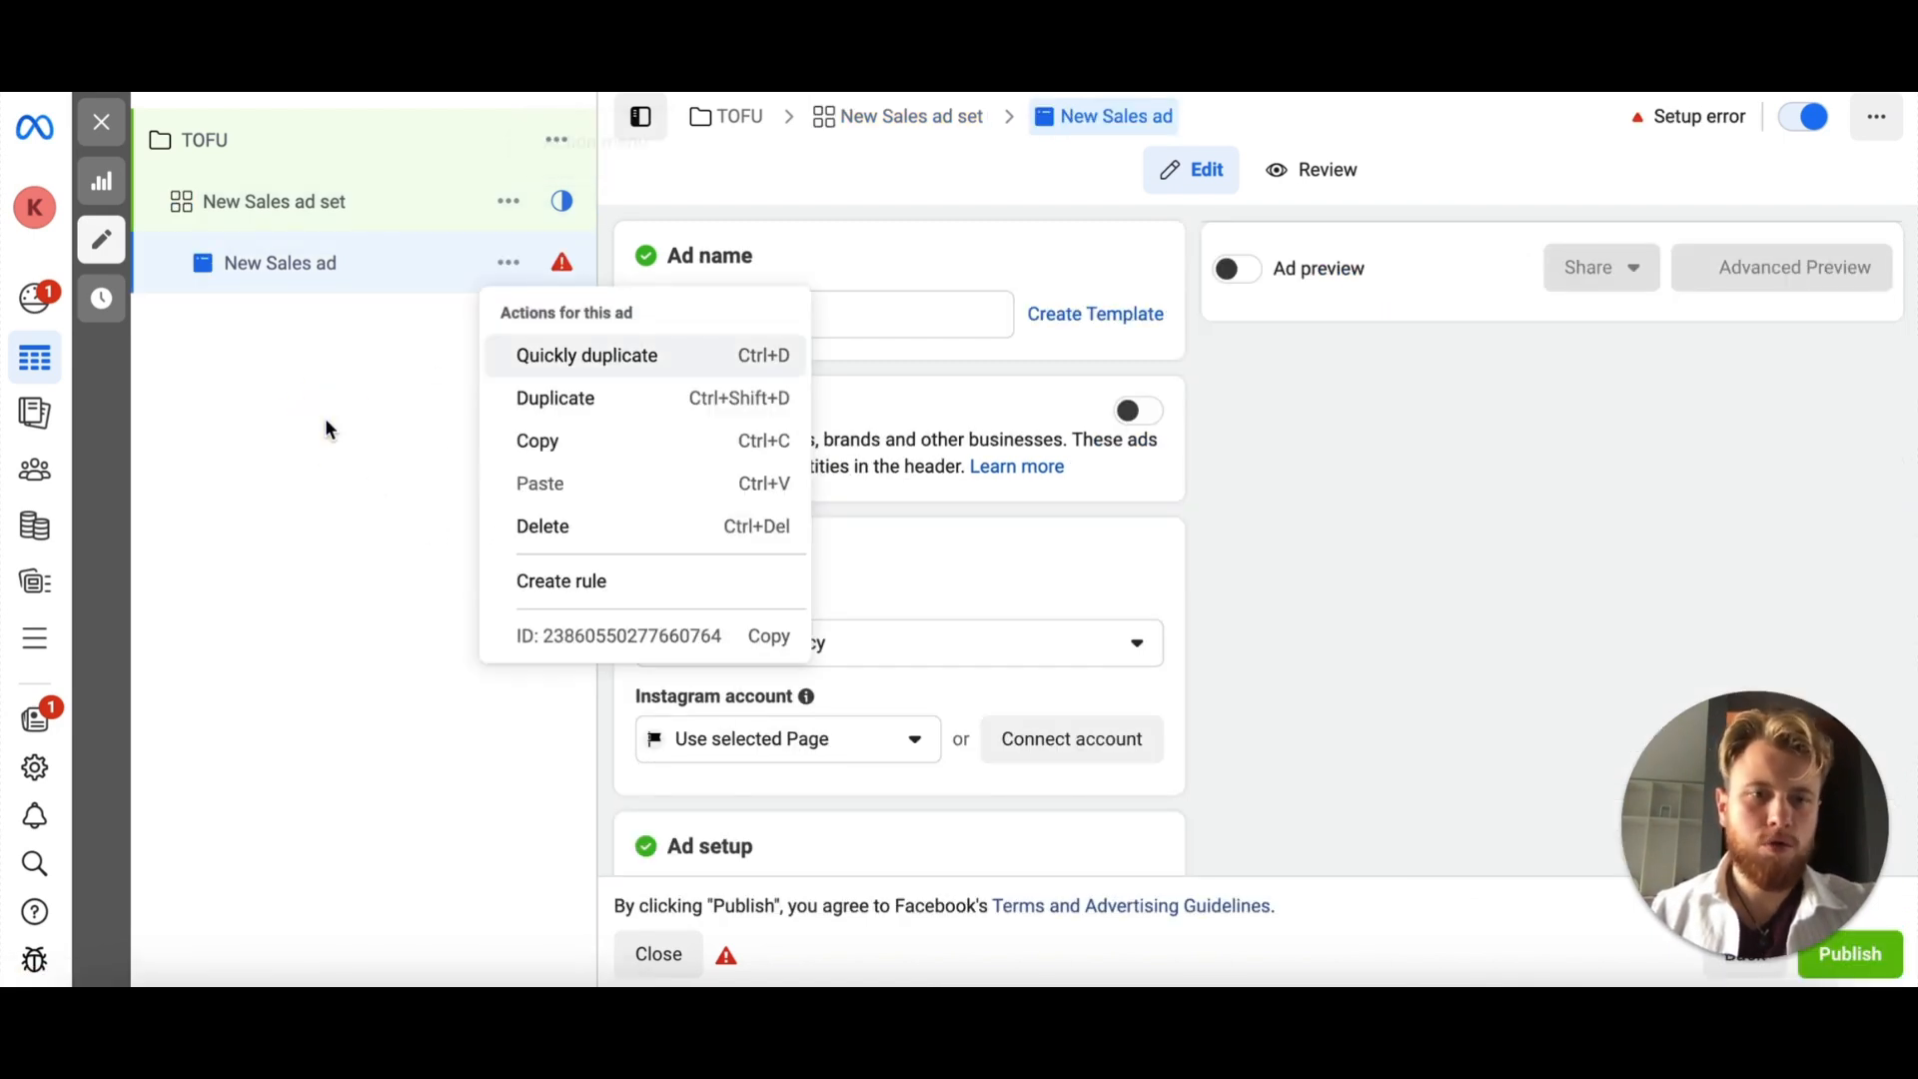
click(326, 420)
click(329, 203)
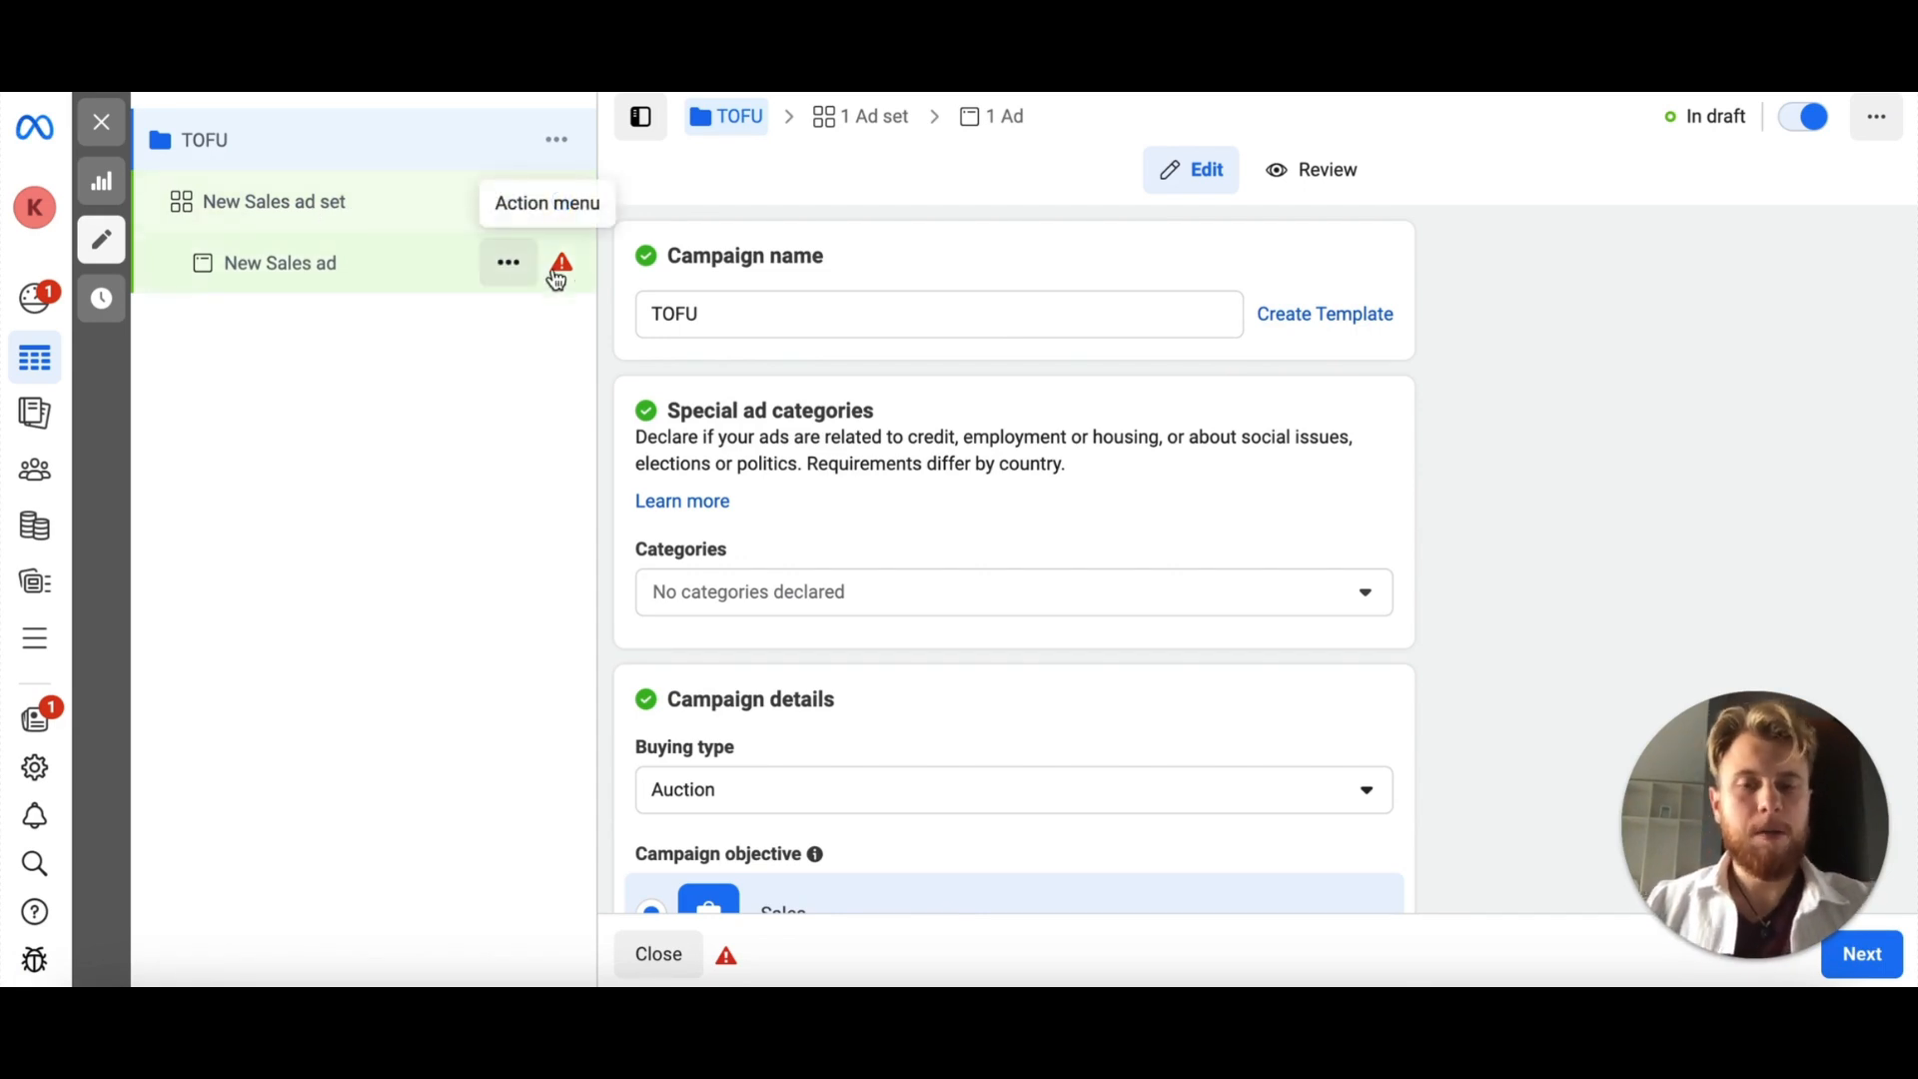
Enable Advantage campaign budget to inspect its daily budget settings and switch it back off.
scroll(849, 512, down, 6)
scroll(849, 513, down, 5)
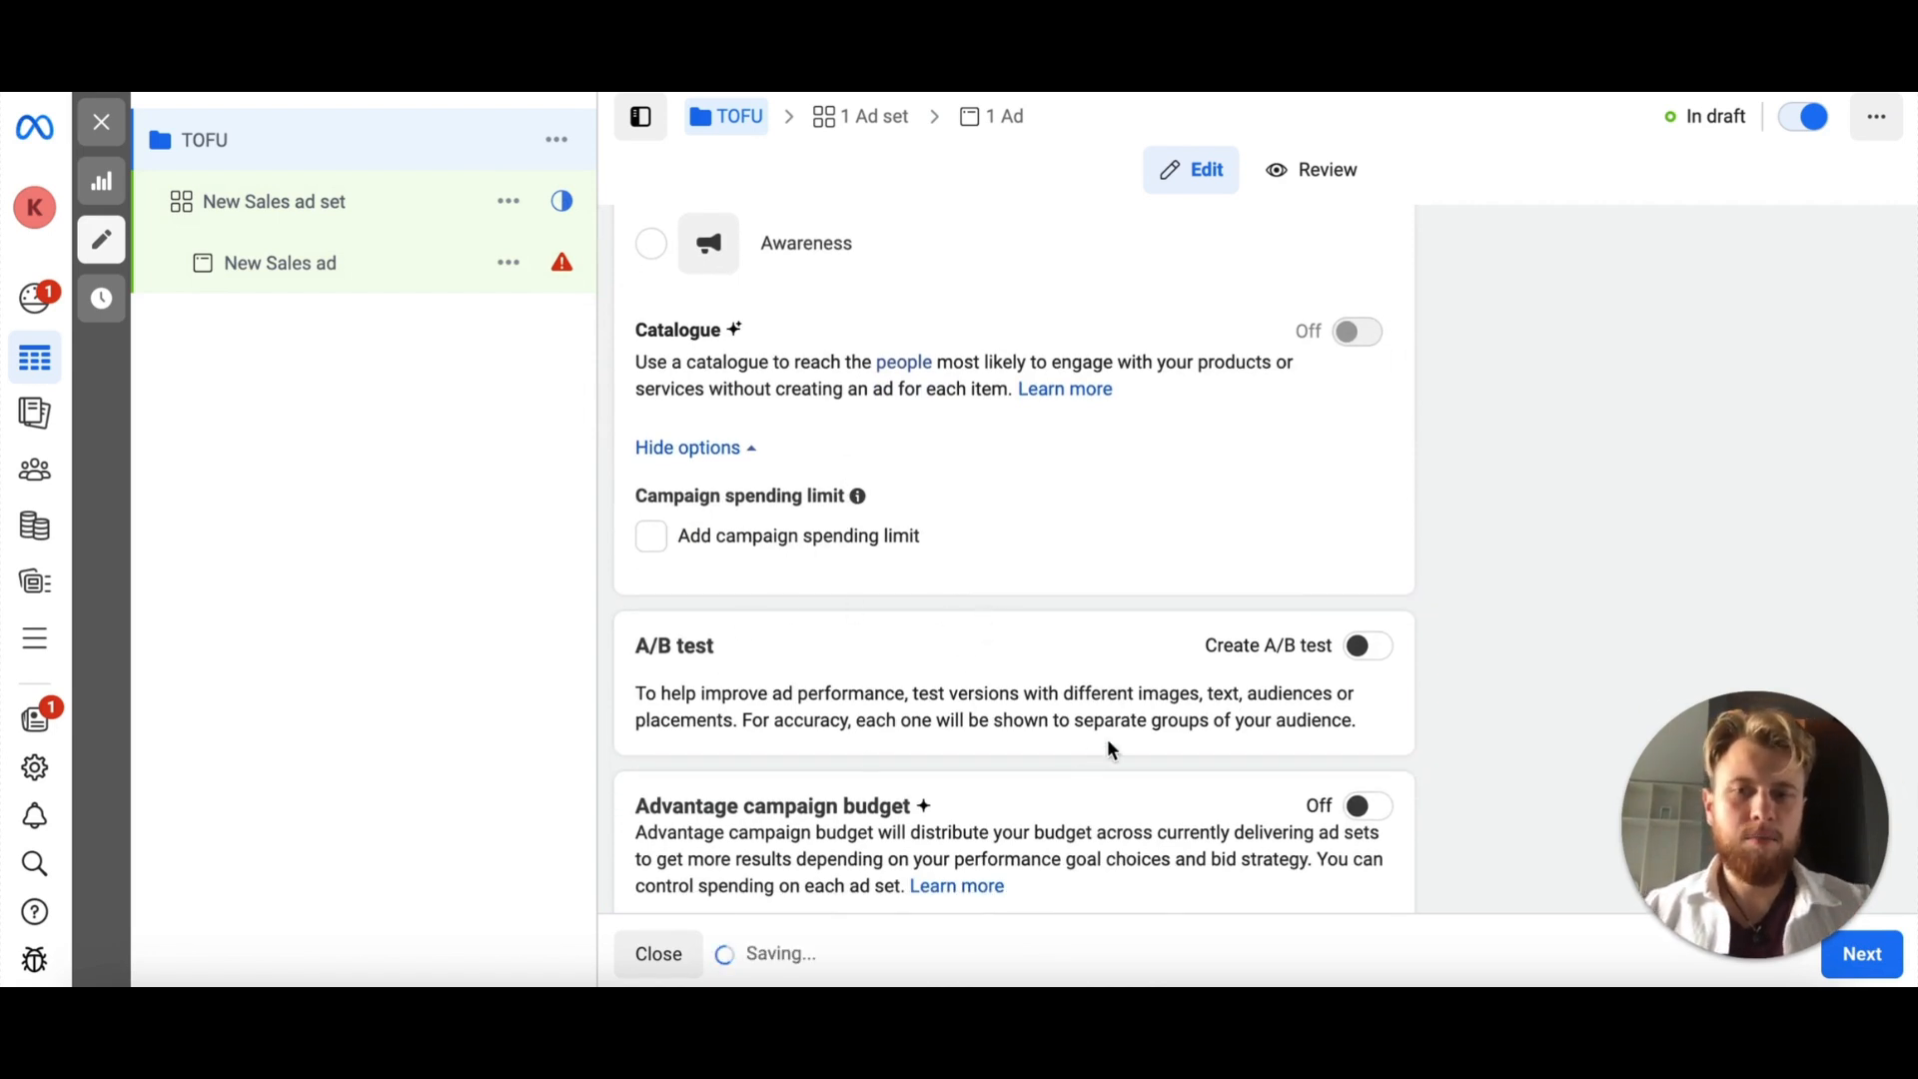
scroll(1109, 743, down, 1)
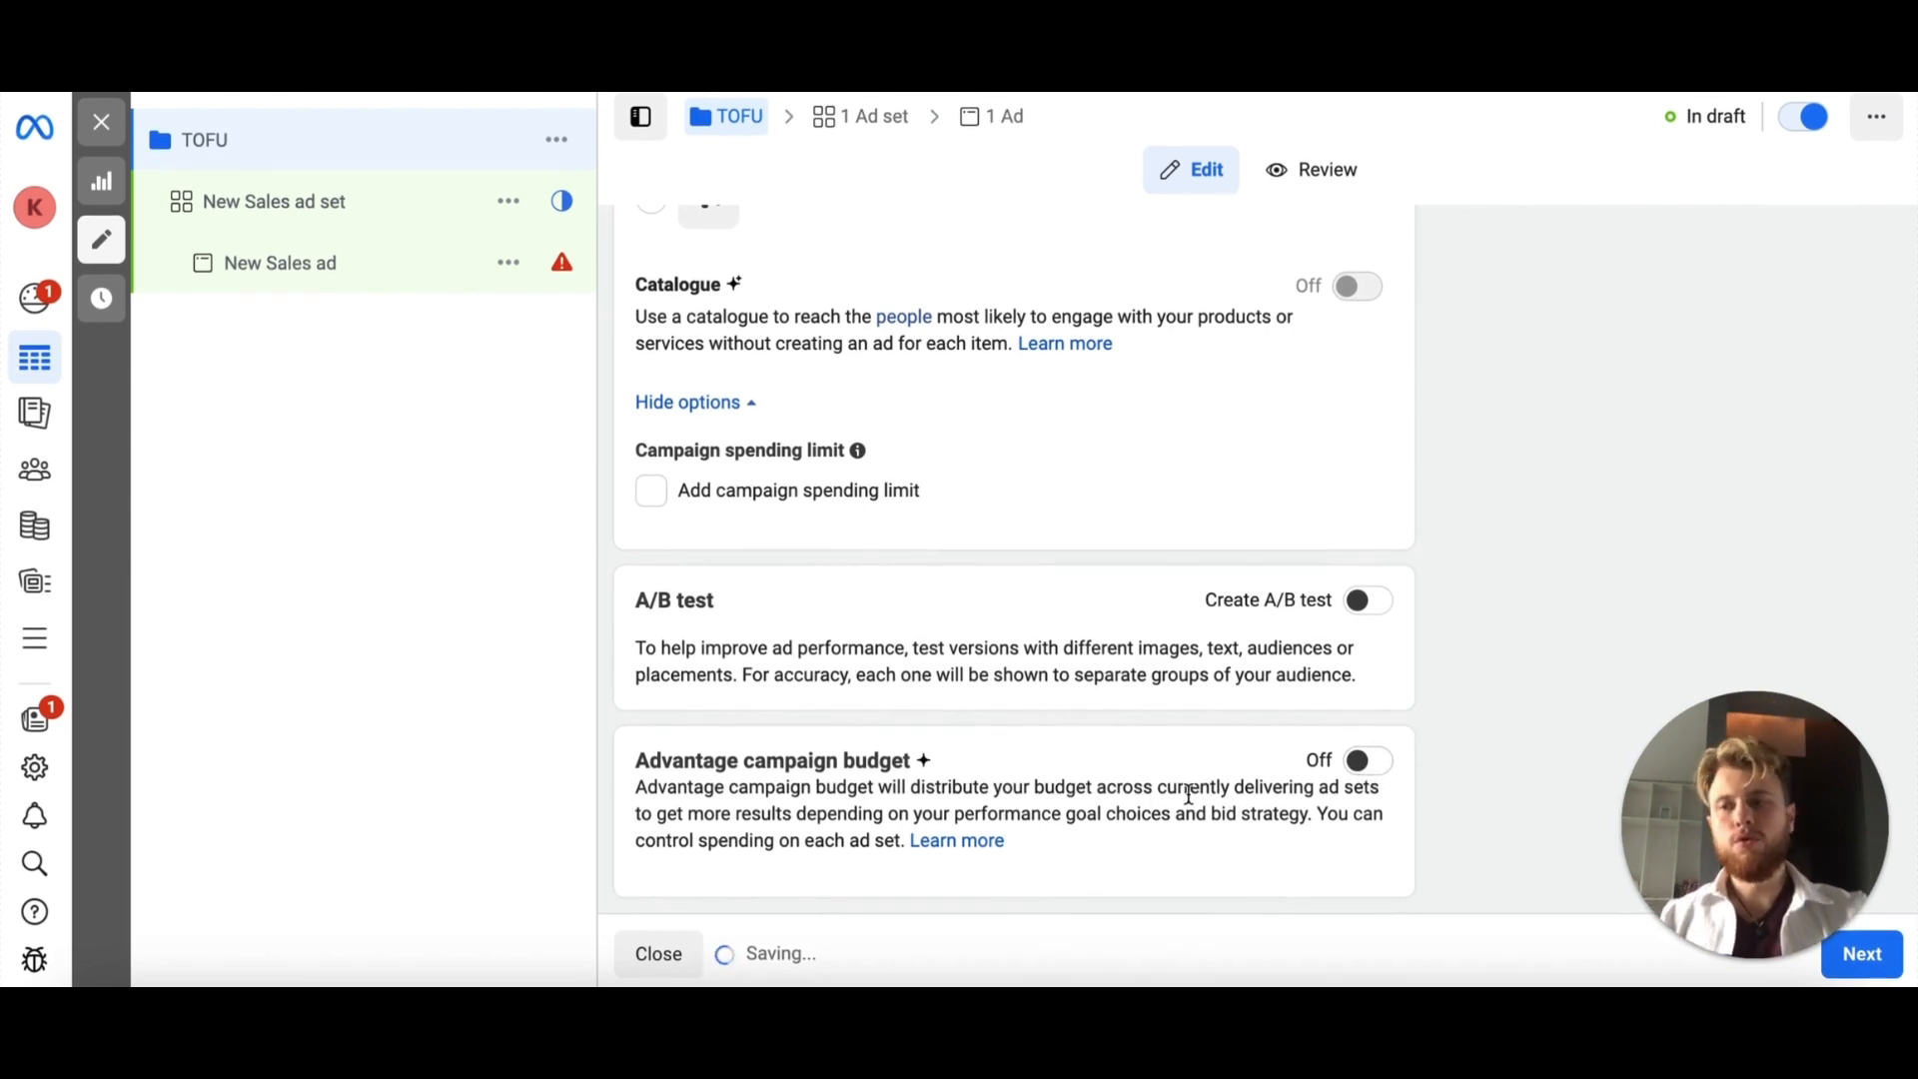
click(1367, 765)
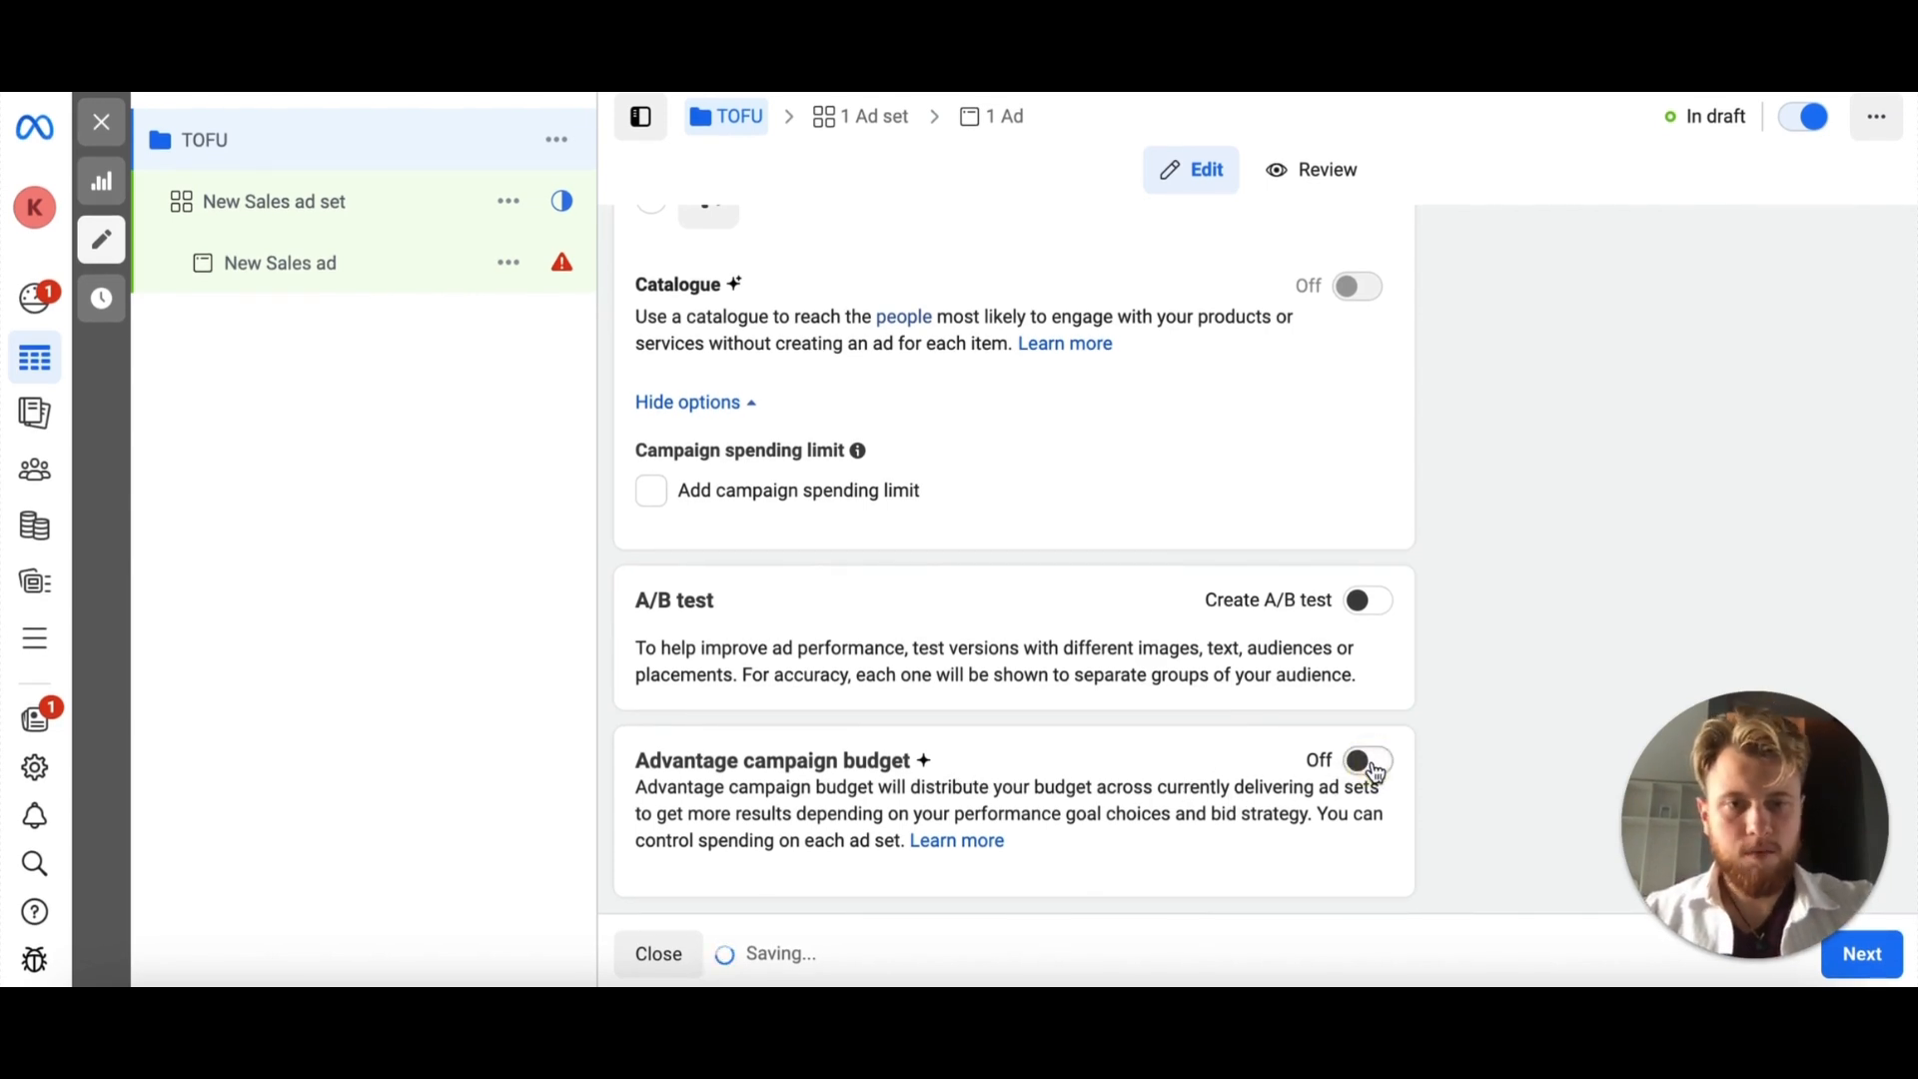
scroll(1021, 757, down, 2)
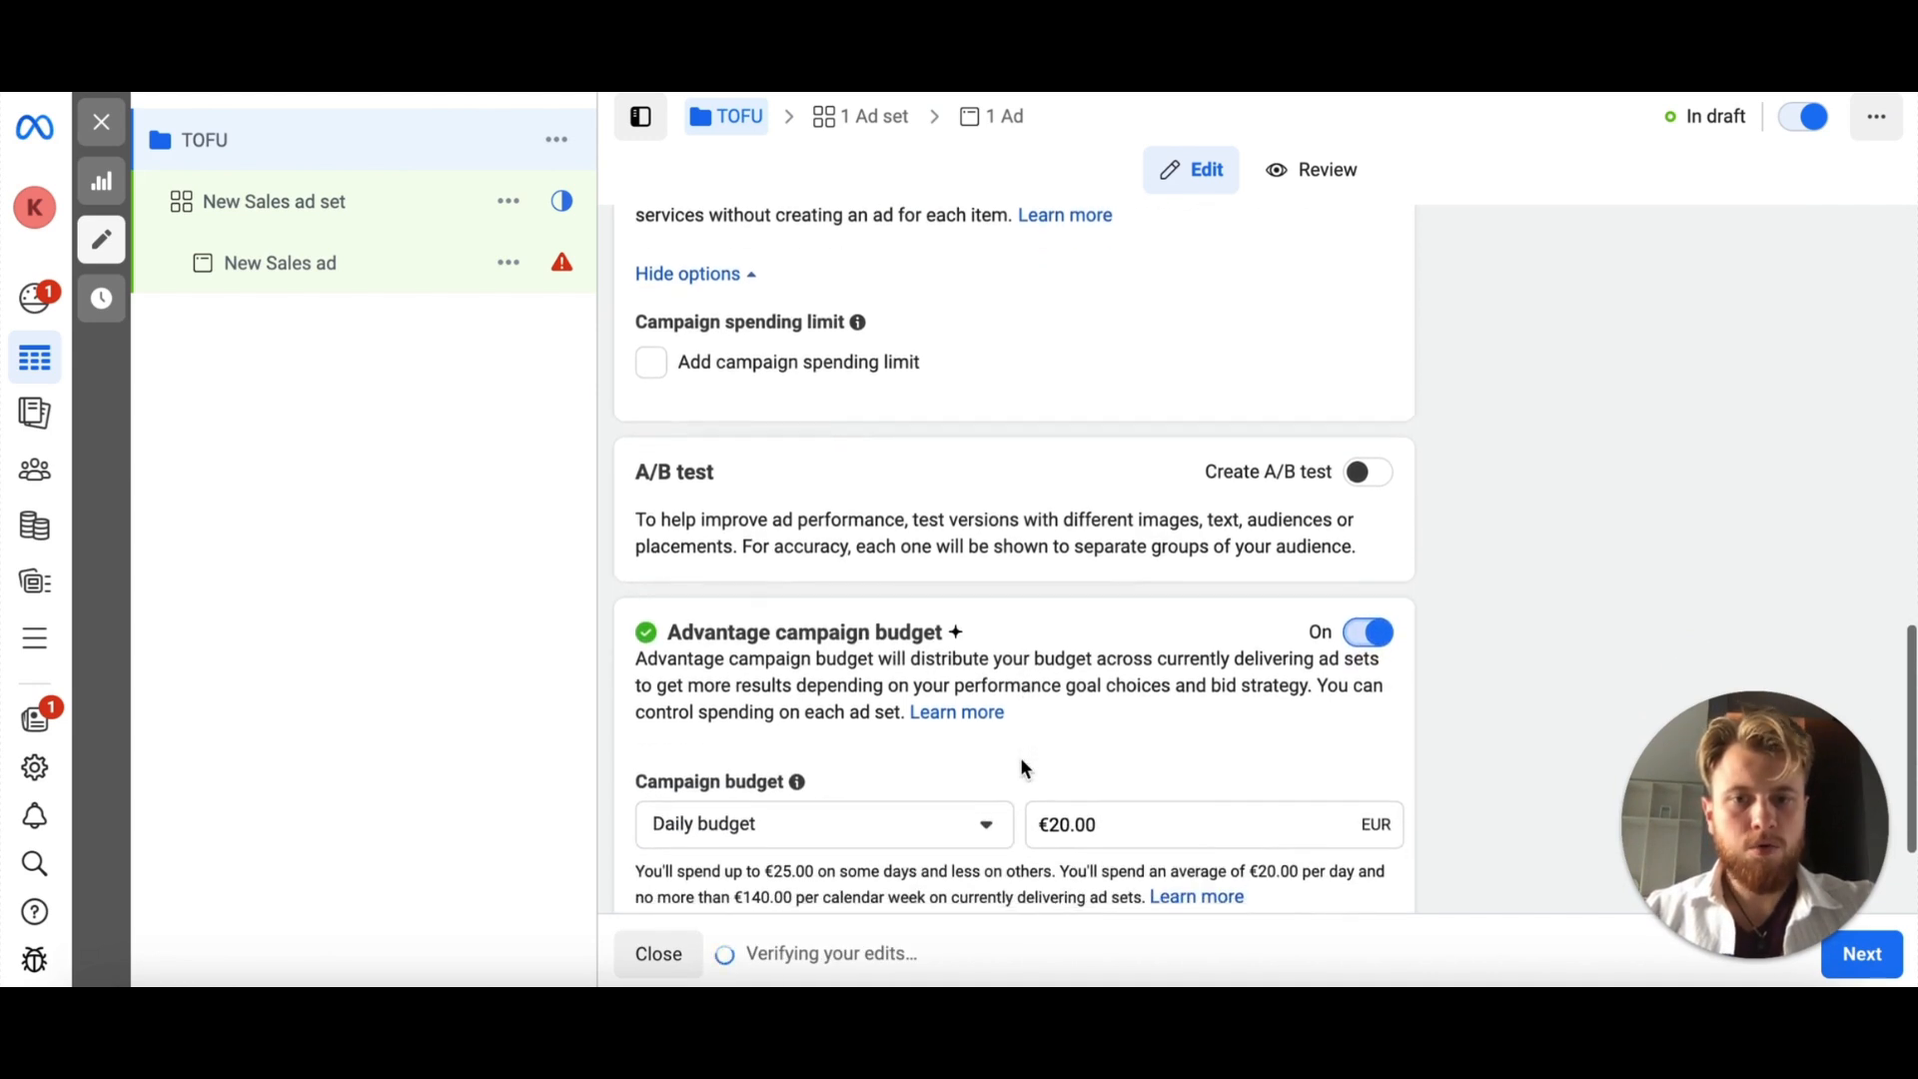
scroll(1027, 714, down, 2)
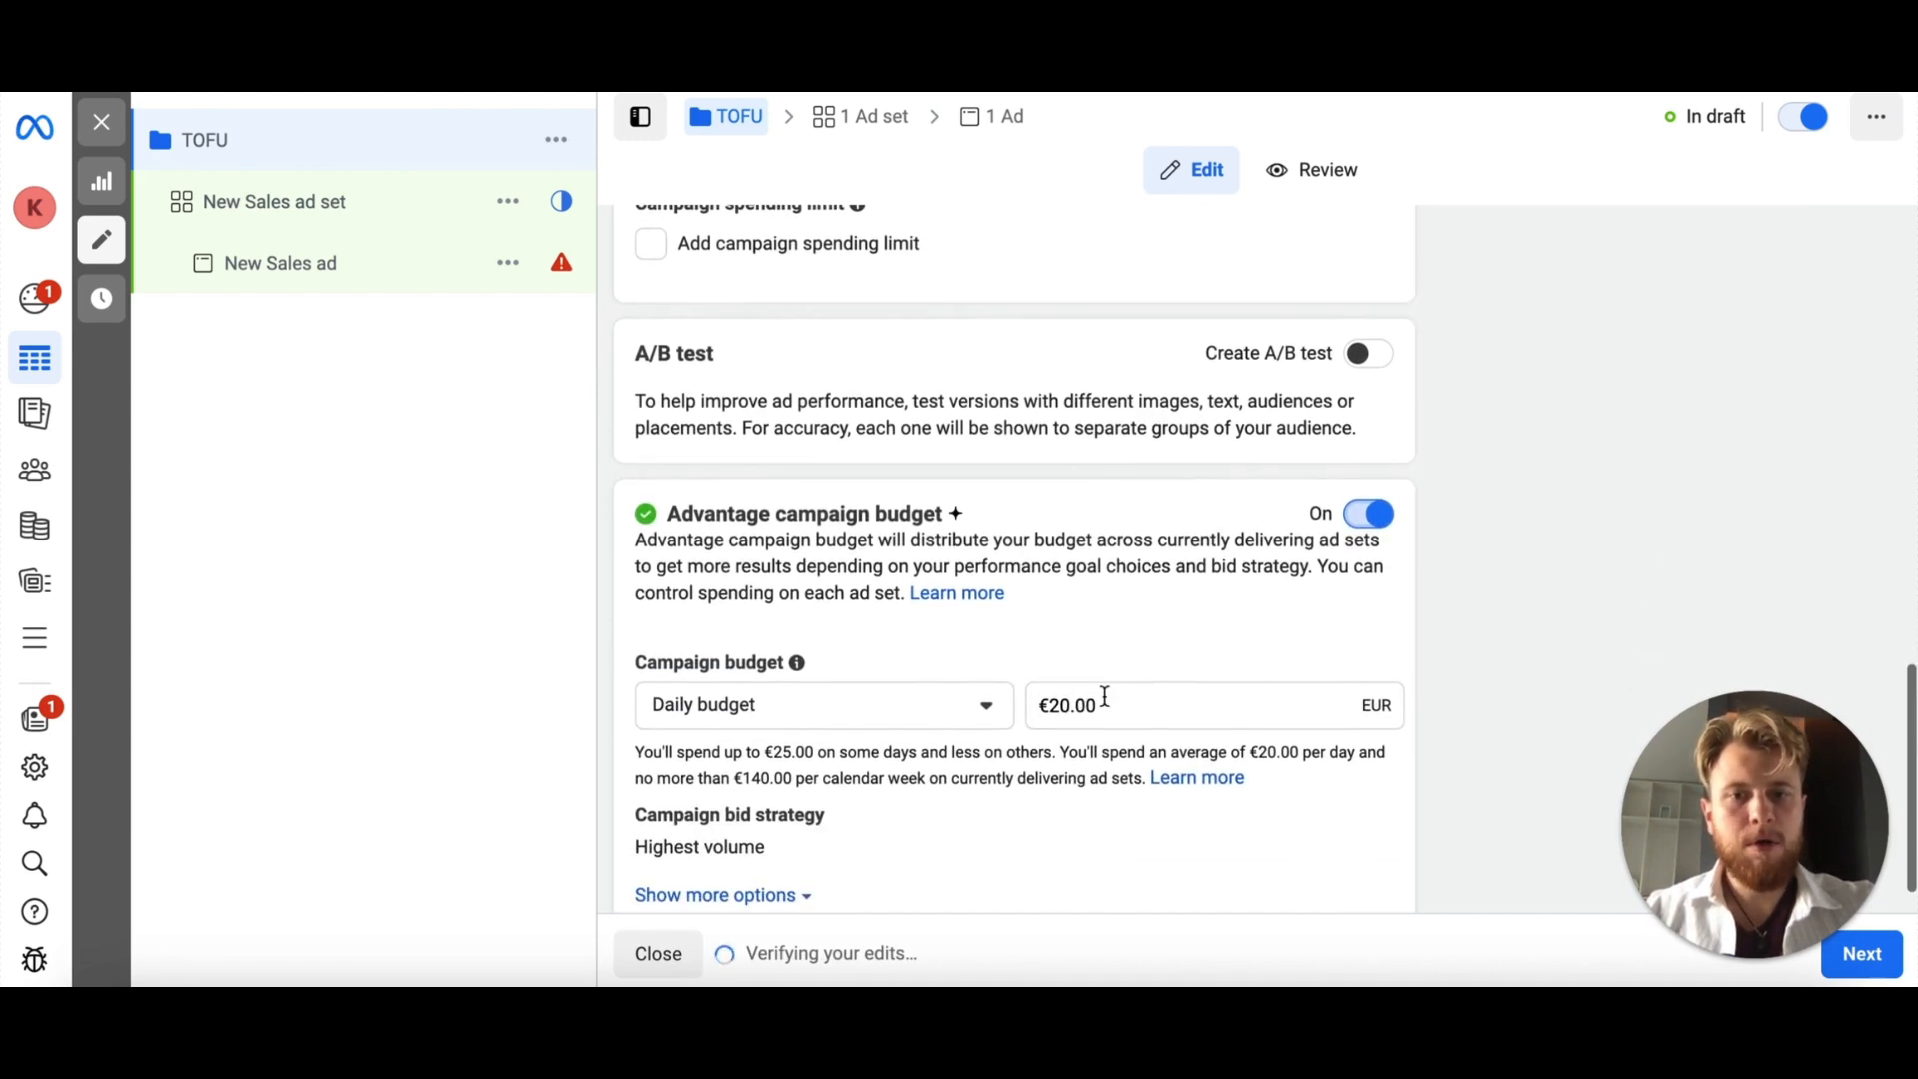
click(1107, 699)
key(ctrl+a)
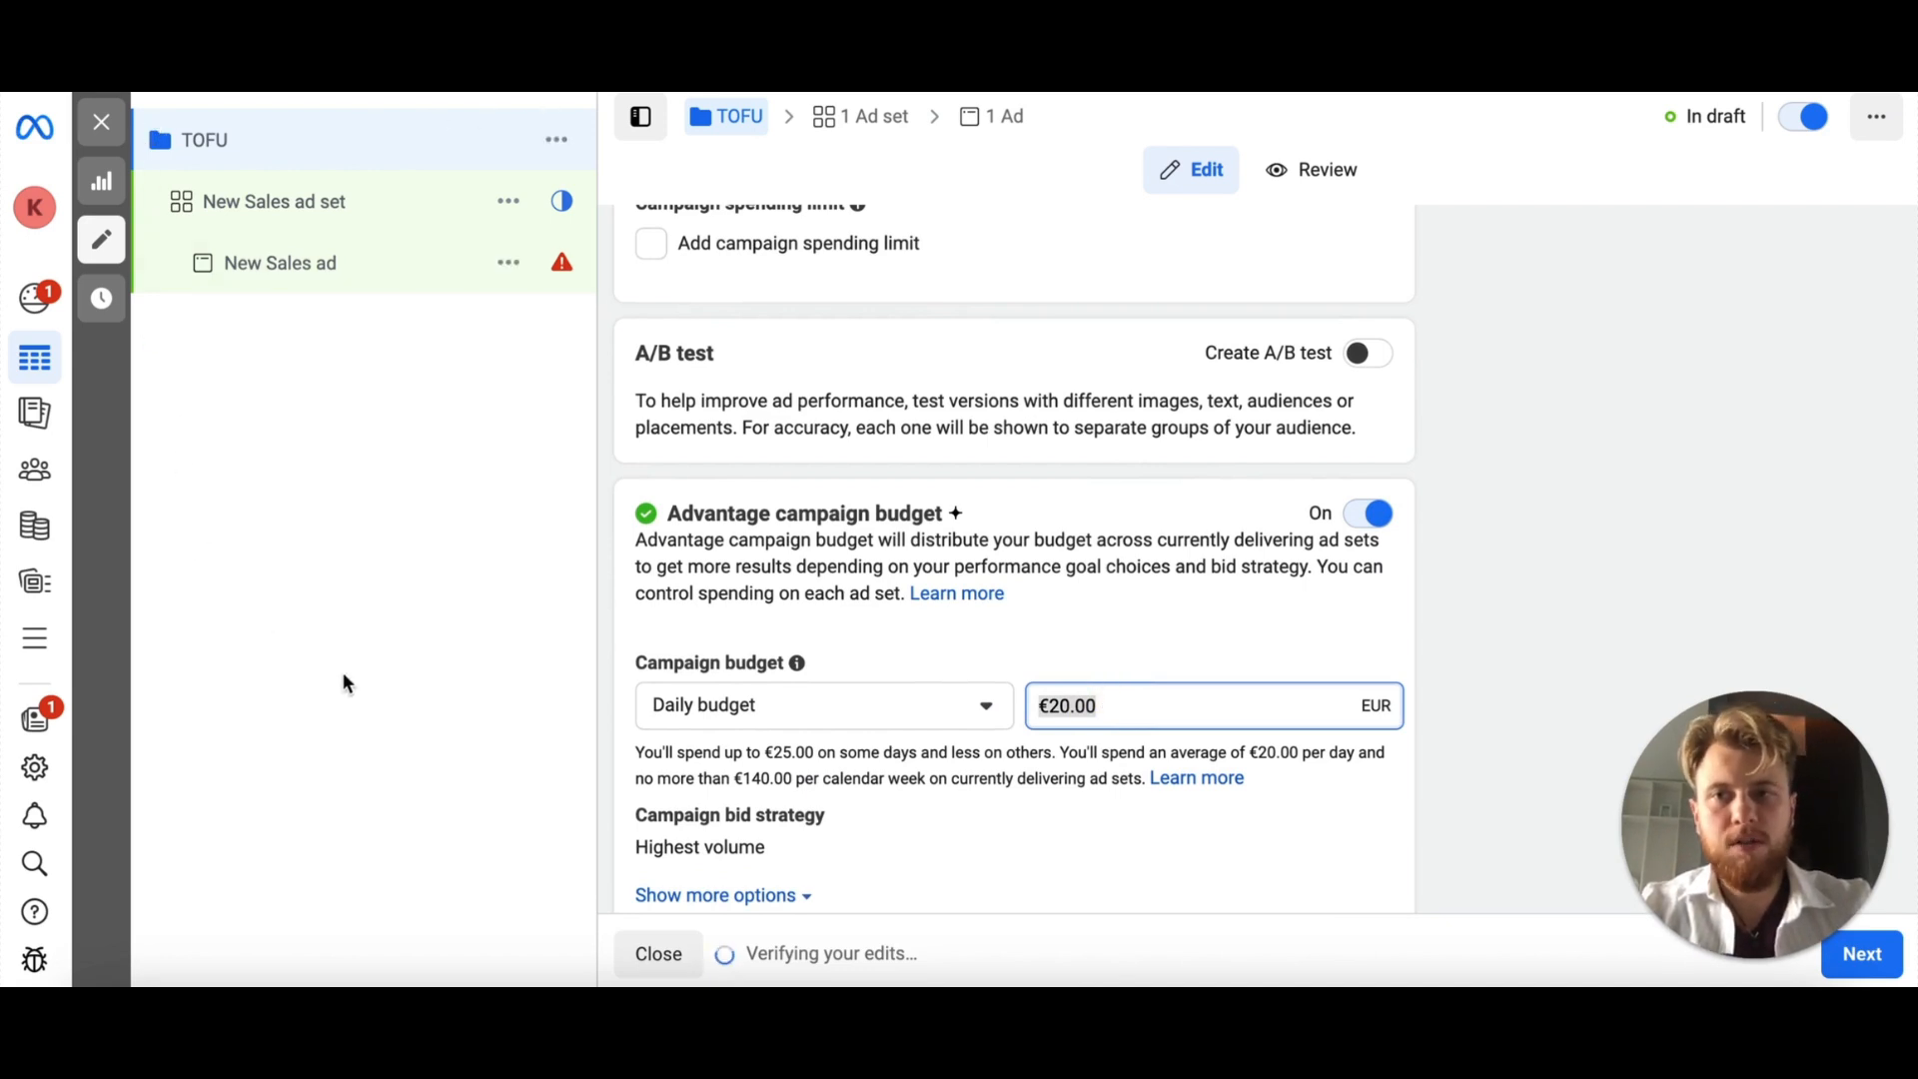
click(1382, 529)
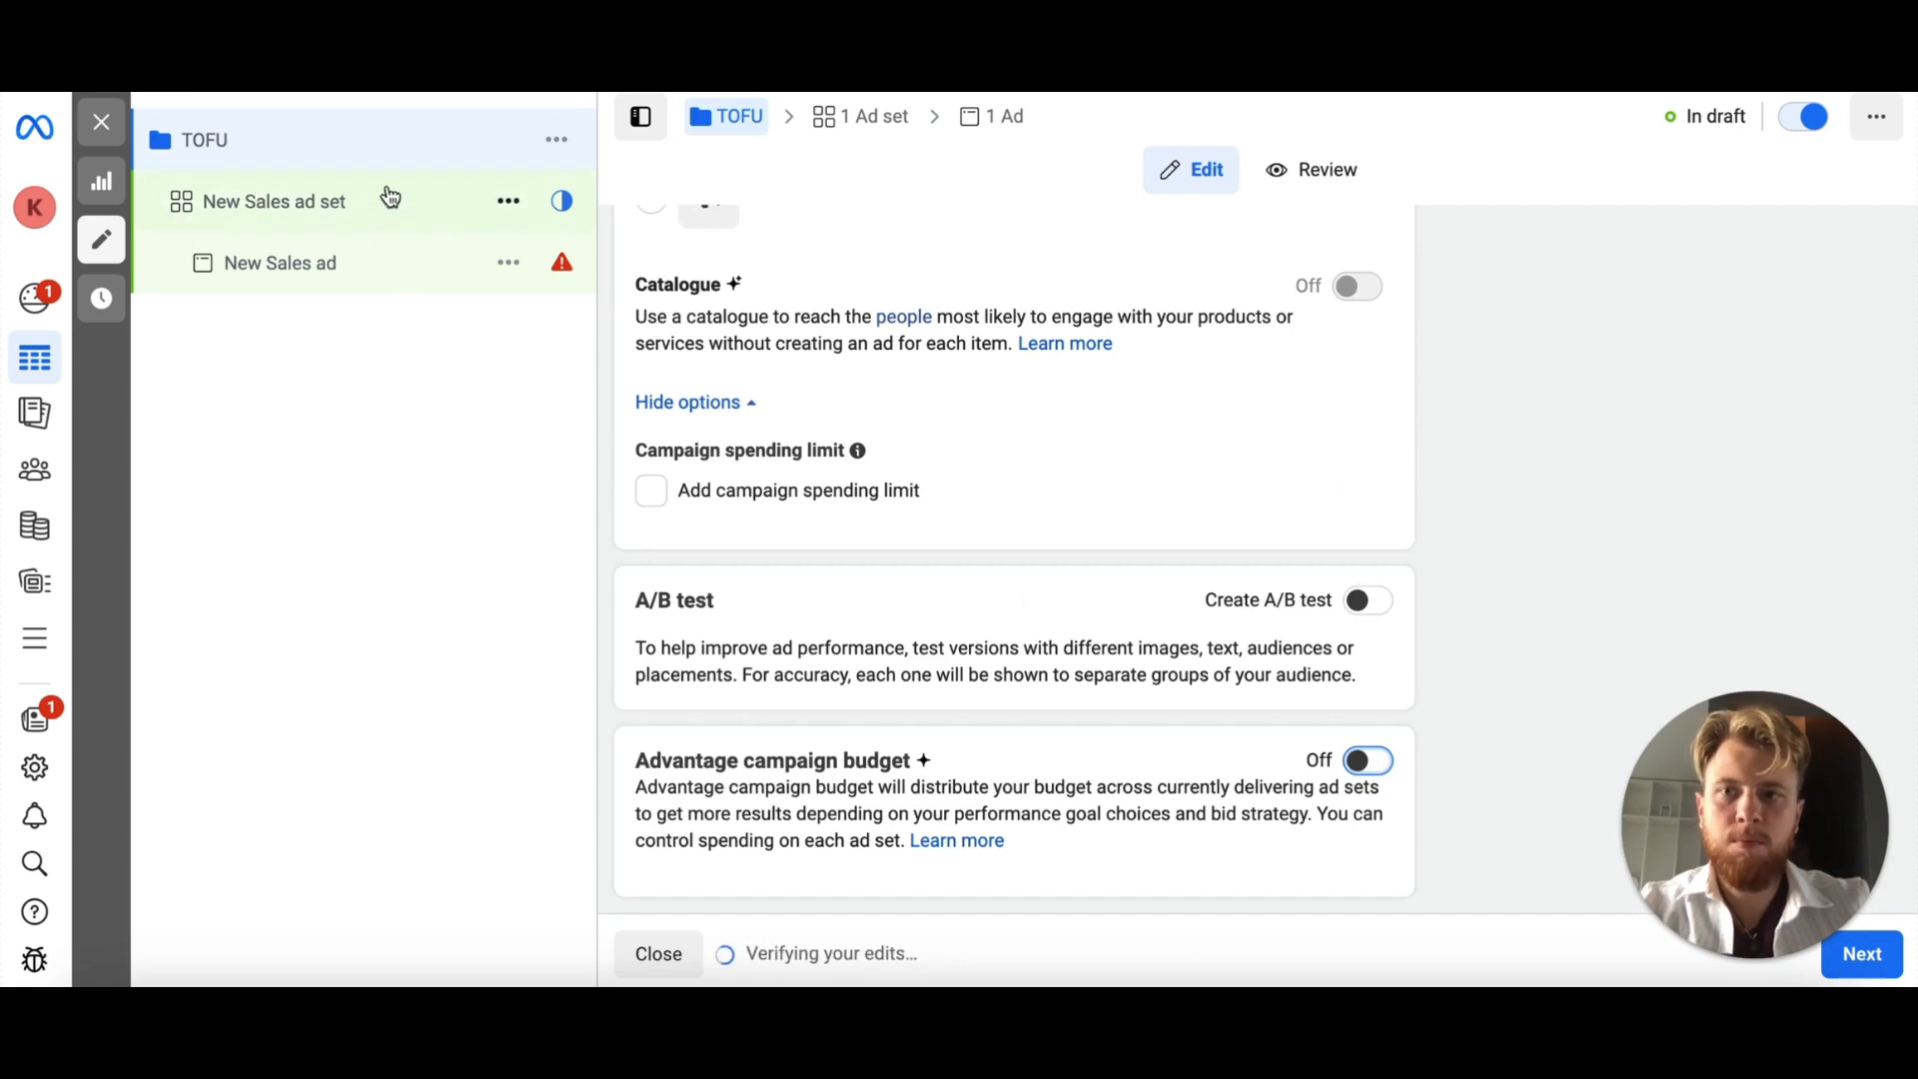
click(1371, 762)
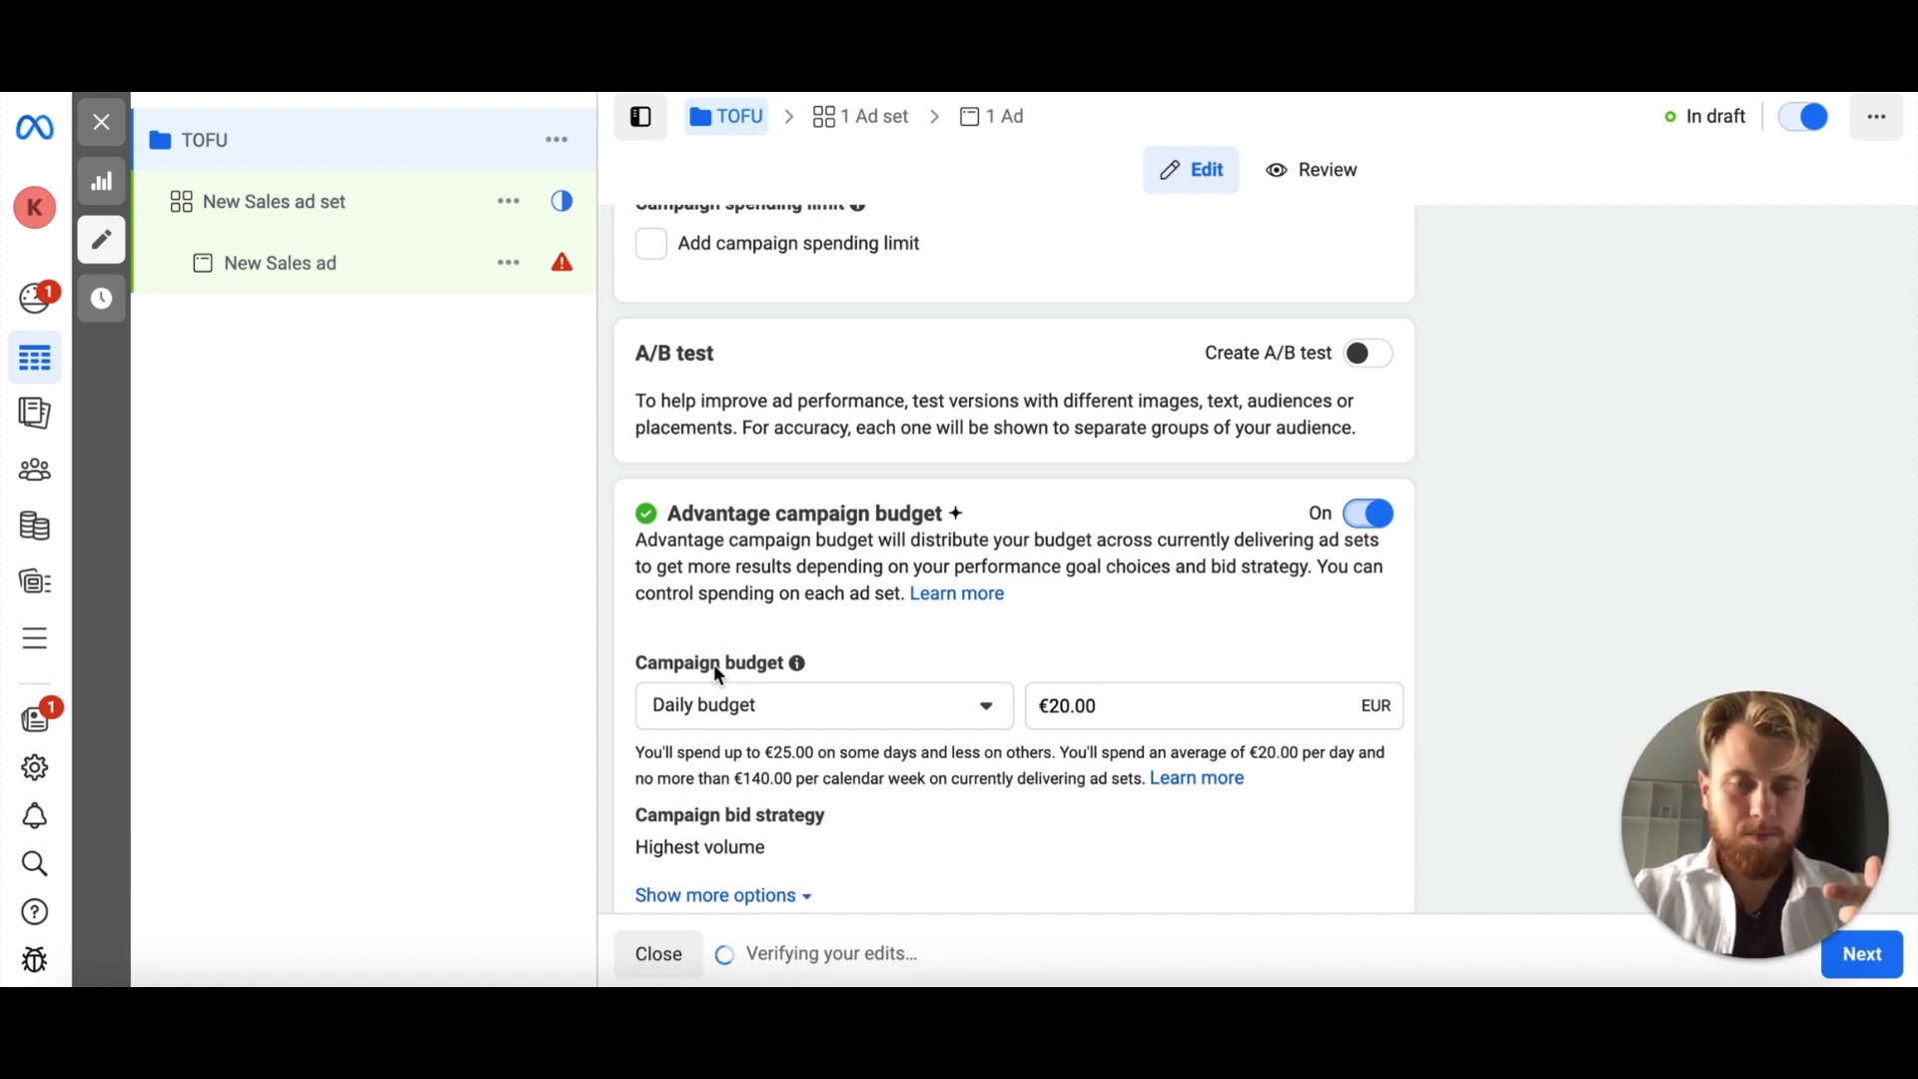
click(1371, 513)
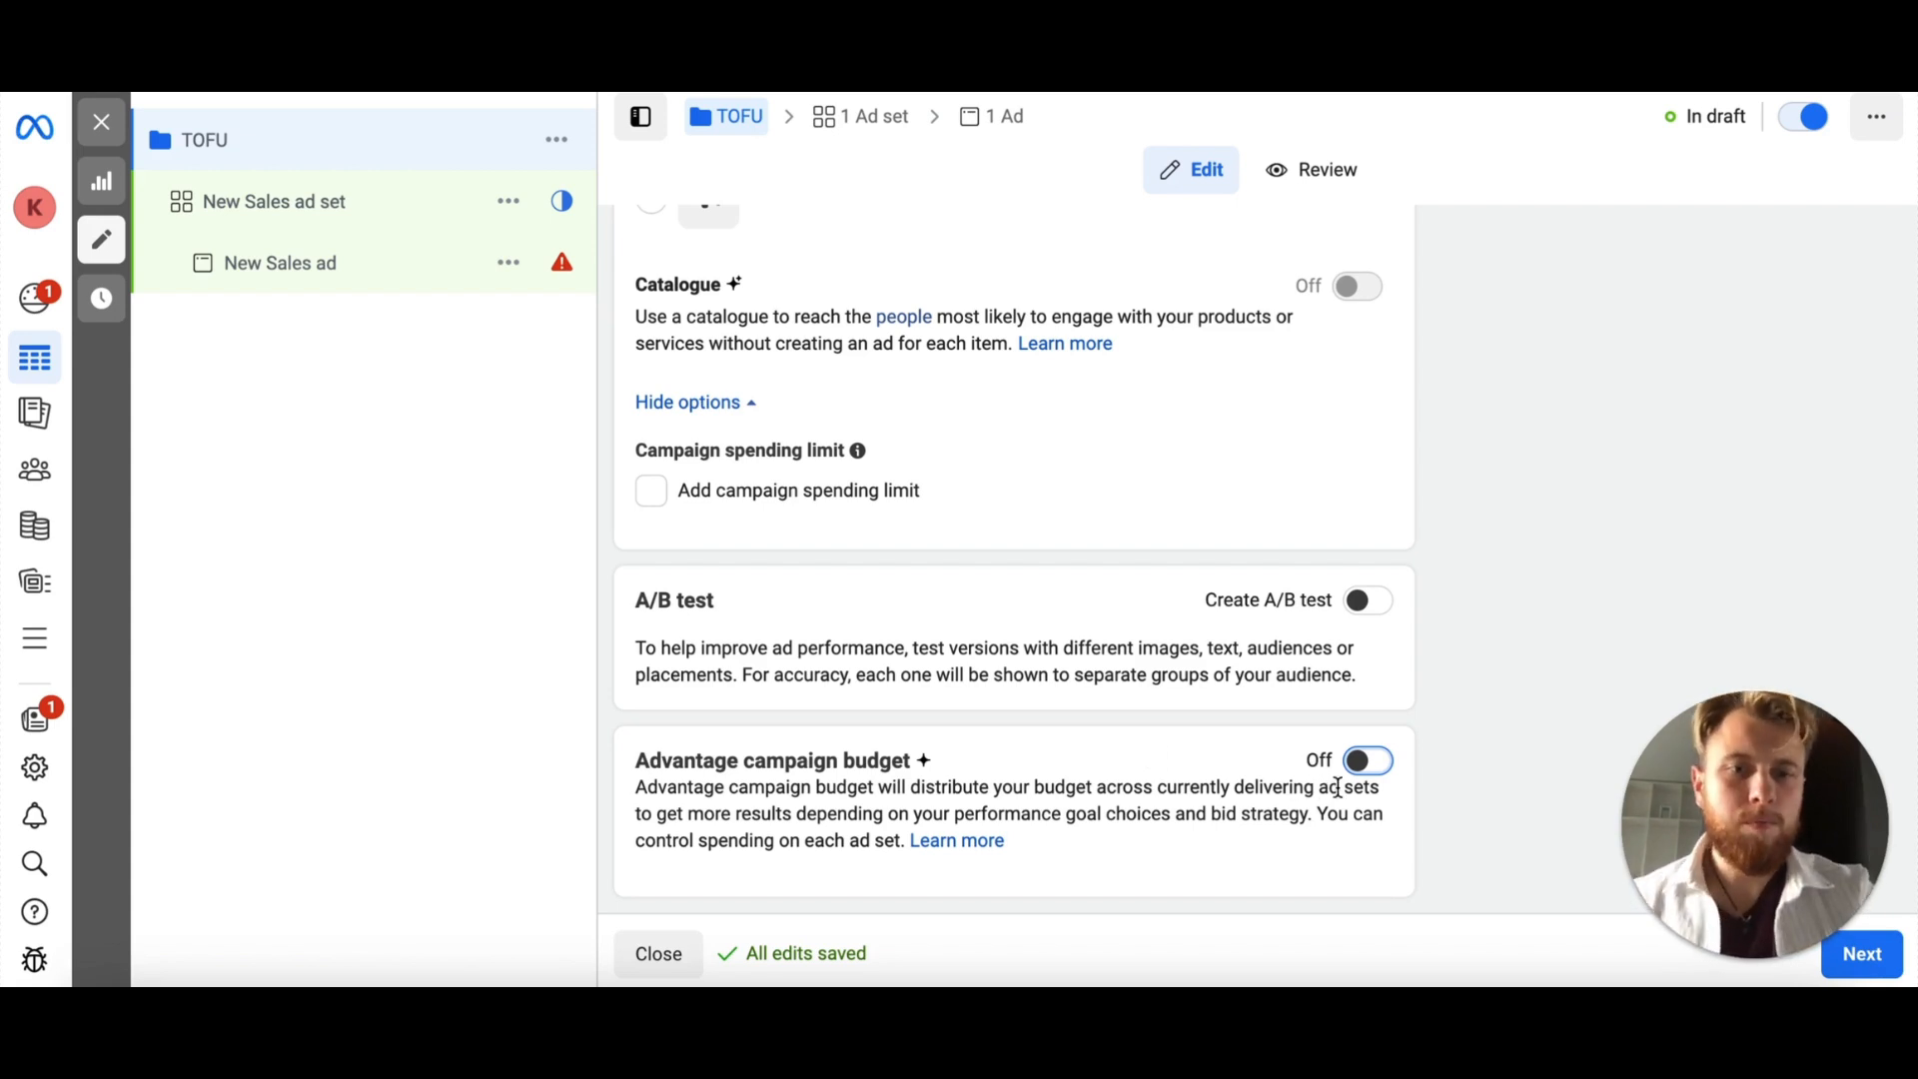
Turn on Advantage campaign budget and set the daily campaign budget to €10.00.
click(1369, 761)
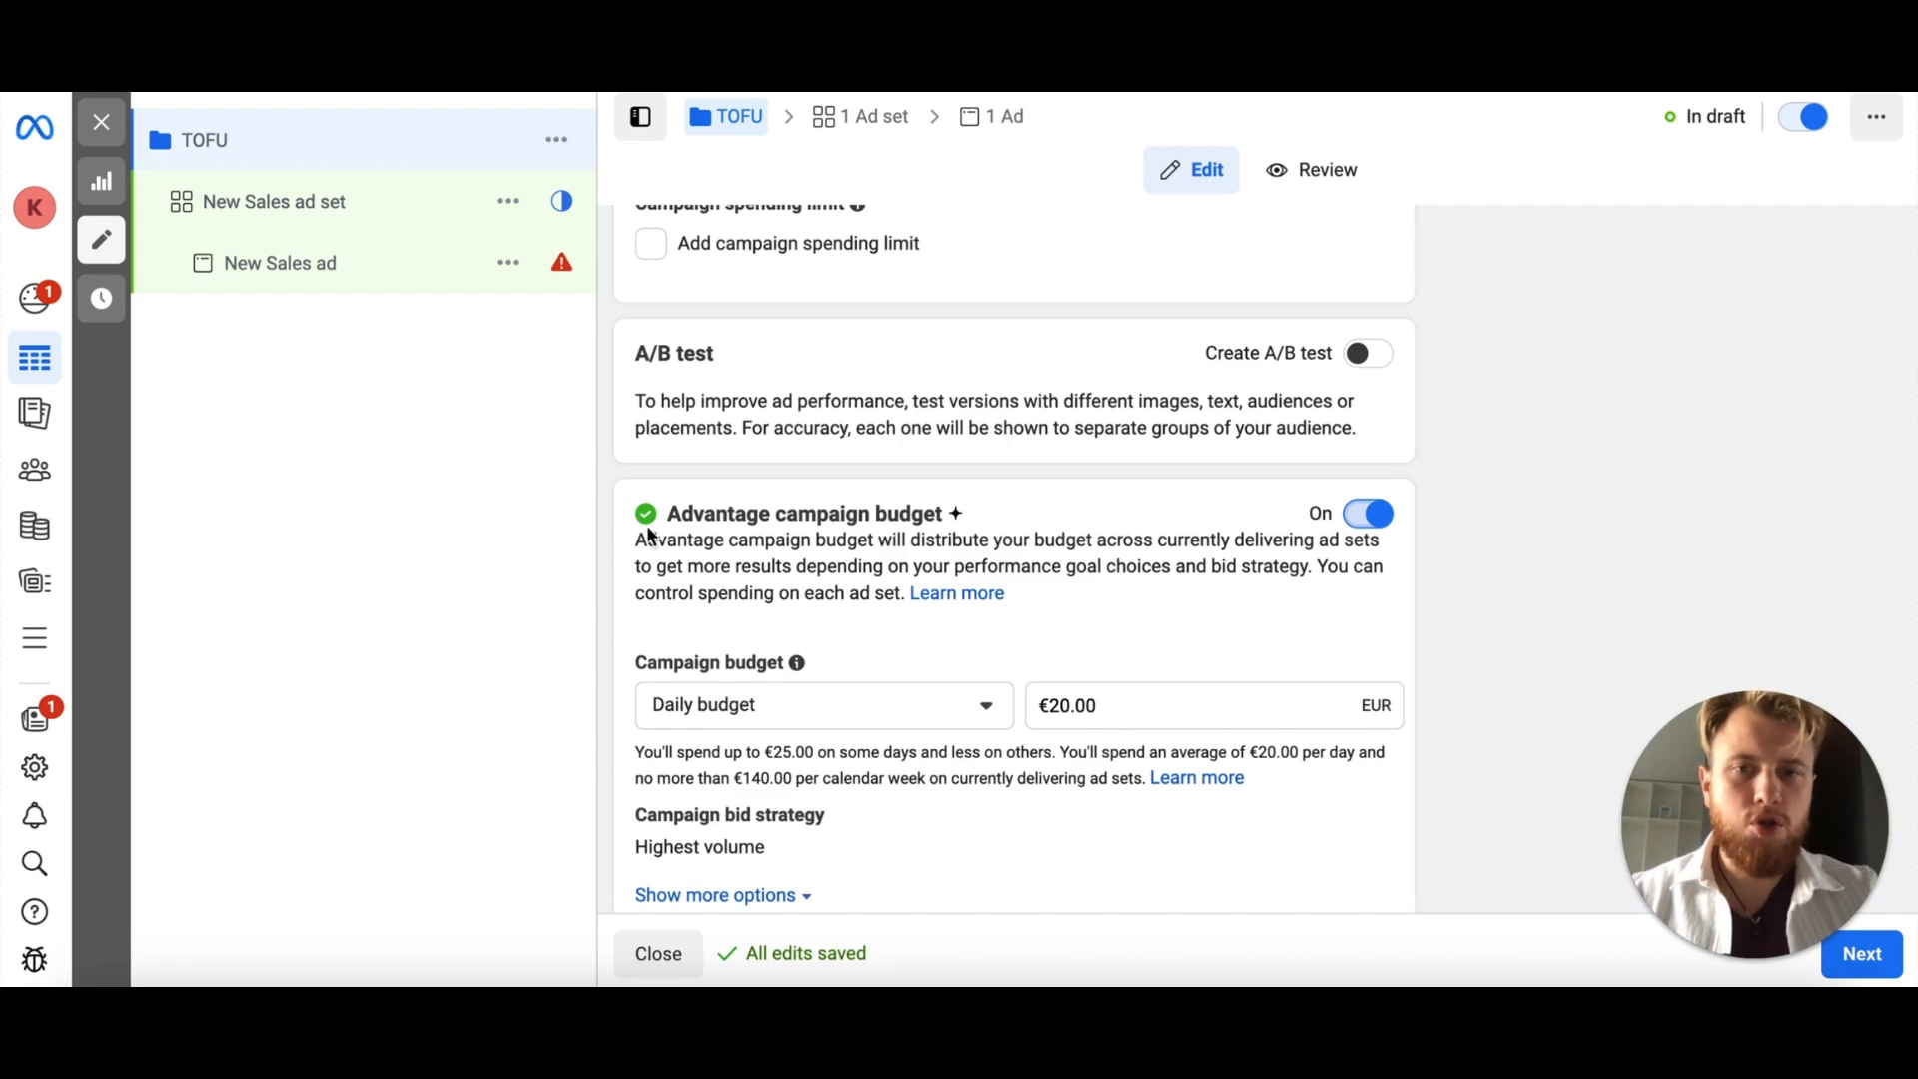
scroll(1283, 605, down, 1)
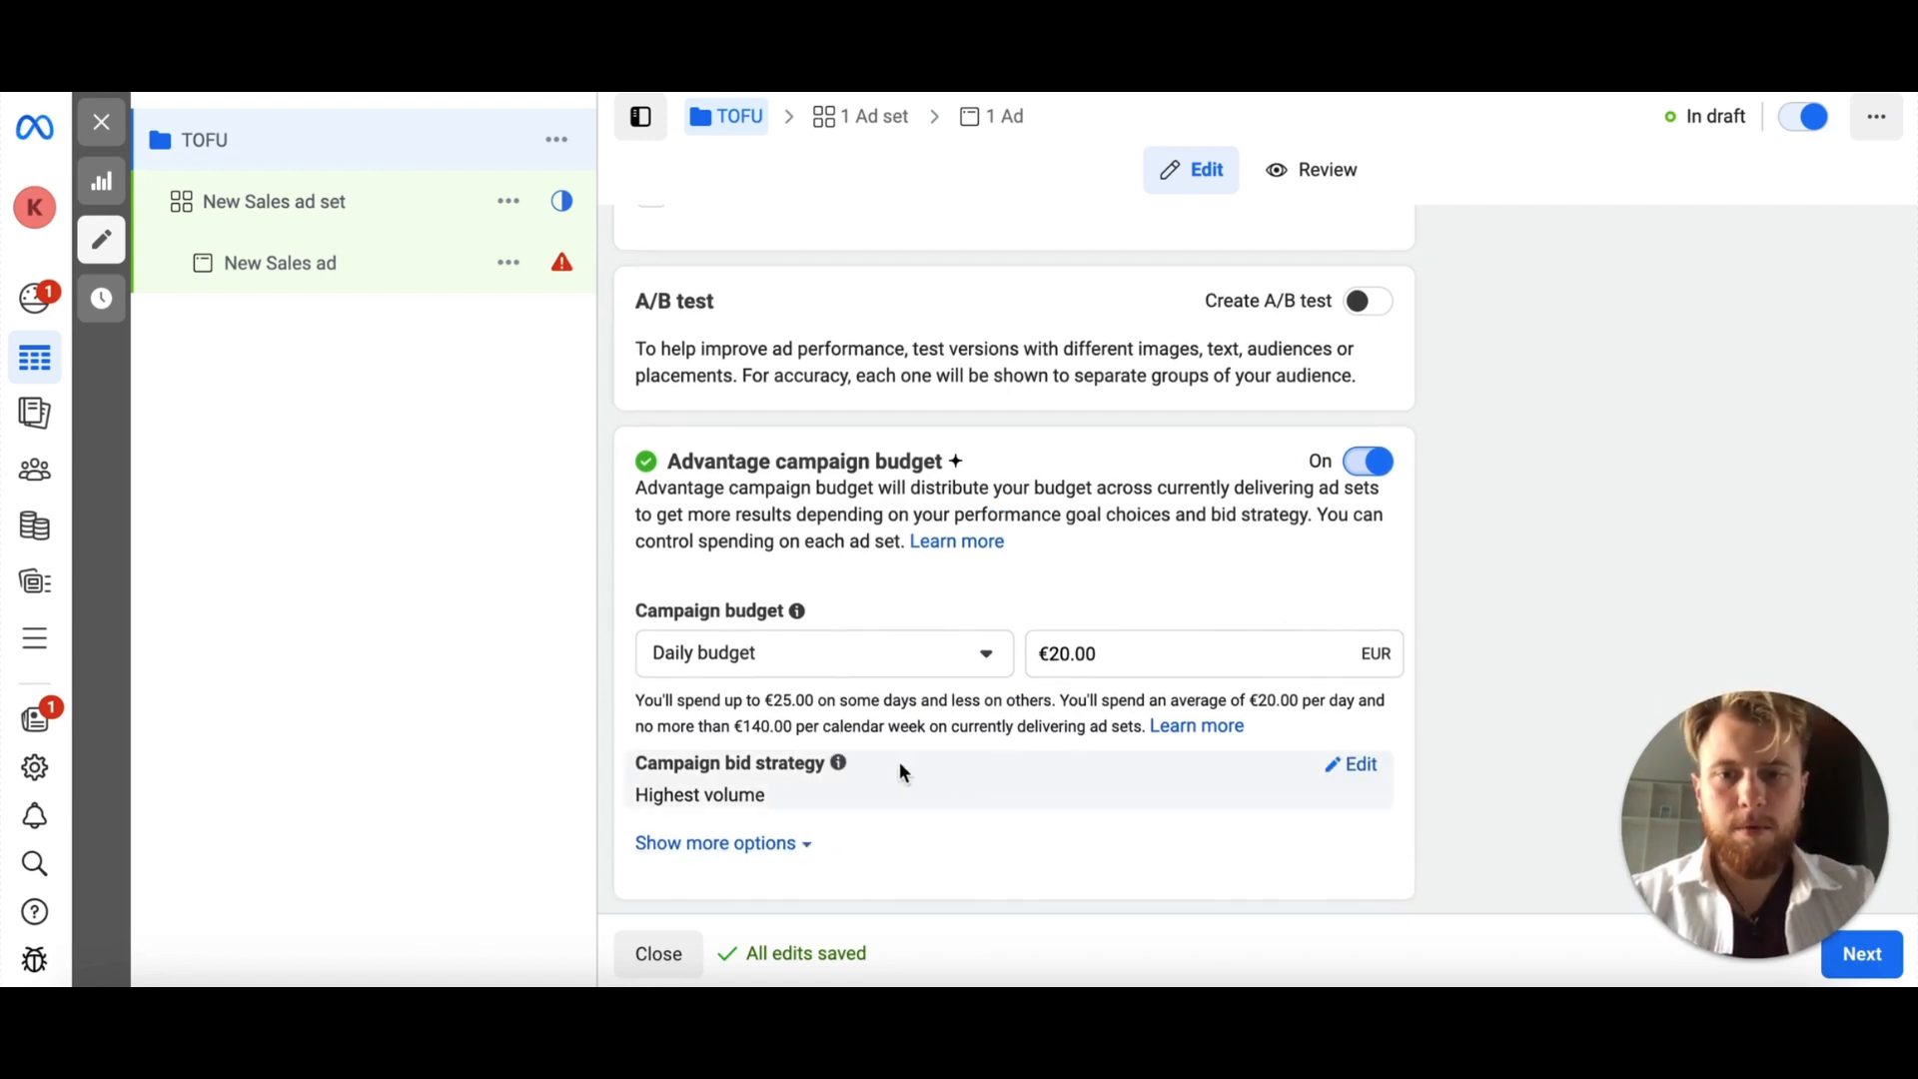
click(1251, 656)
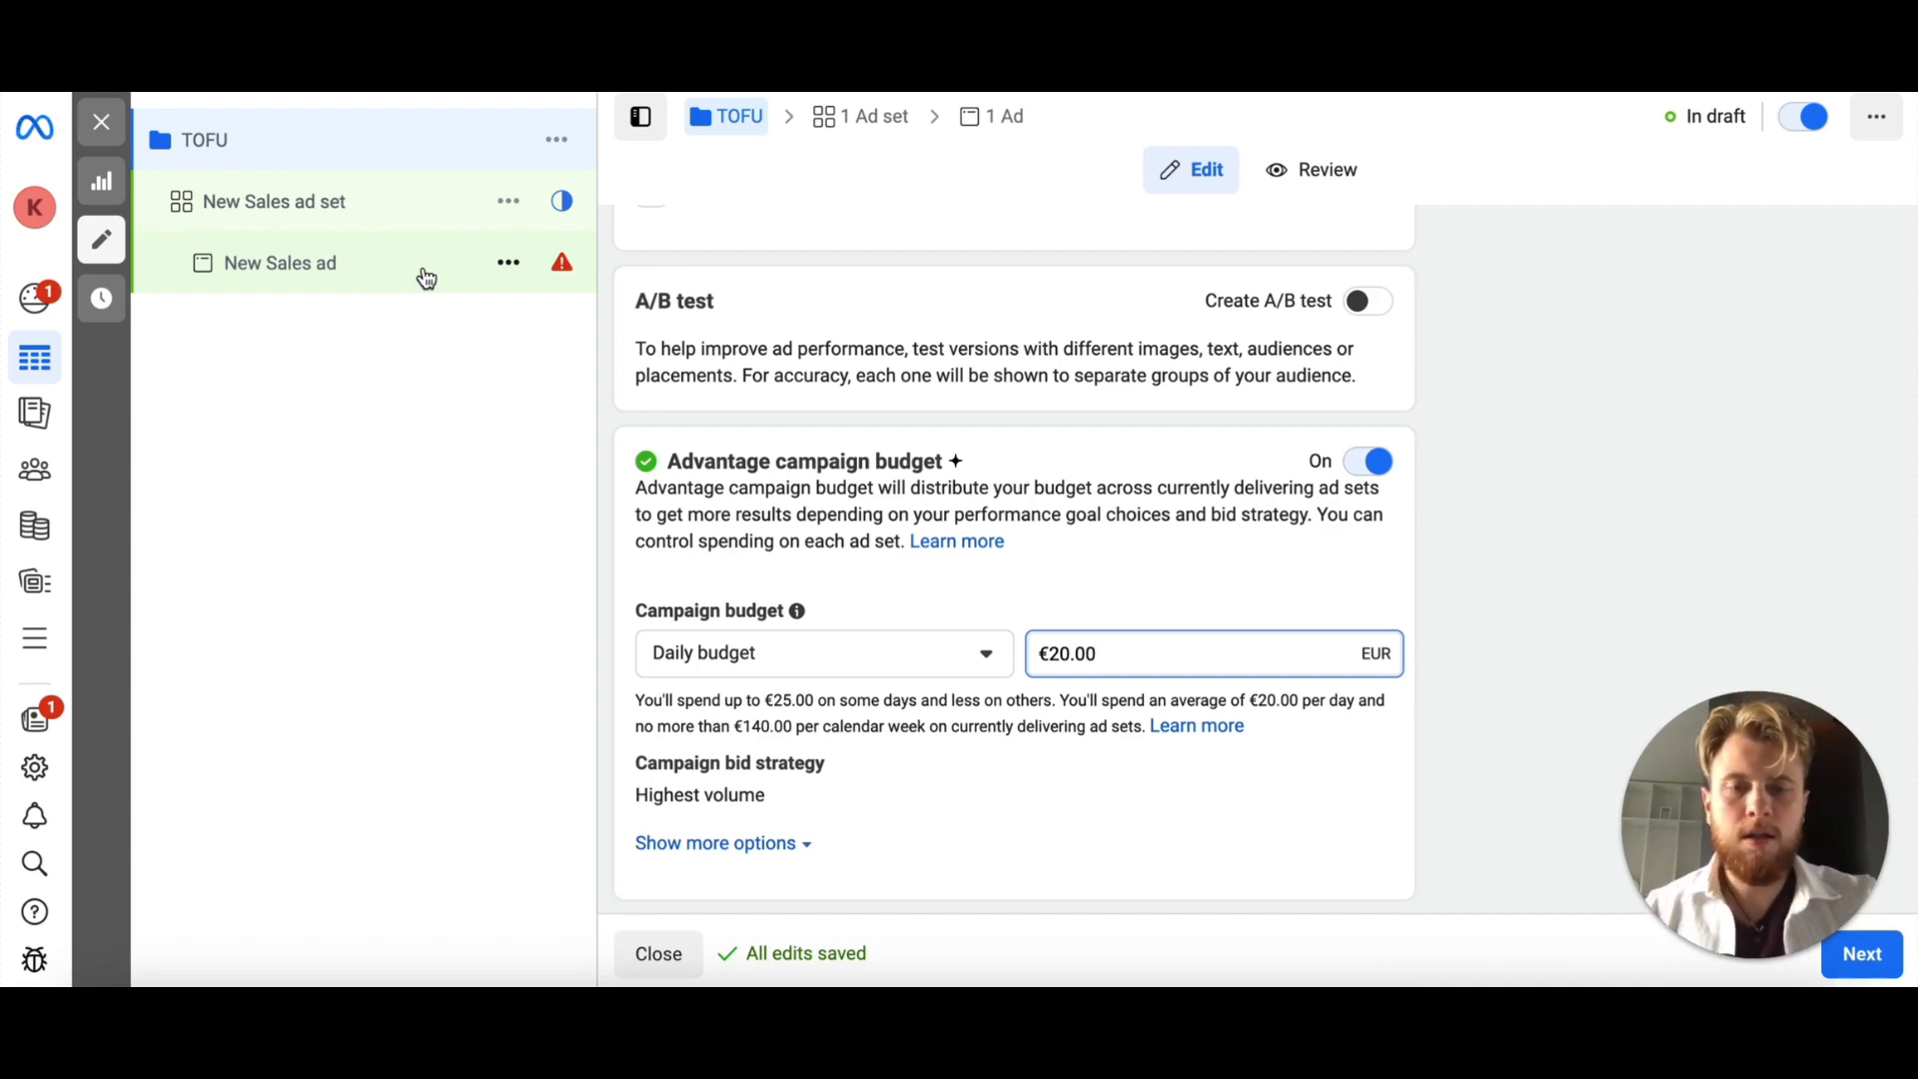
drag(1114, 651, 1033, 652)
text(10)
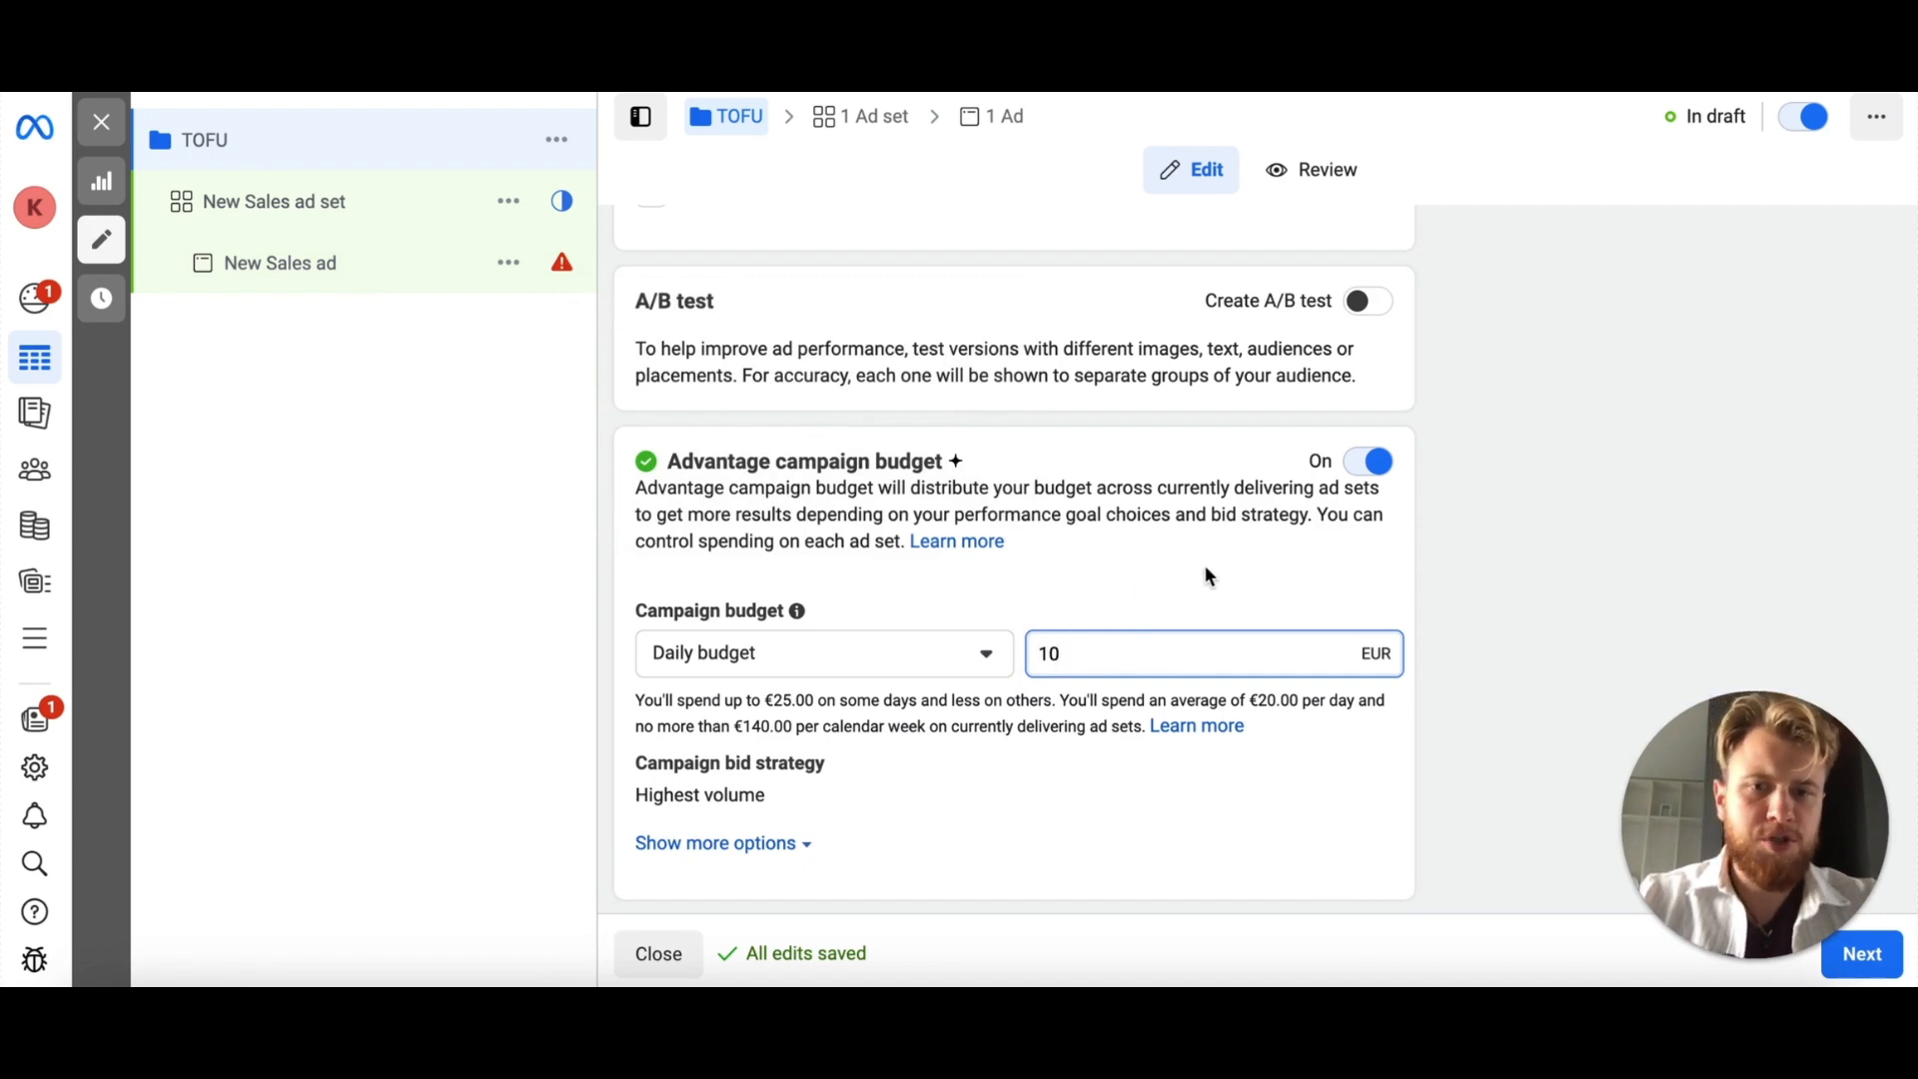
click(1201, 563)
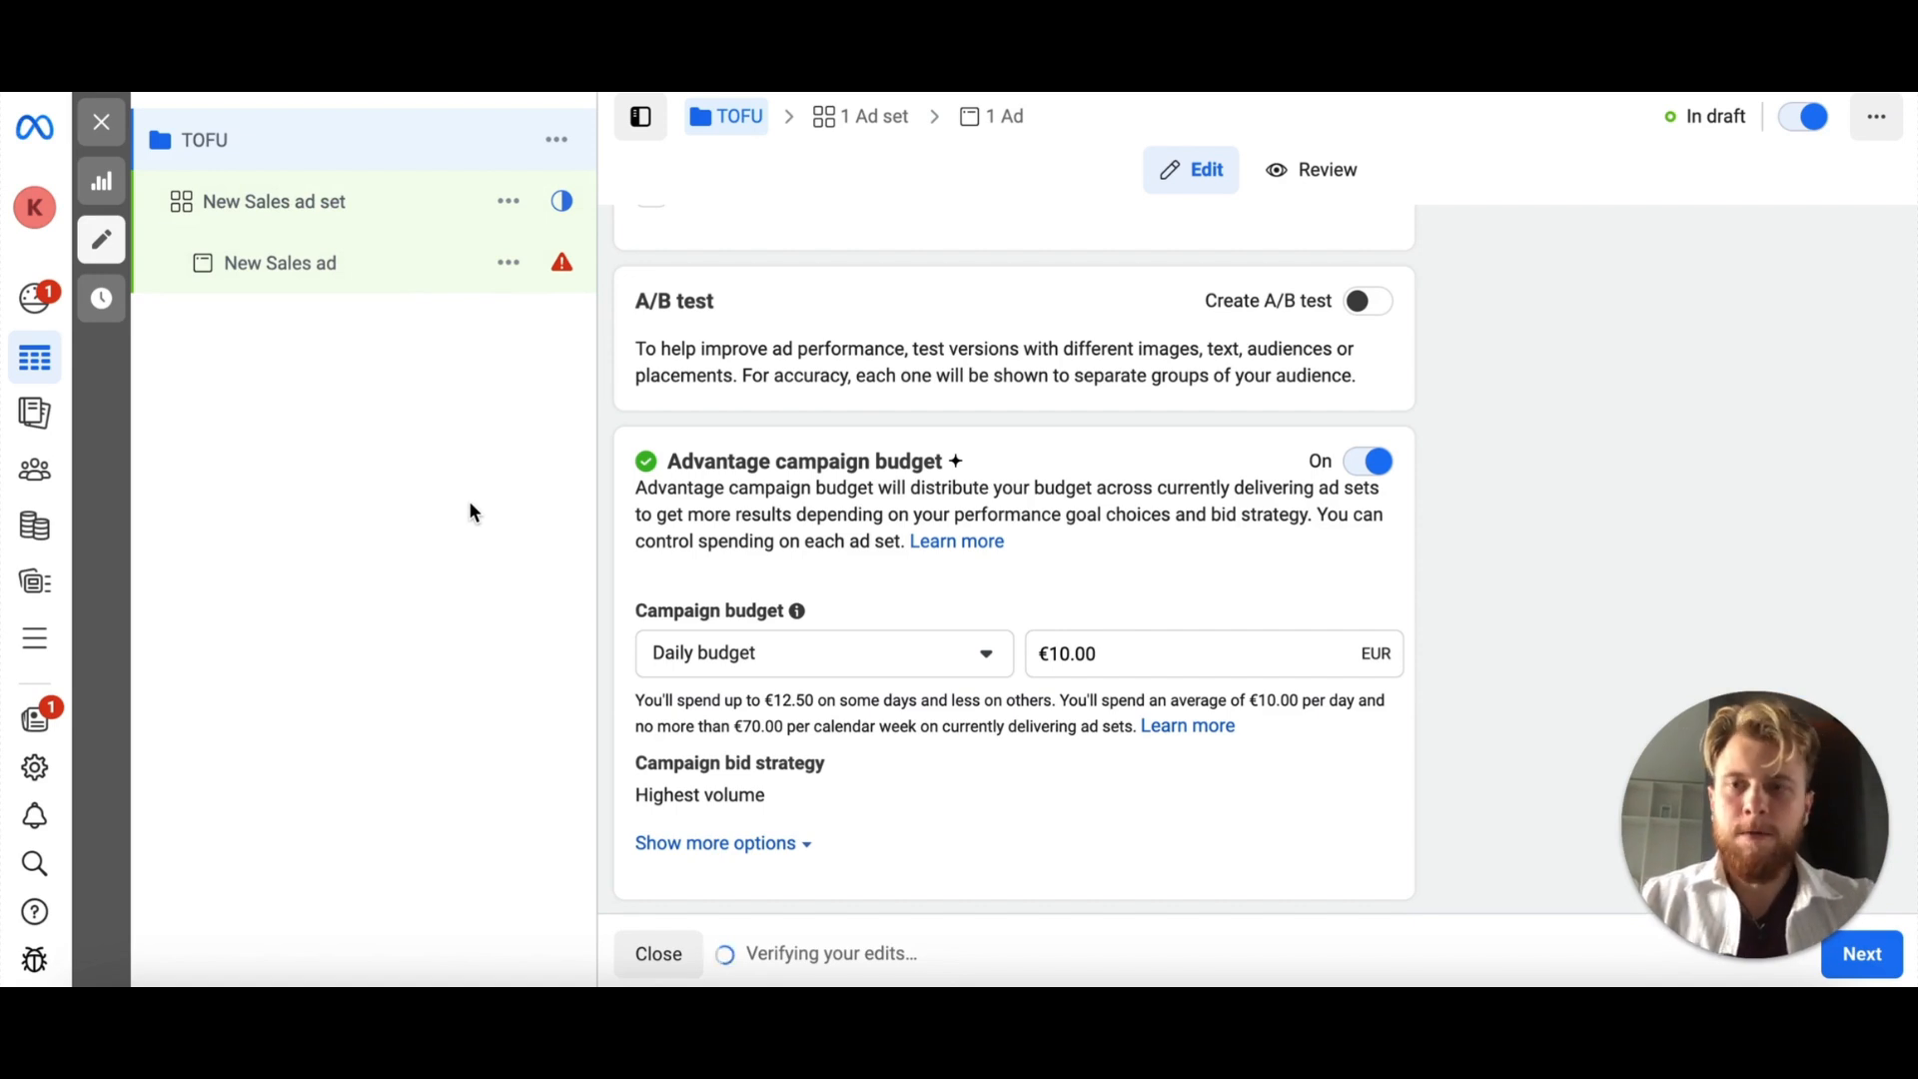
click(1094, 649)
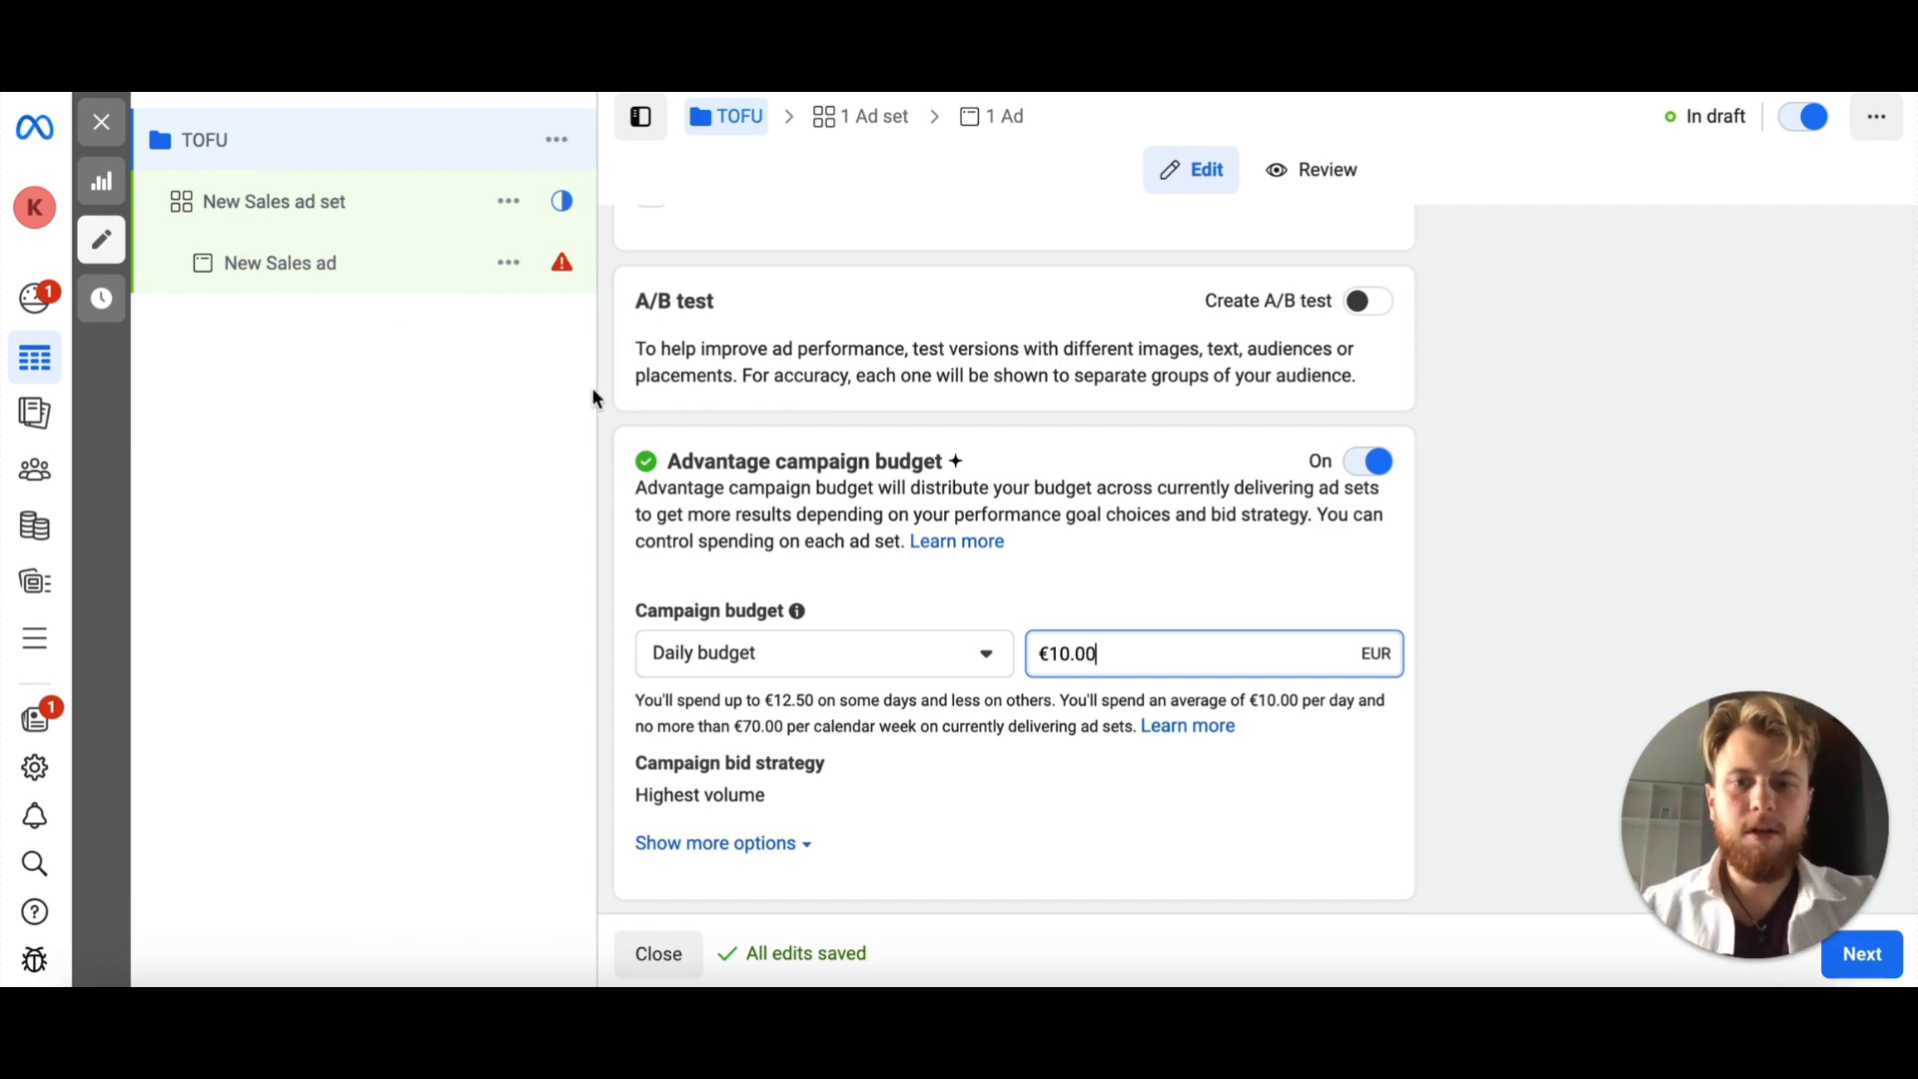
Open the campaign bid strategy for editing and examine the available strategies, keeping Highest volume.
scroll(825, 711, down, 1)
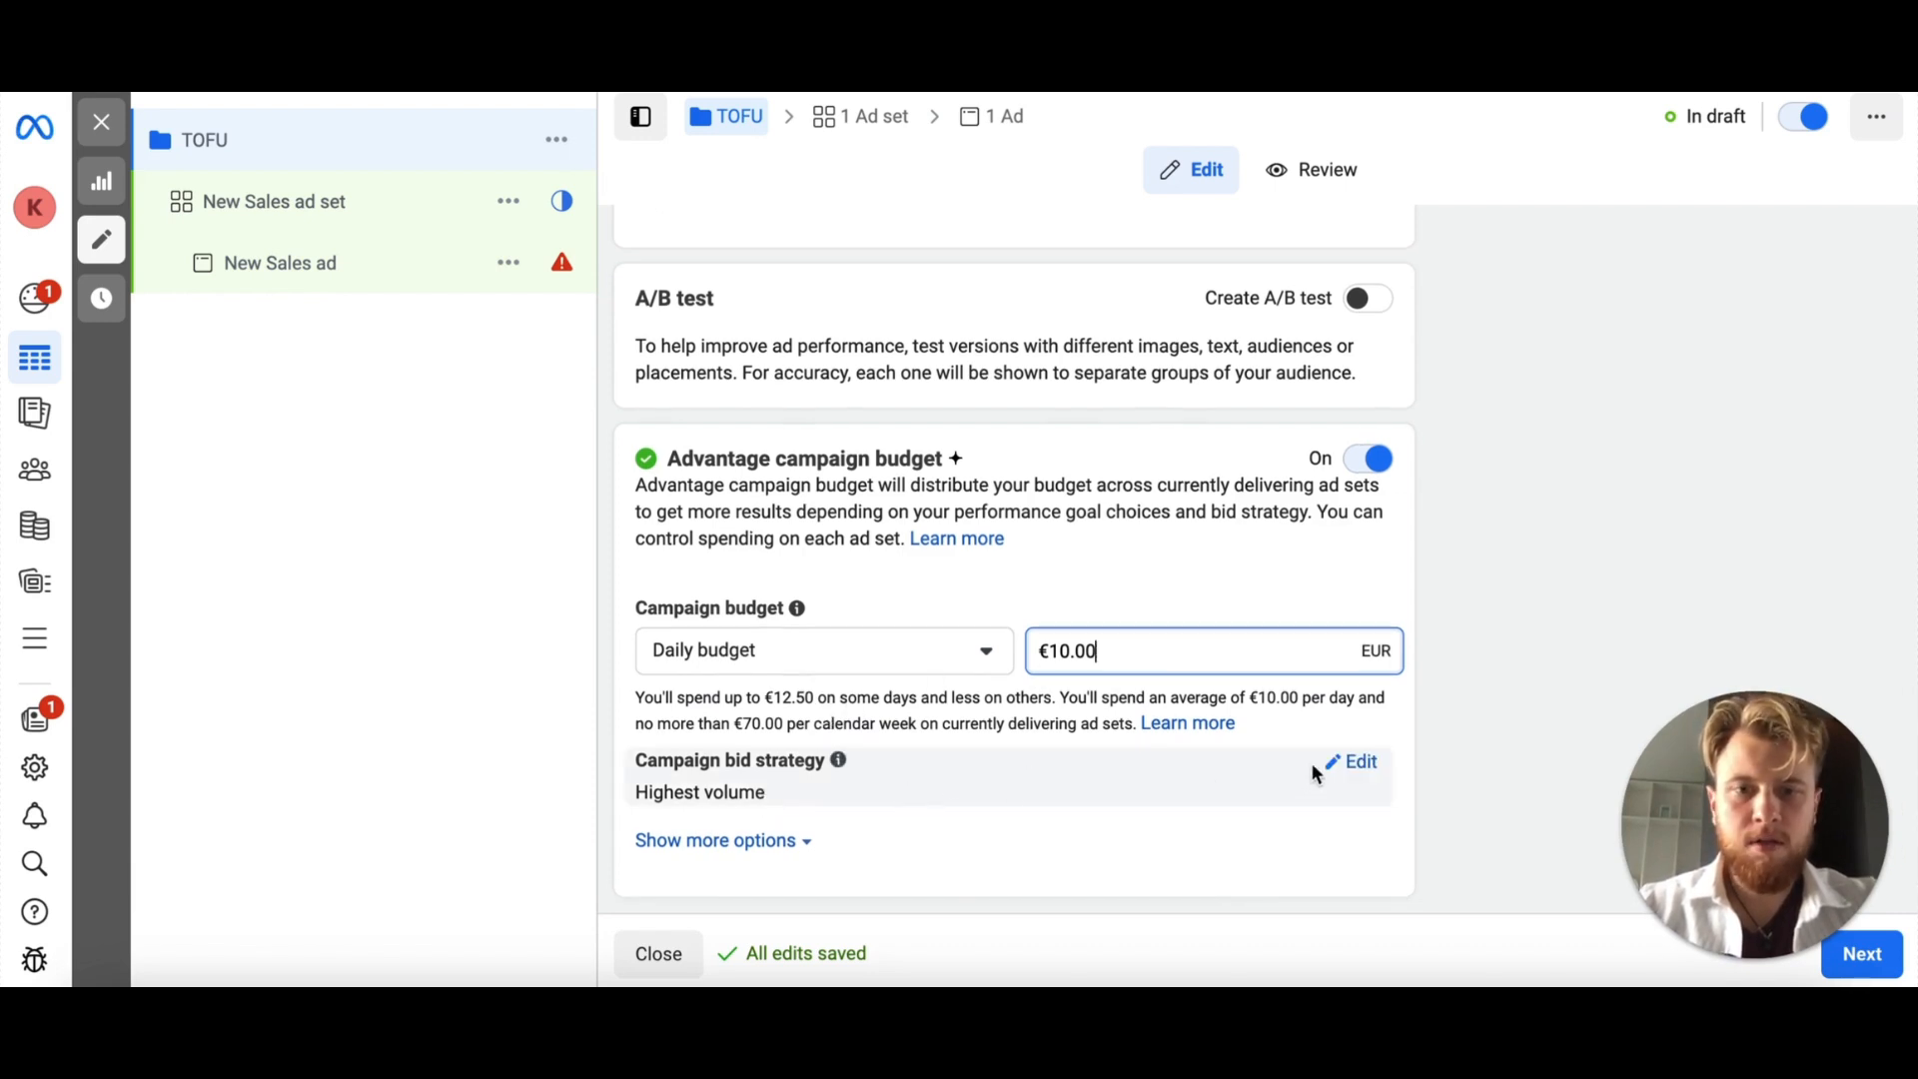
click(1358, 761)
scroll(1071, 794, down, 1)
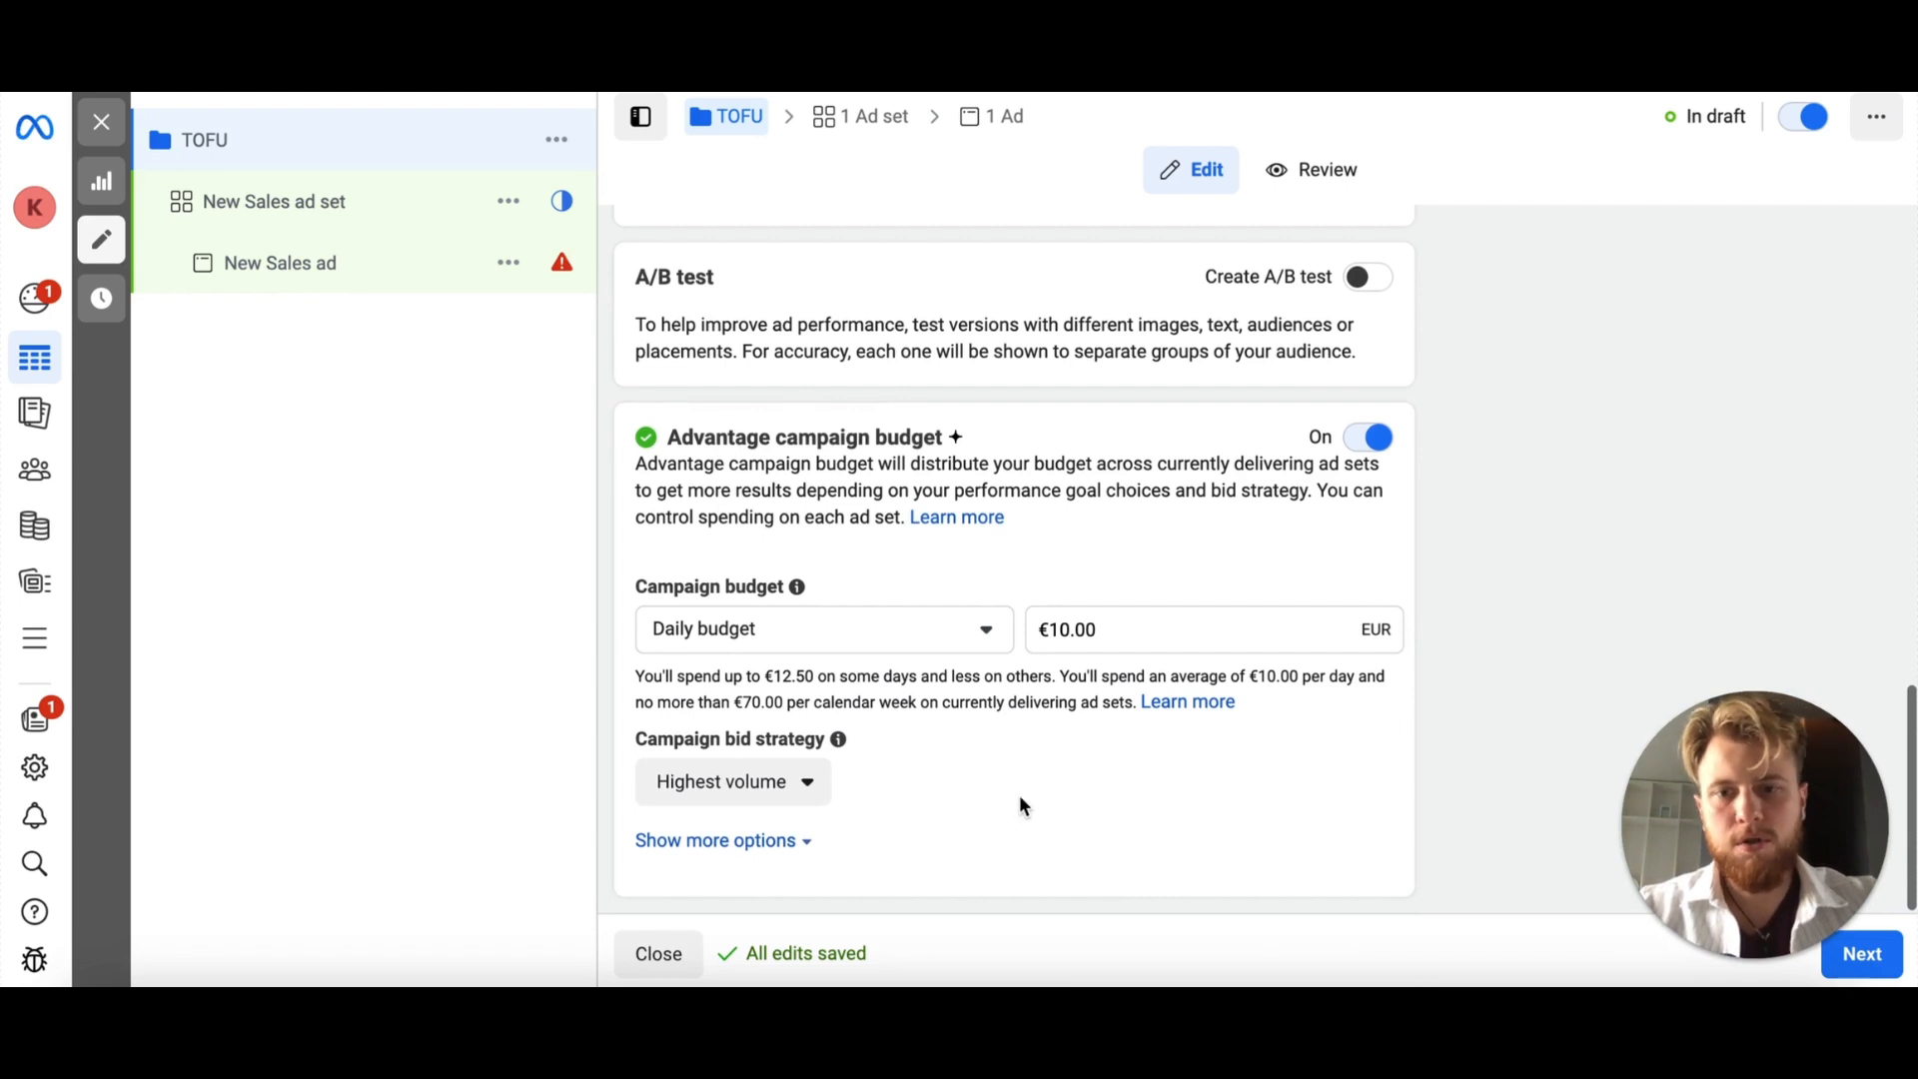
click(757, 789)
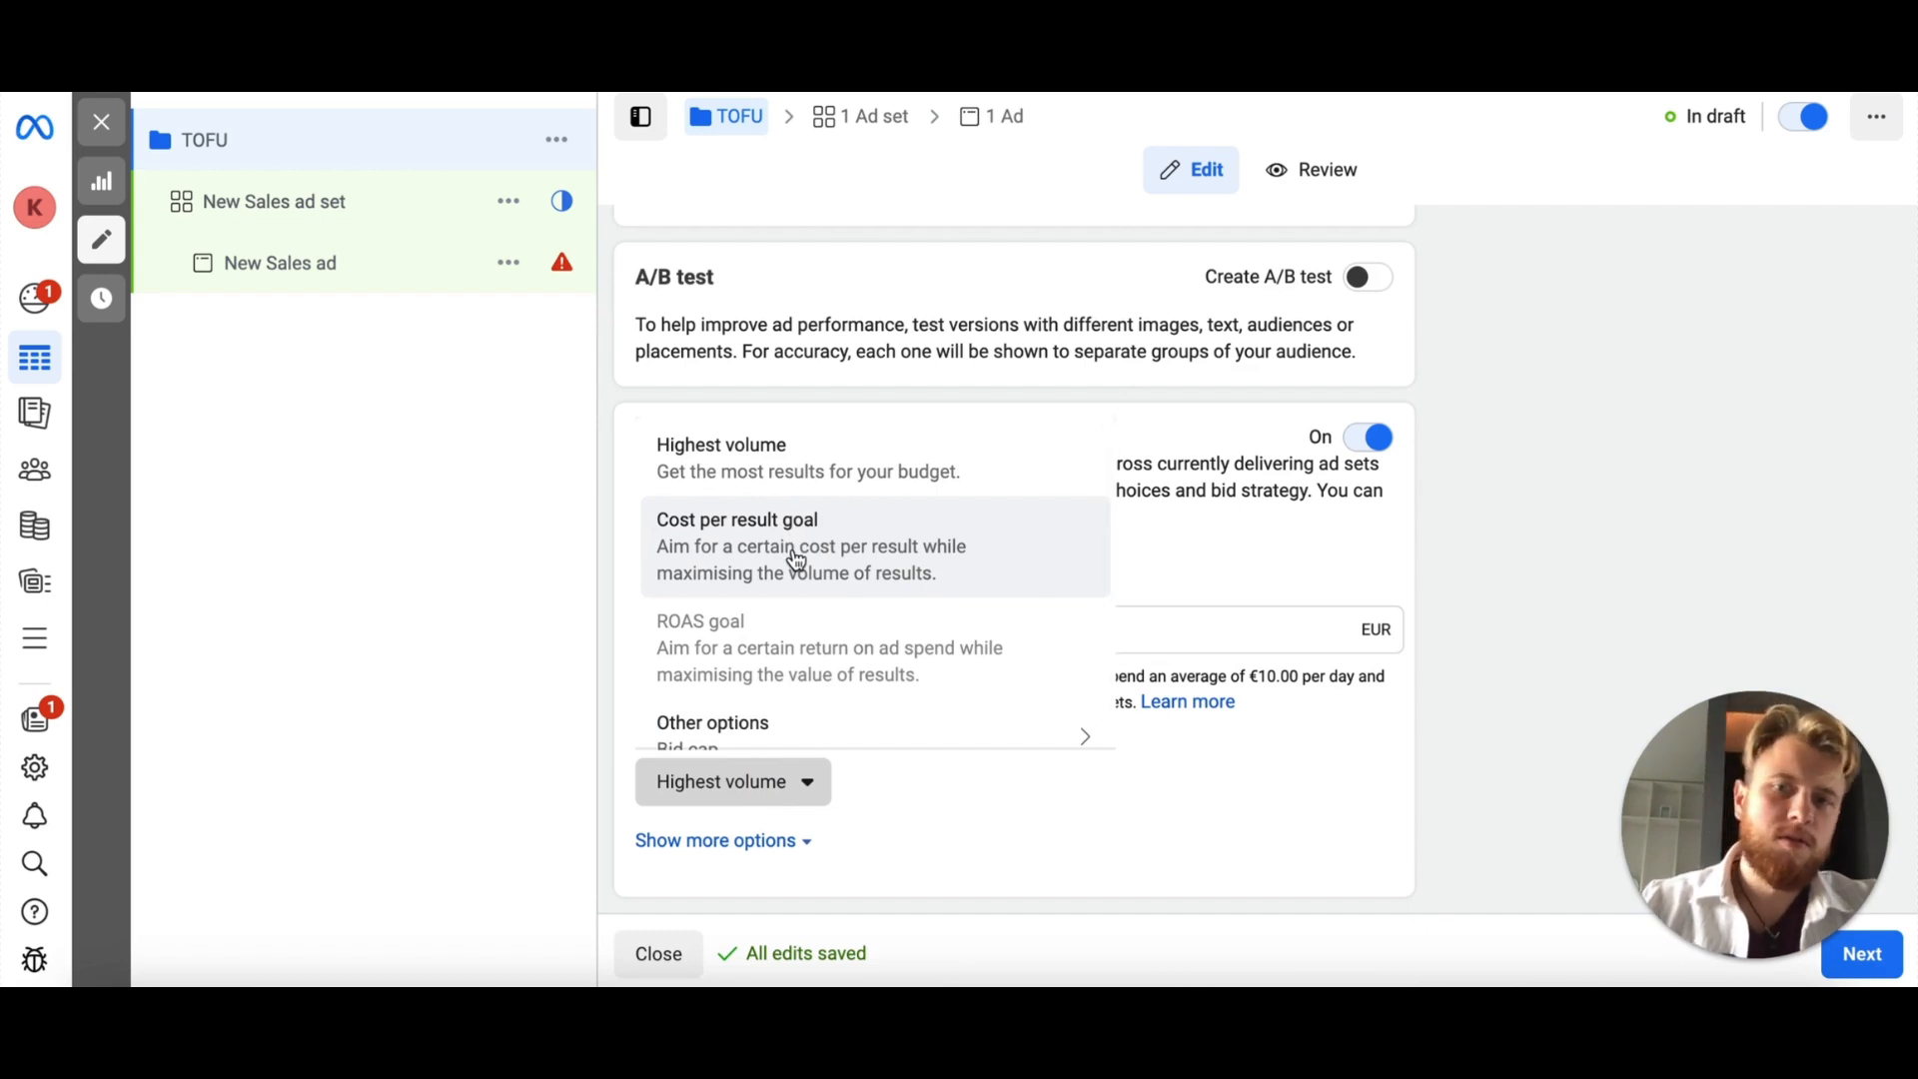
scroll(797, 560, down, 1)
scroll(797, 560, up, 1)
scroll(797, 559, down, 1)
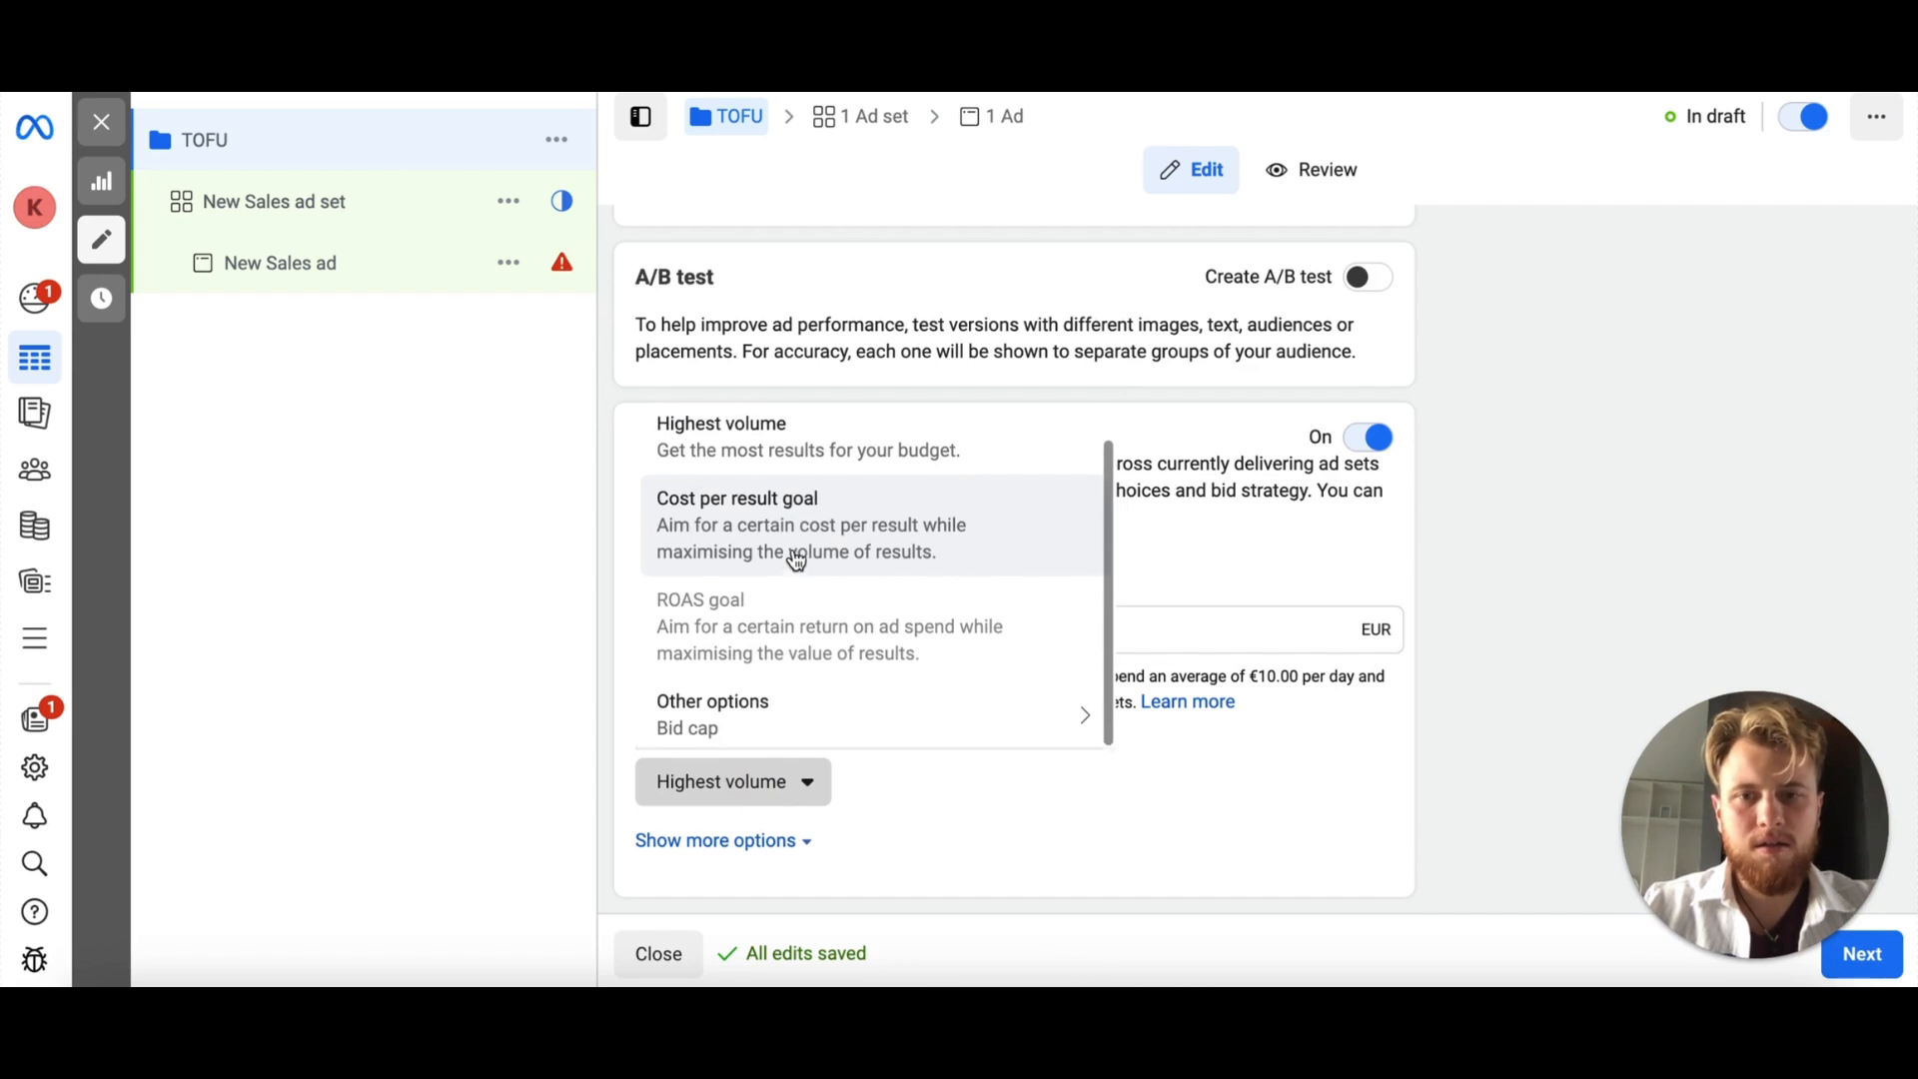
scroll(797, 559, up, 1)
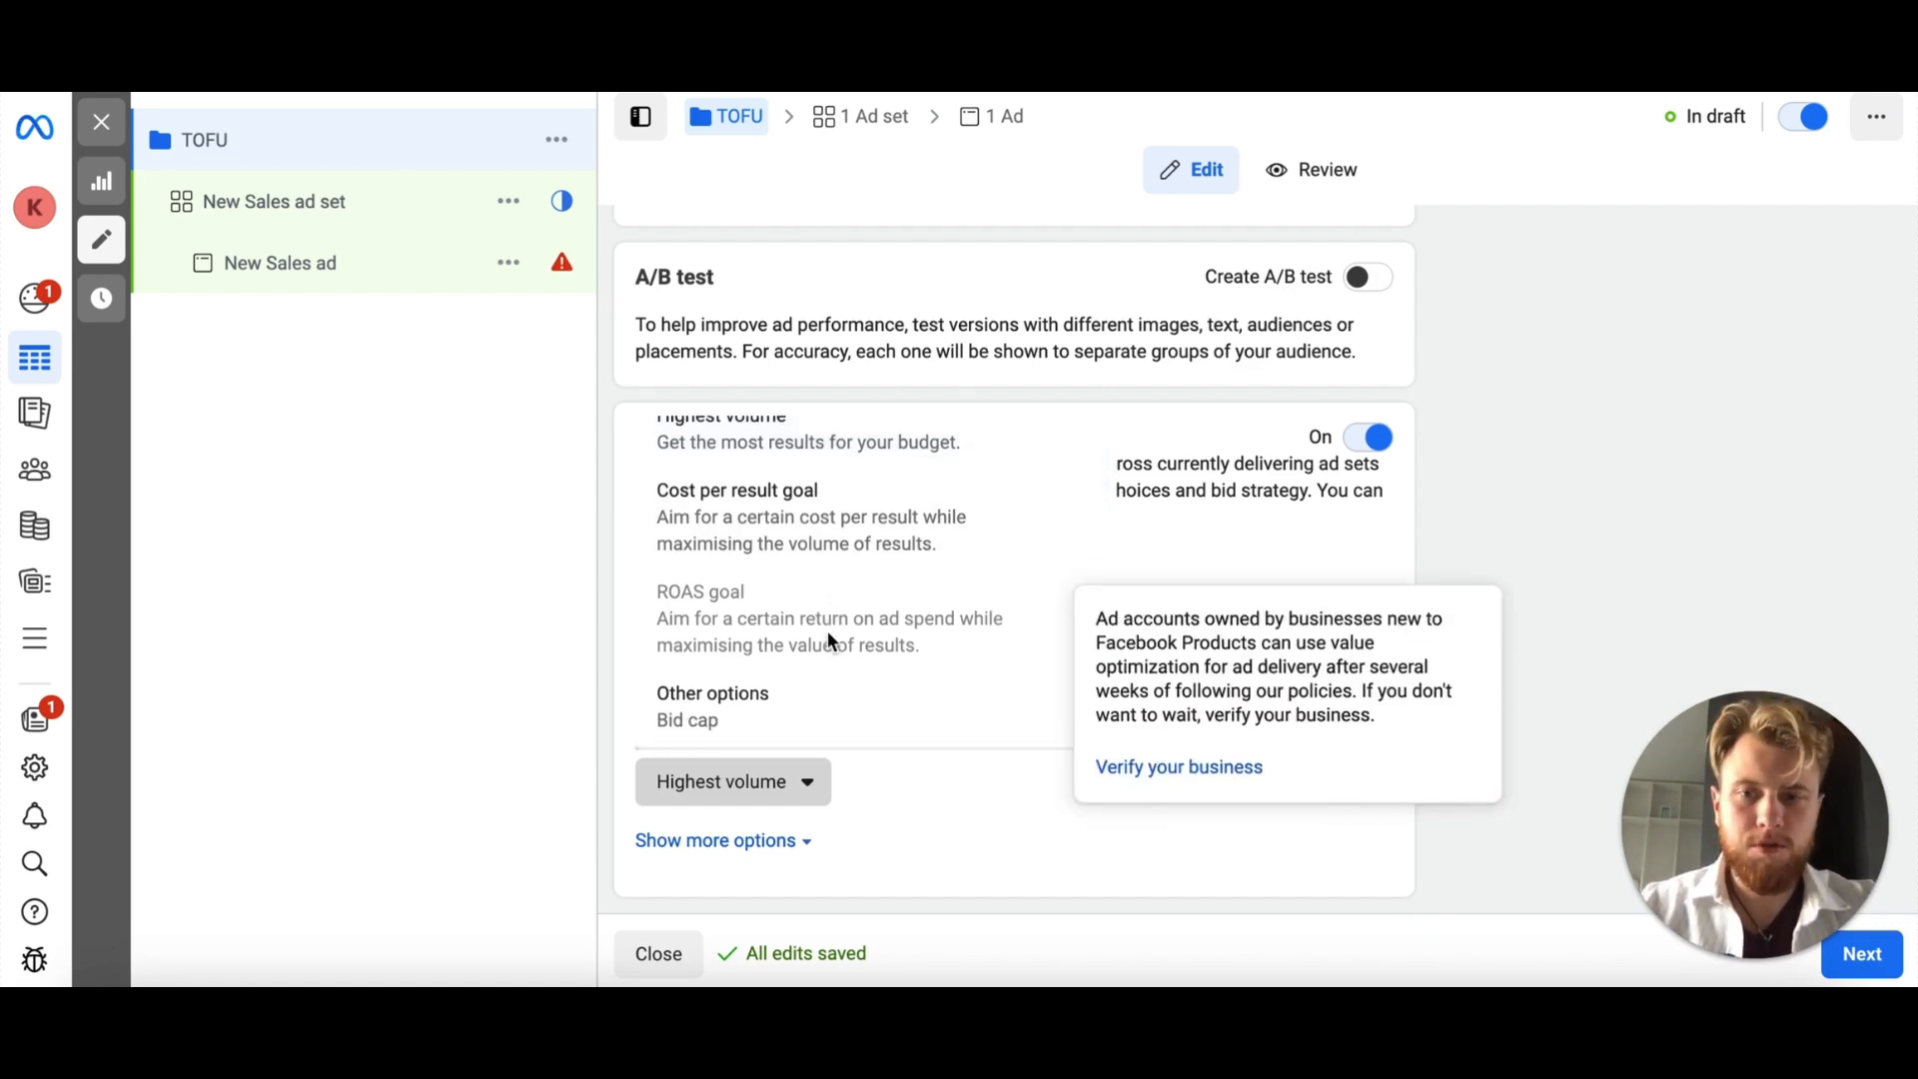
scroll(828, 632, down, 1)
mouse_move(775, 706)
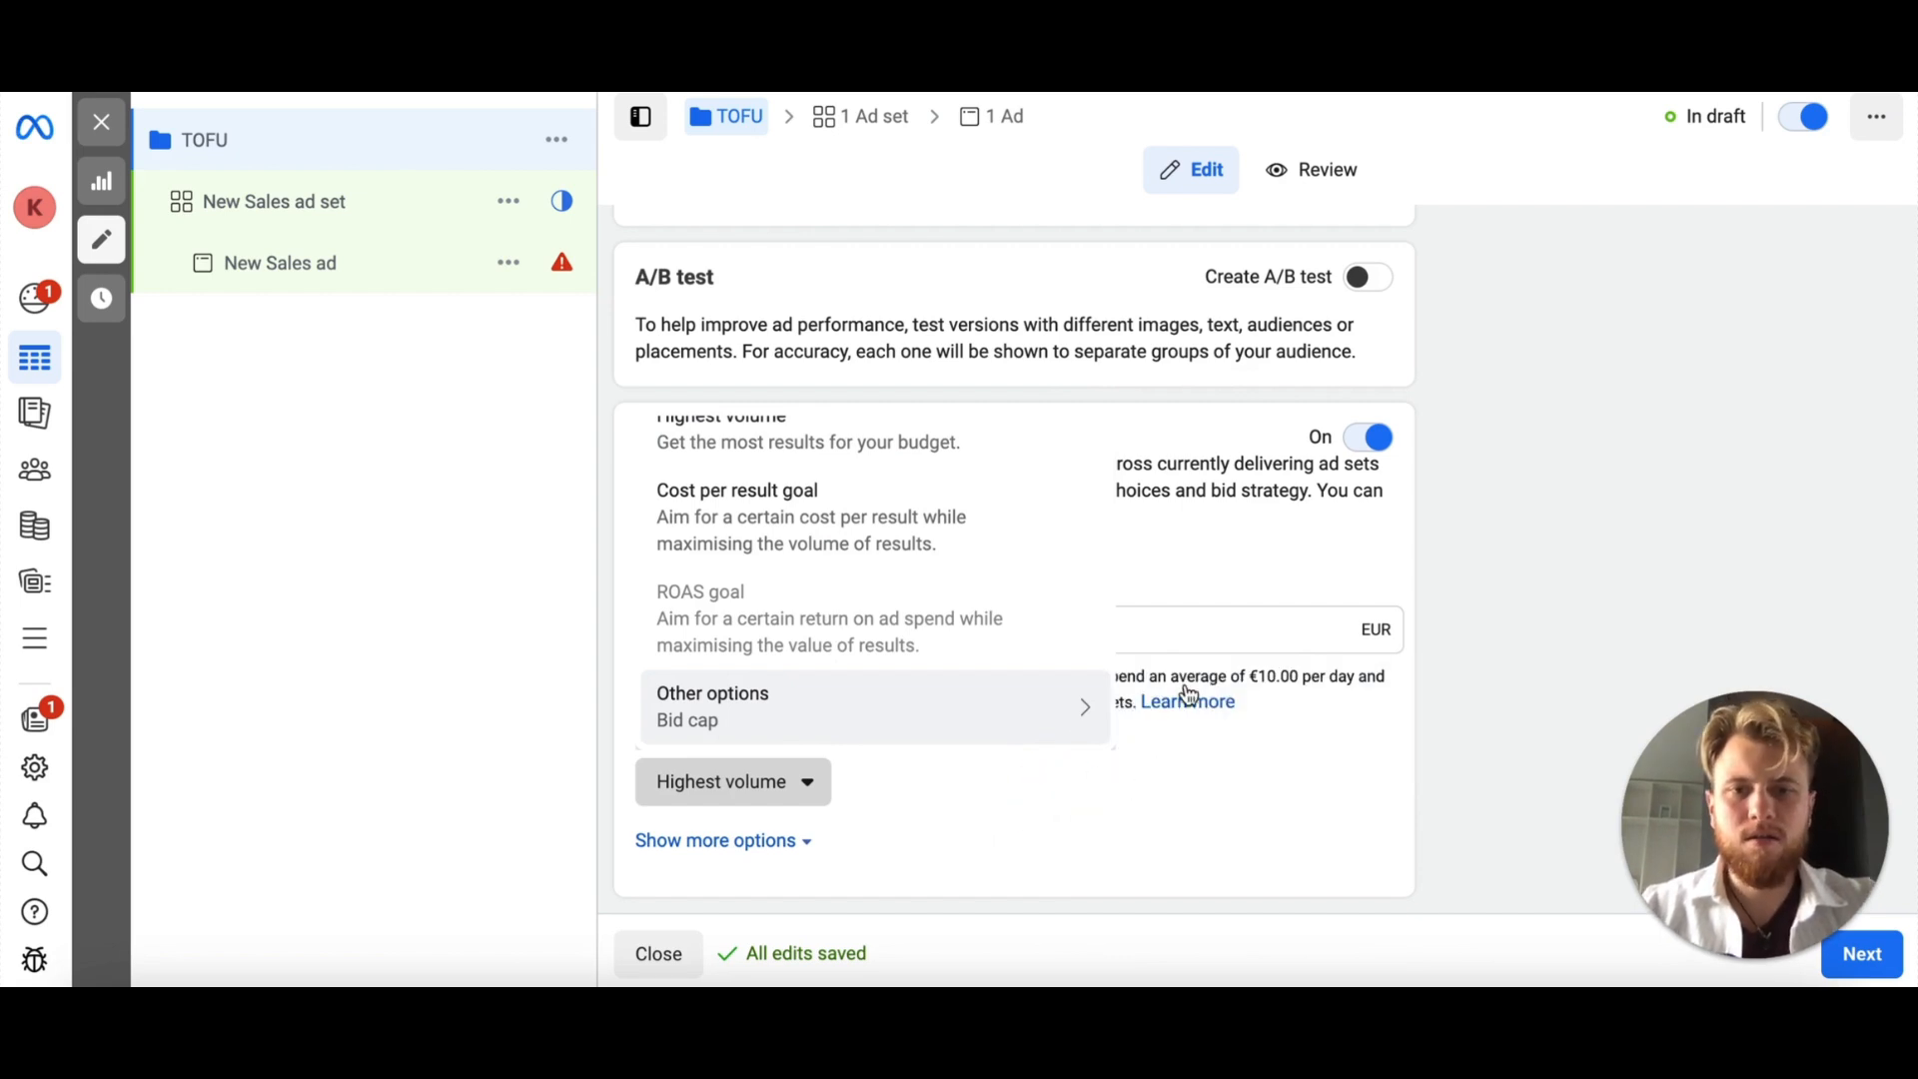
click(1237, 545)
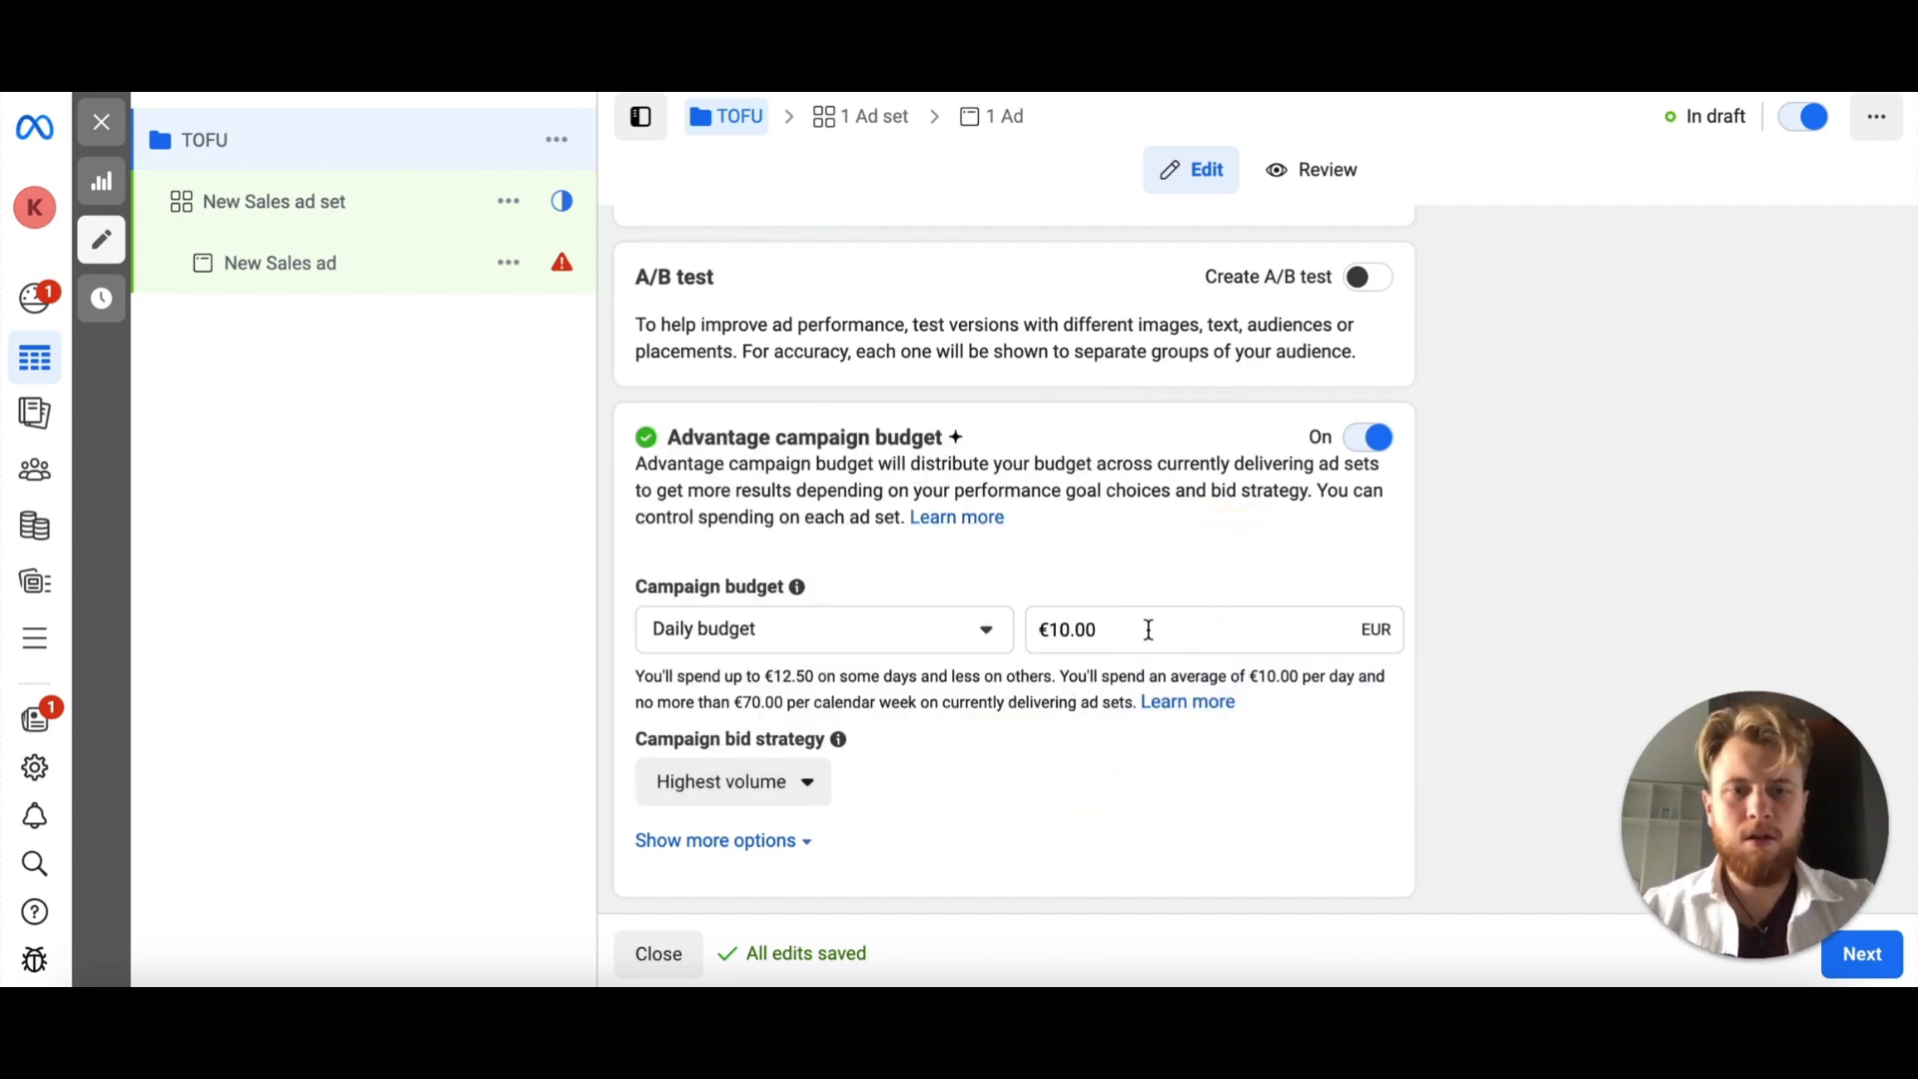
Expand the extra budget options to check ad scheduling and review the campaign-level settings of TOFU once more.
click(778, 842)
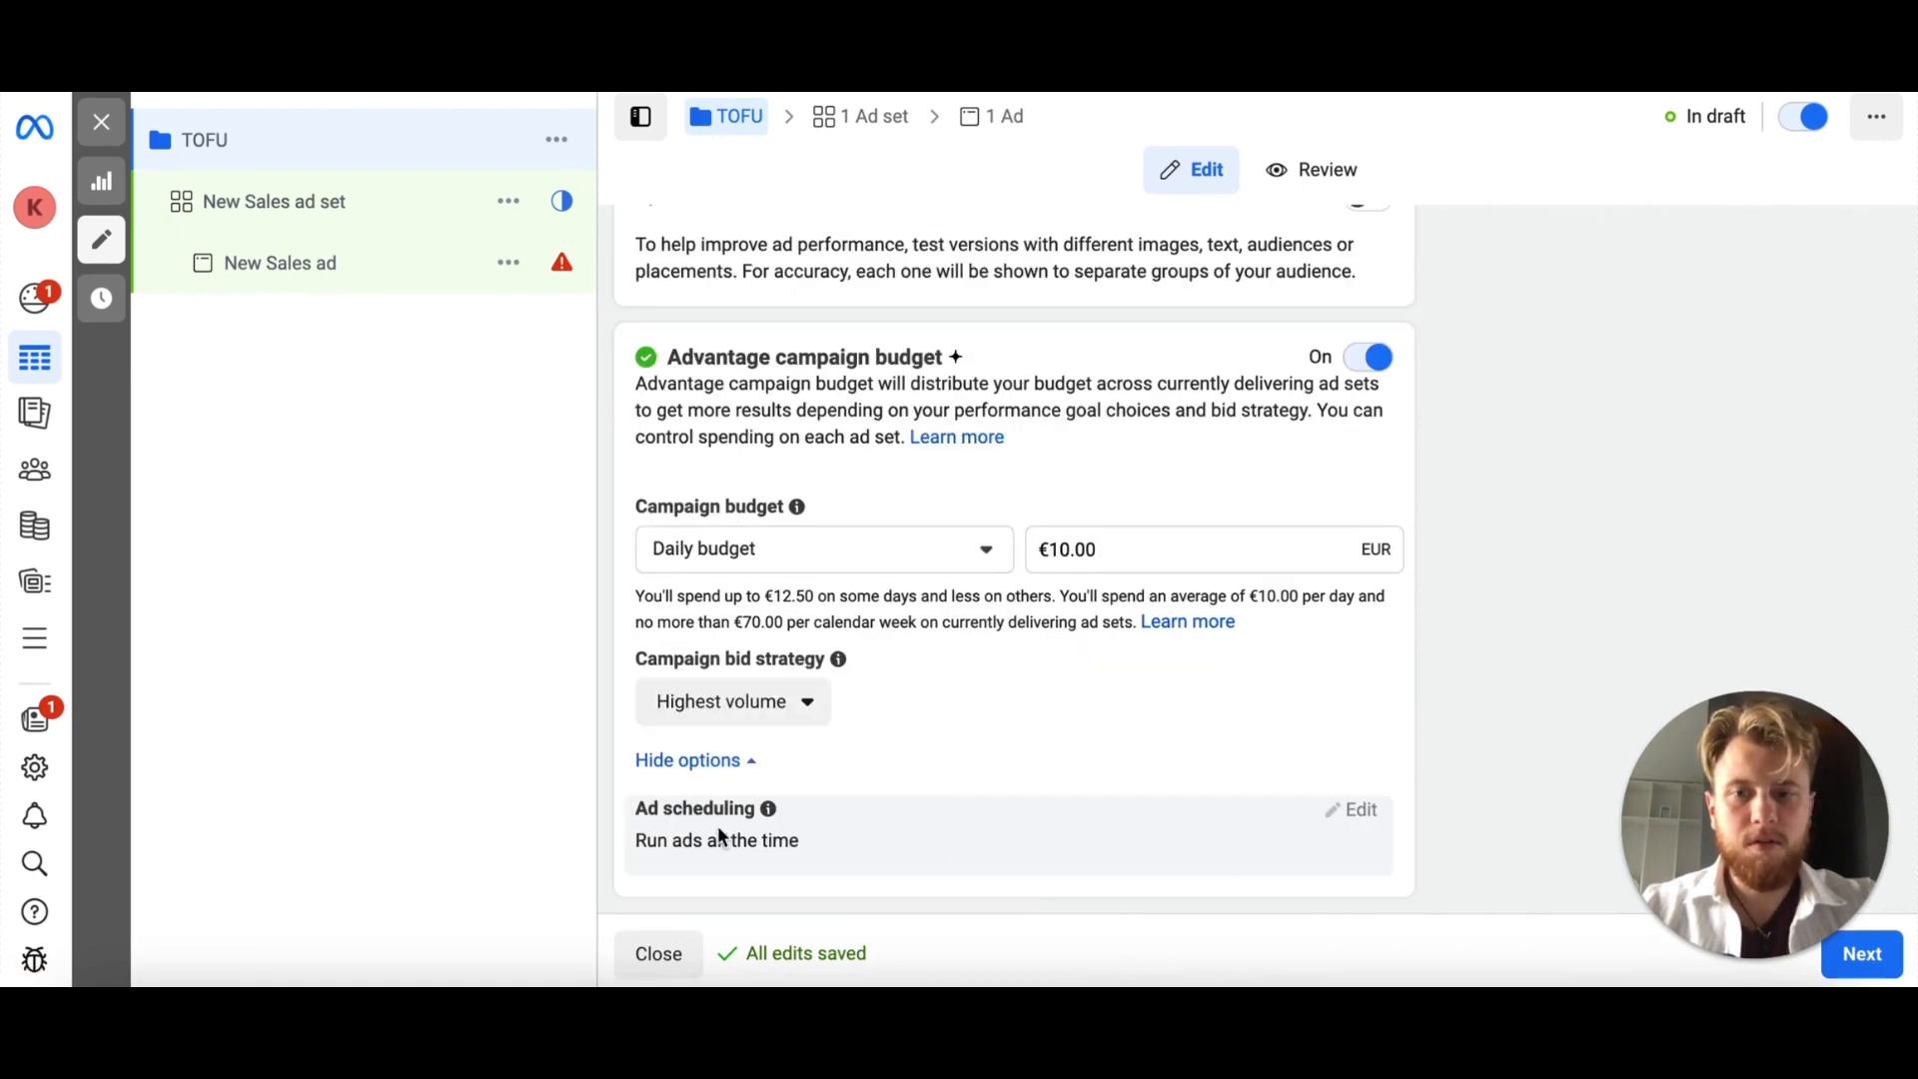
scroll(1061, 468, up, 8)
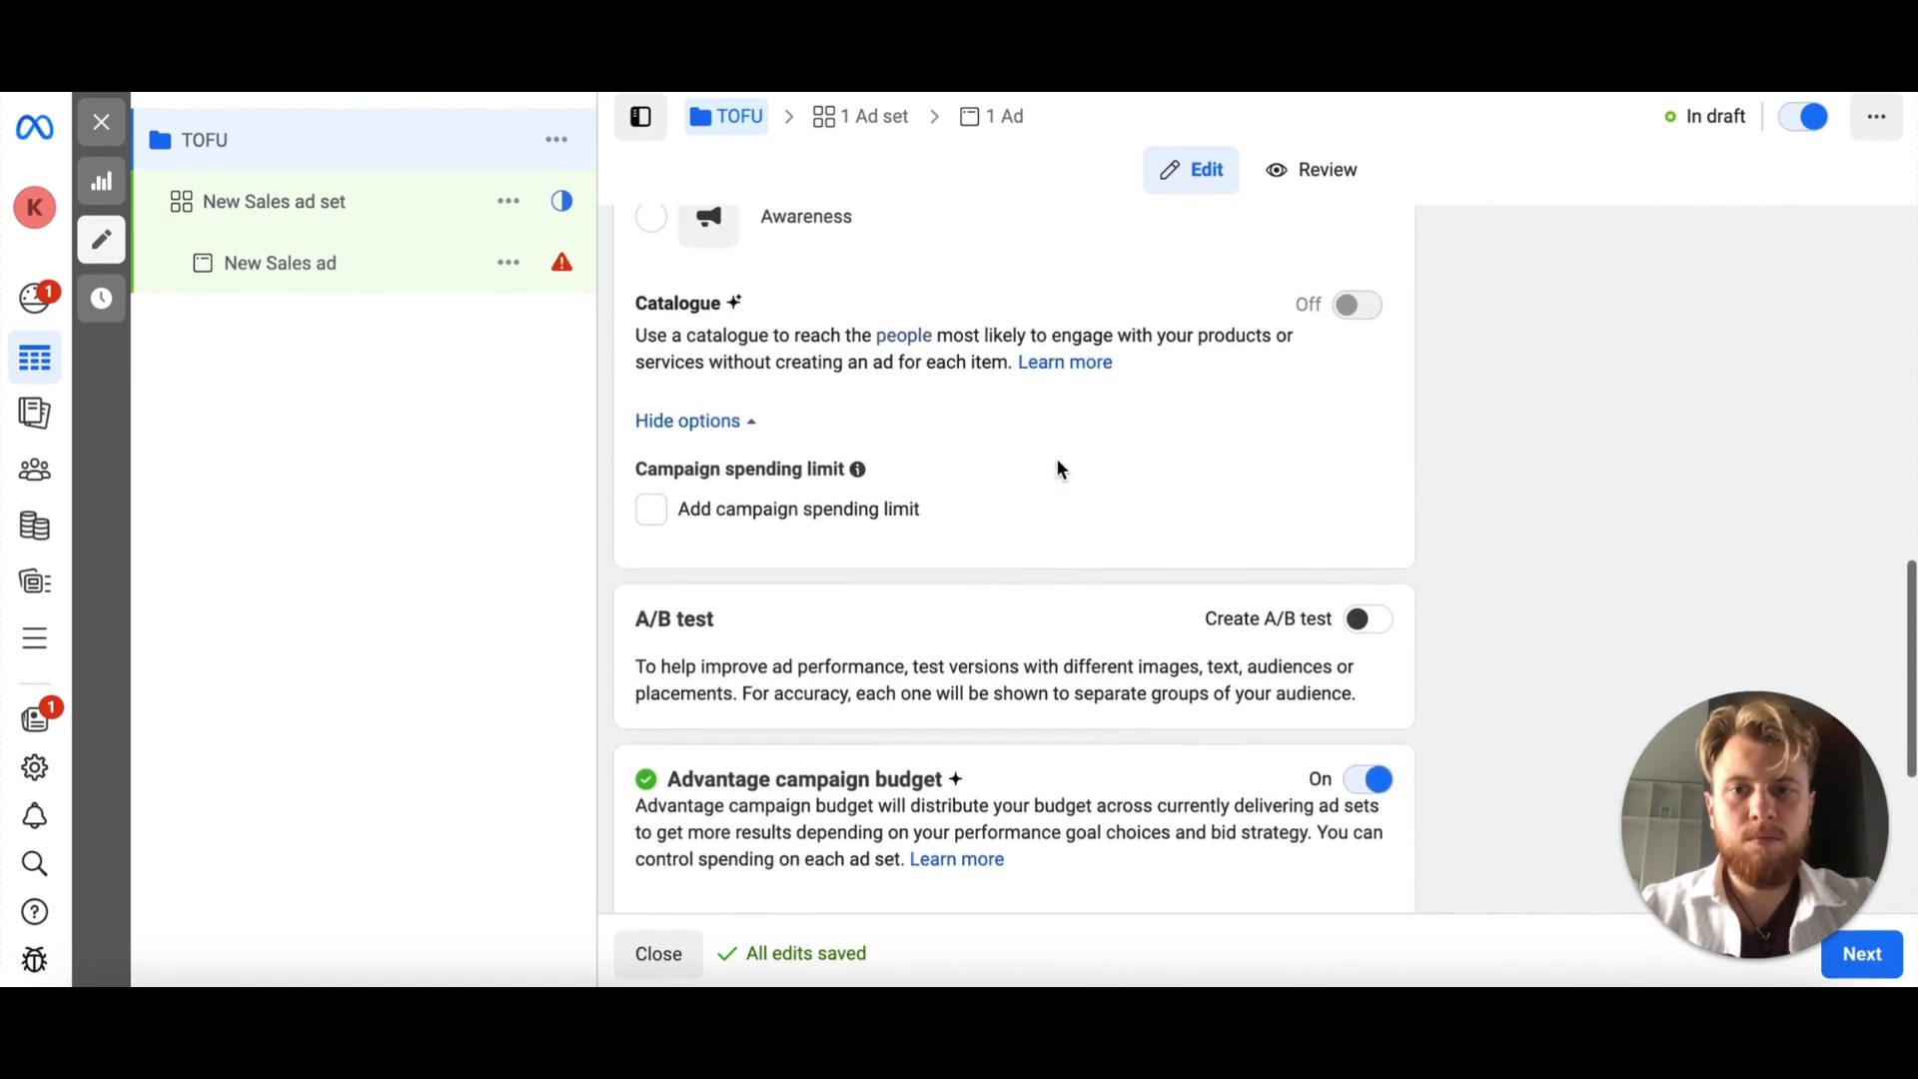
scroll(1066, 360, up, 3)
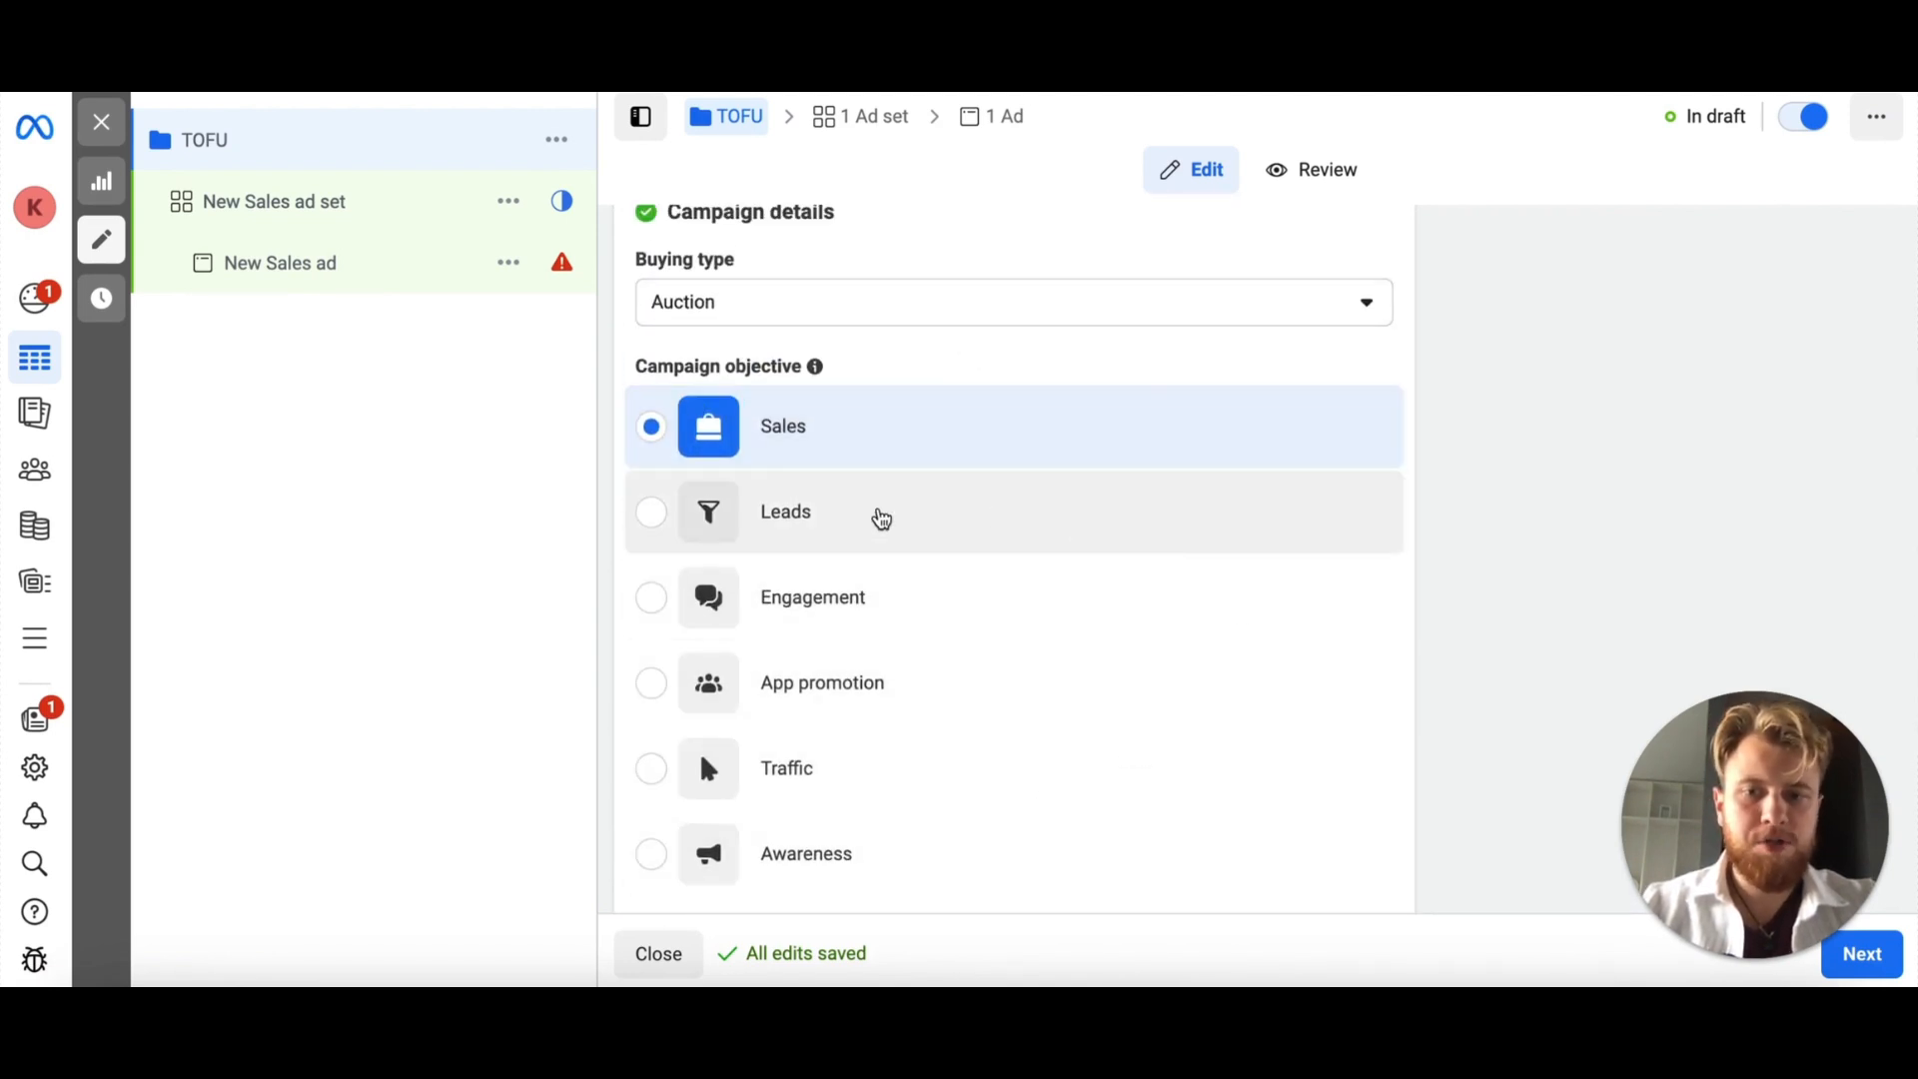
scroll(880, 518, down, 3)
scroll(881, 518, down, 7)
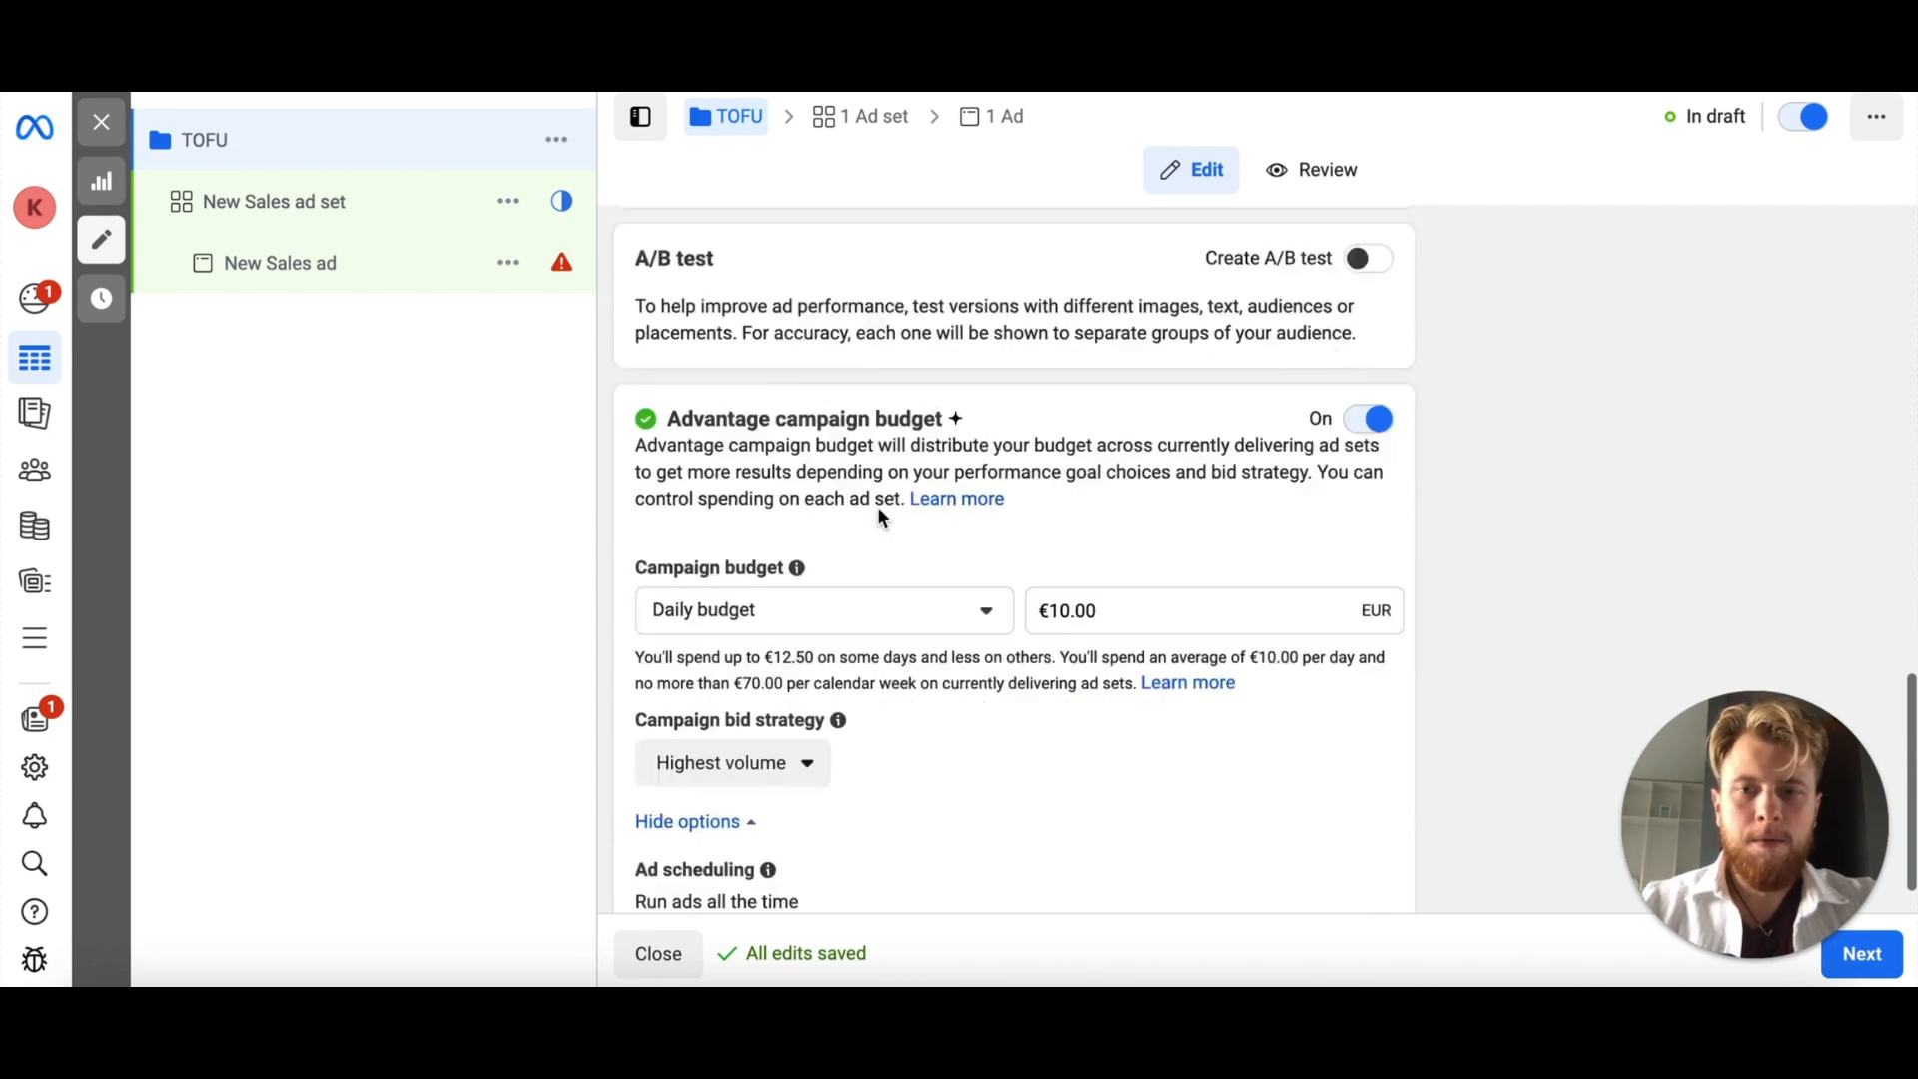
scroll(878, 512, up, 1)
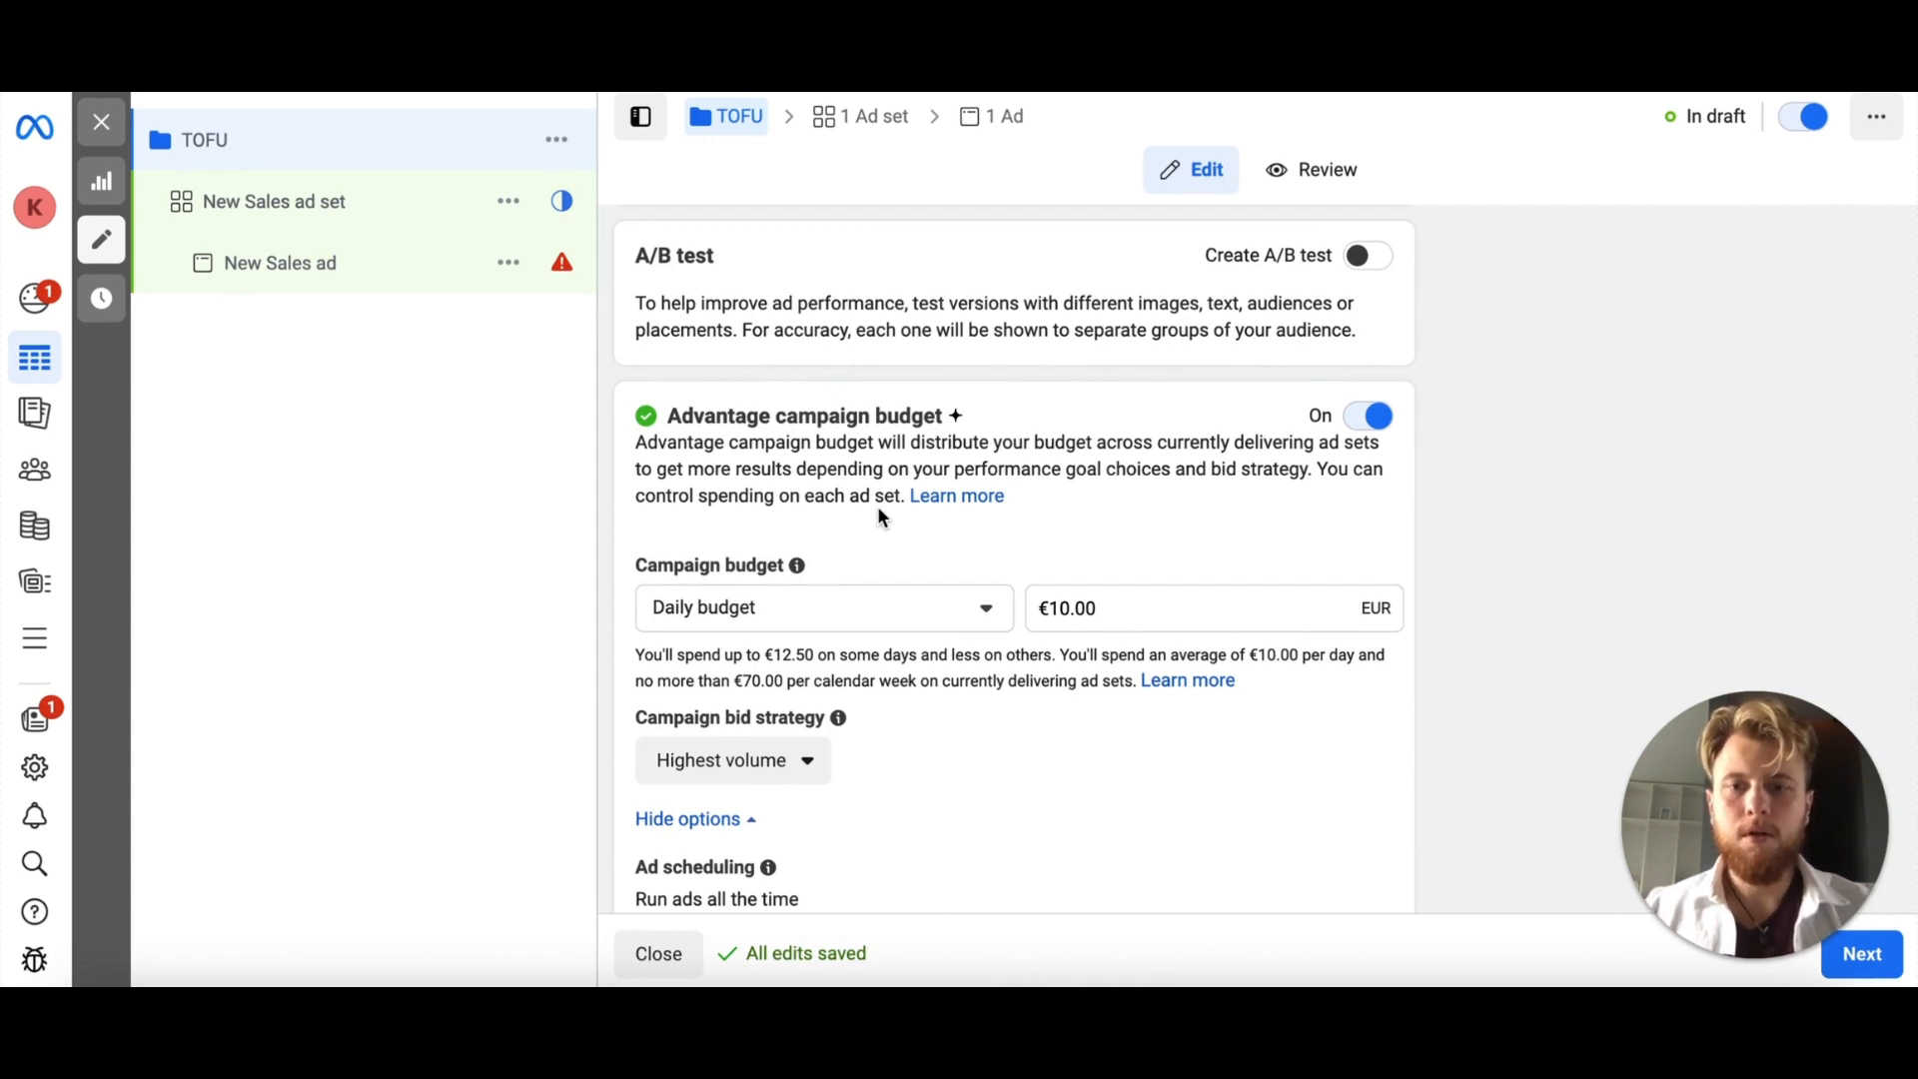
scroll(878, 516, down, 1)
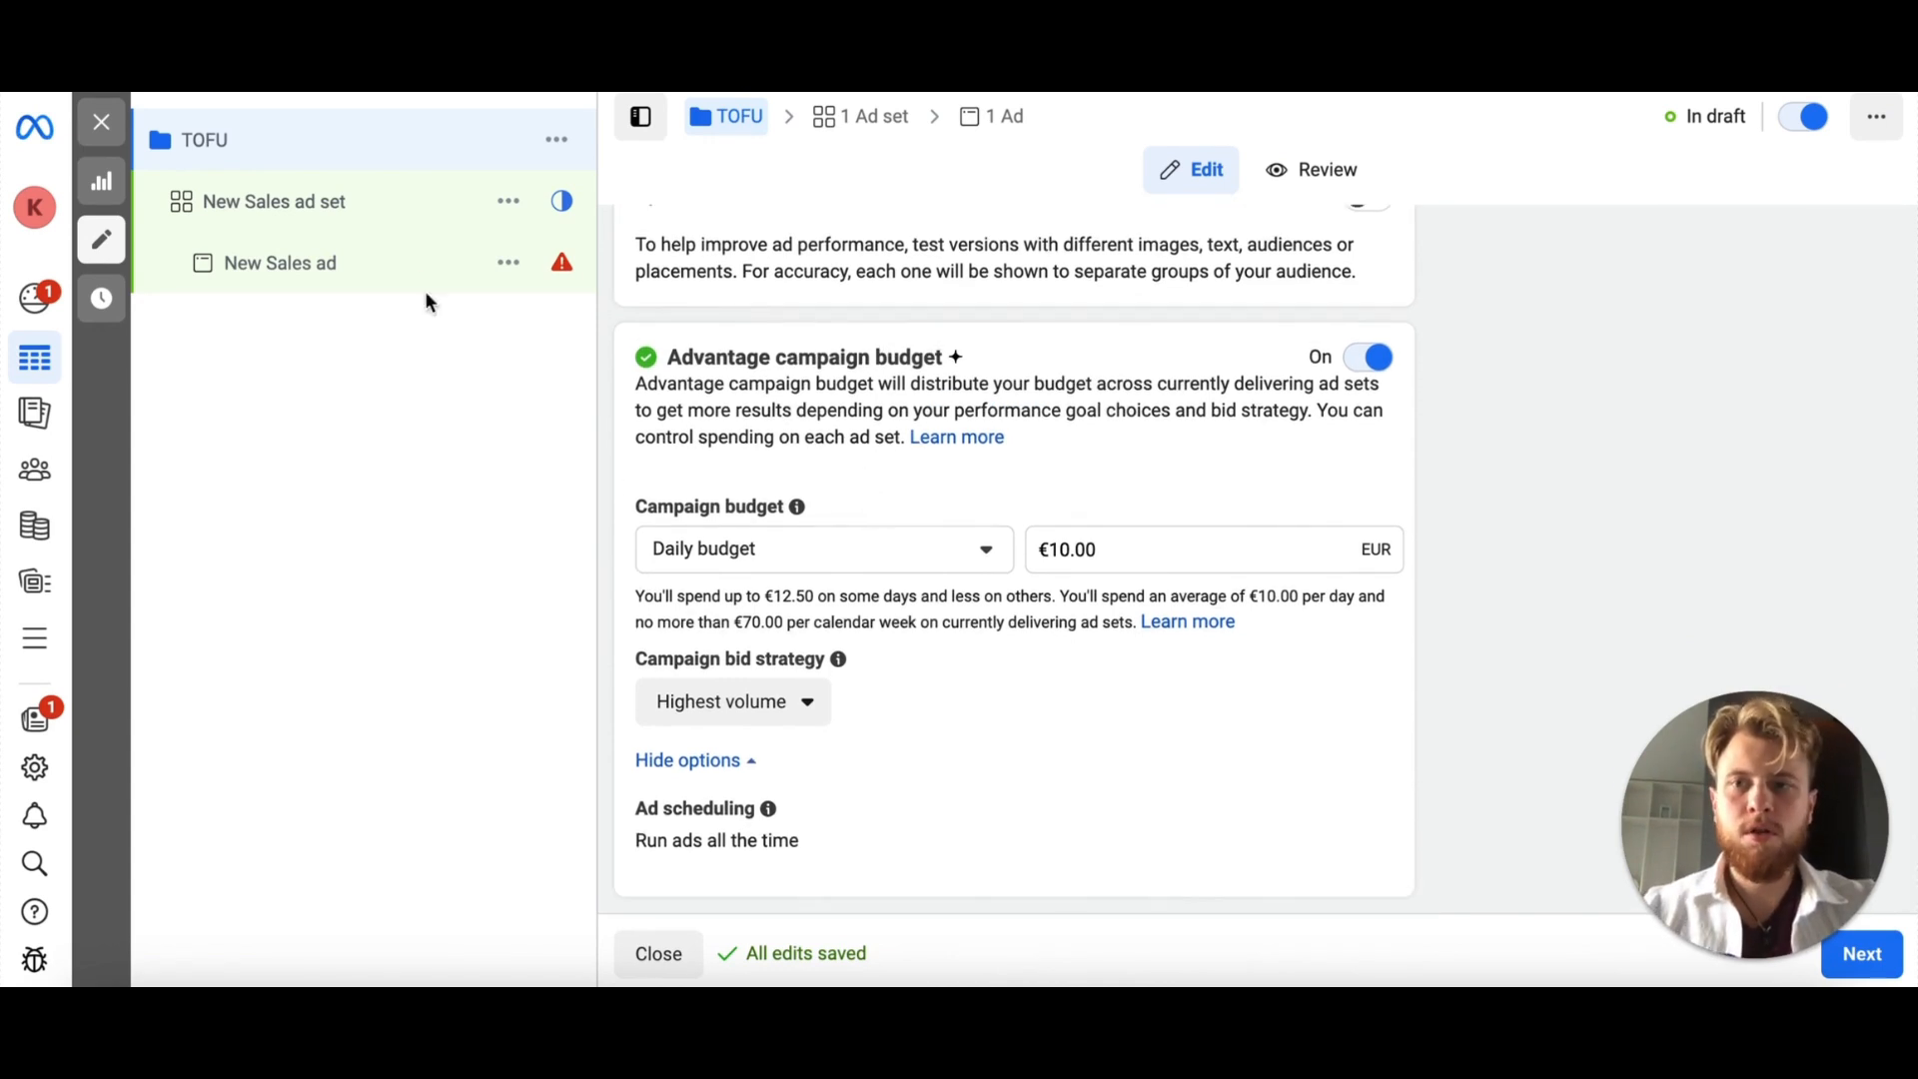